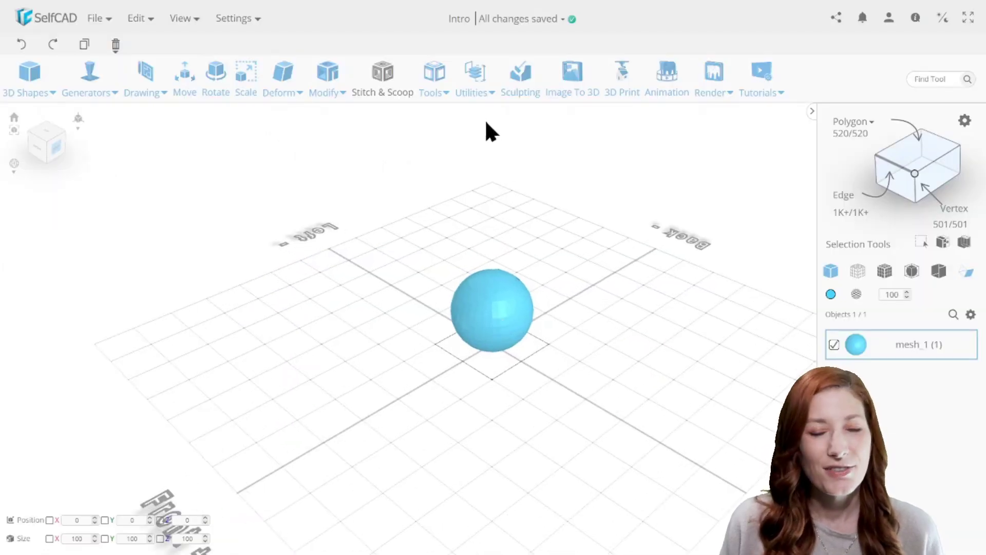
Step: Flip the sphere's normals and turn on back face culling to expose the geometry inside it
click(473, 87)
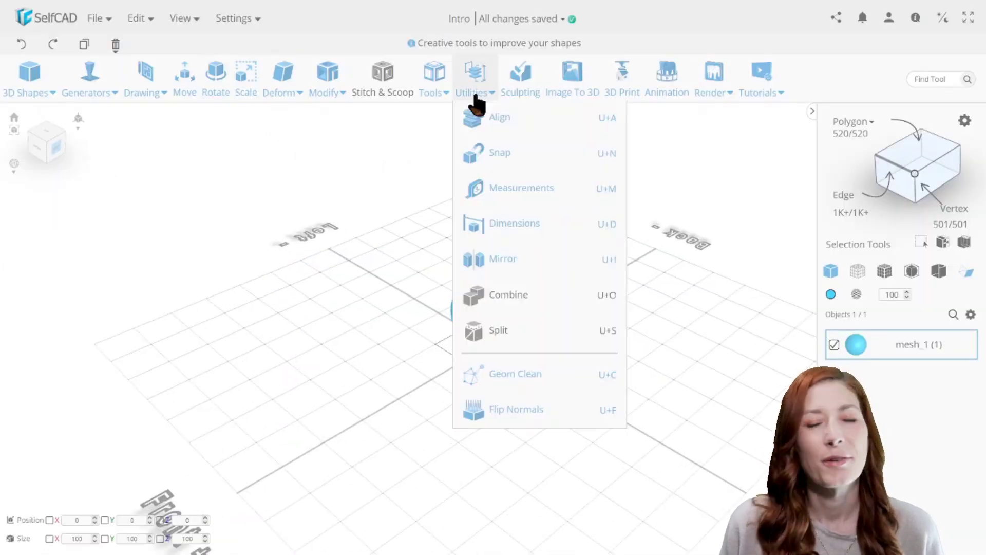
click(522, 410)
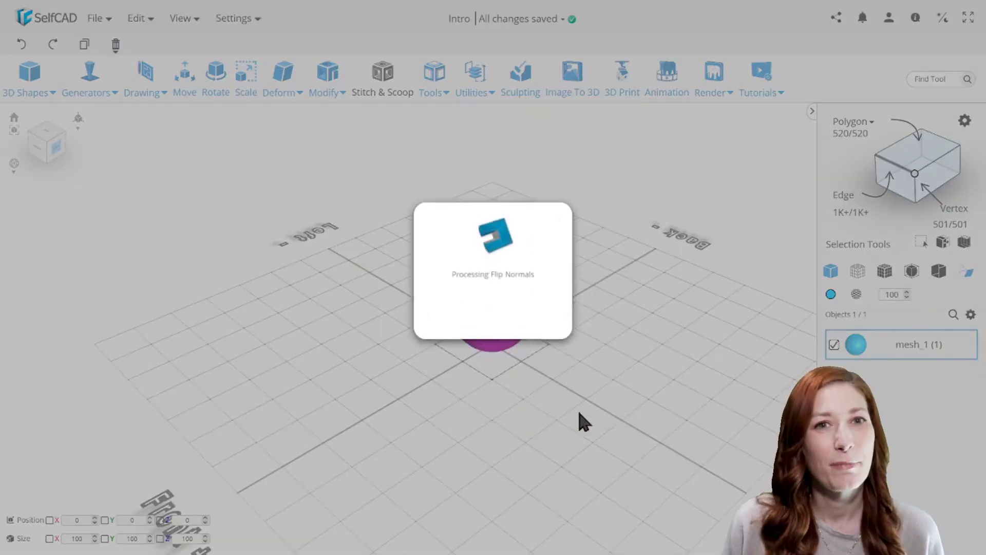
click(939, 272)
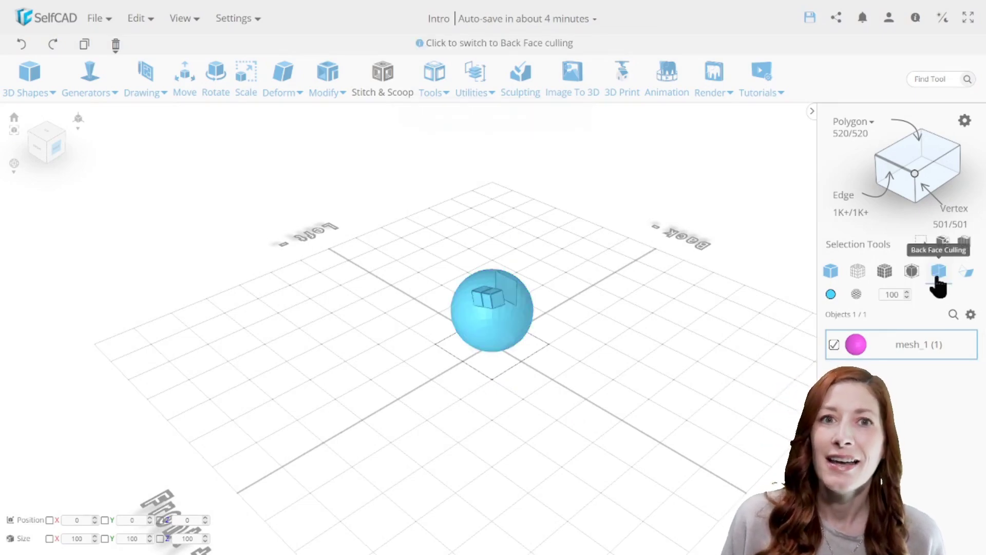
Step: Select the stray polygons inside the sphere in polygon selection mode and delete them
scroll(506, 345, up, 5)
drag(632, 335, 647, 314)
click(873, 149)
click(485, 304)
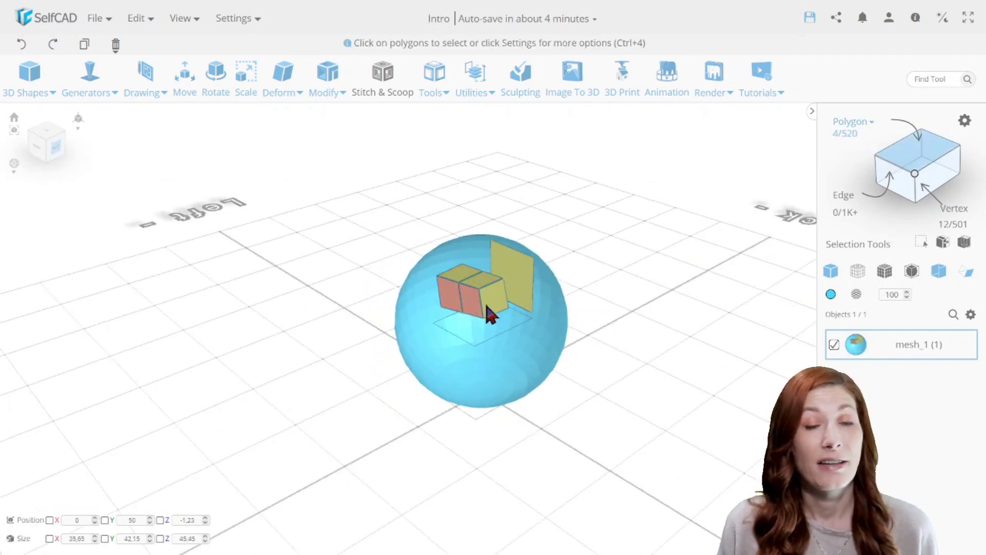
mouse_move(485, 303)
mouse_down()
mouse_move(500, 310)
mouse_move(475, 288)
mouse_up()
click(476, 288)
drag(435, 259, 607, 281)
key(ctrl+a)
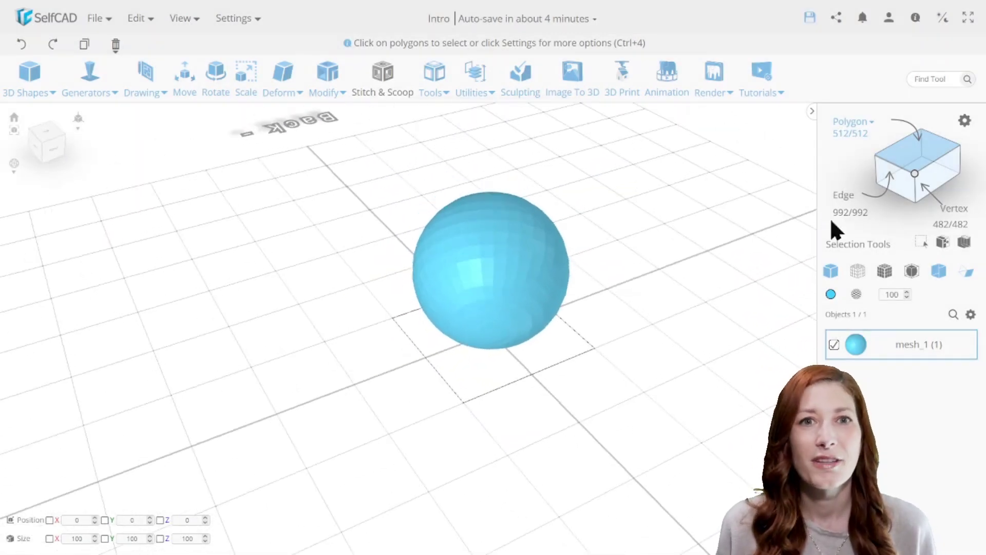
Step: Turn off back face culling and run Geom Clean on the sphere
click(937, 272)
click(470, 93)
click(527, 377)
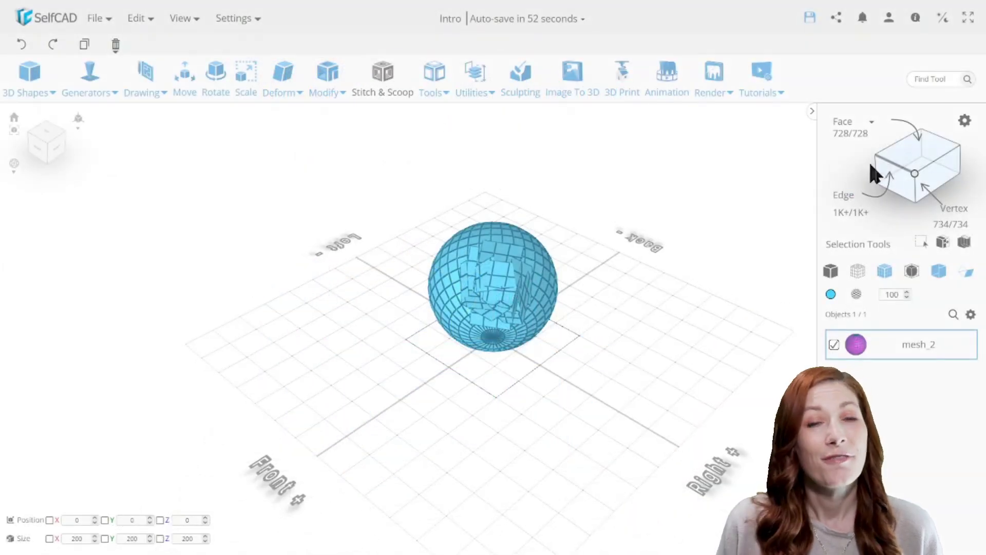
Step: Show the sphere containing many inner blocks as a wireframe and box-select all its faces in face selection mode
right_drag(638, 318, 671, 315)
click(863, 269)
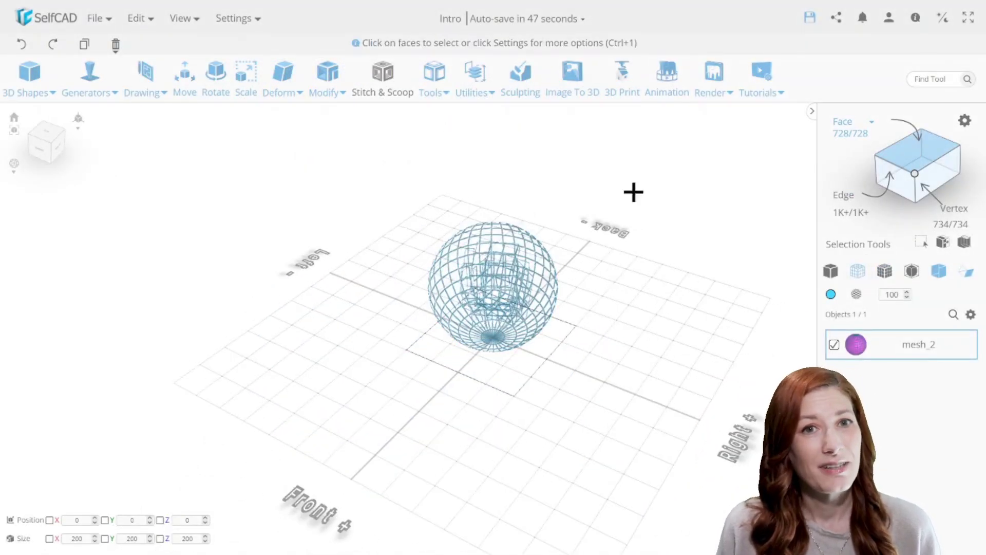
drag(636, 189, 342, 391)
mouse_move(684, 328)
right_down()
mouse_move(622, 328)
mouse_move(652, 317)
right_up()
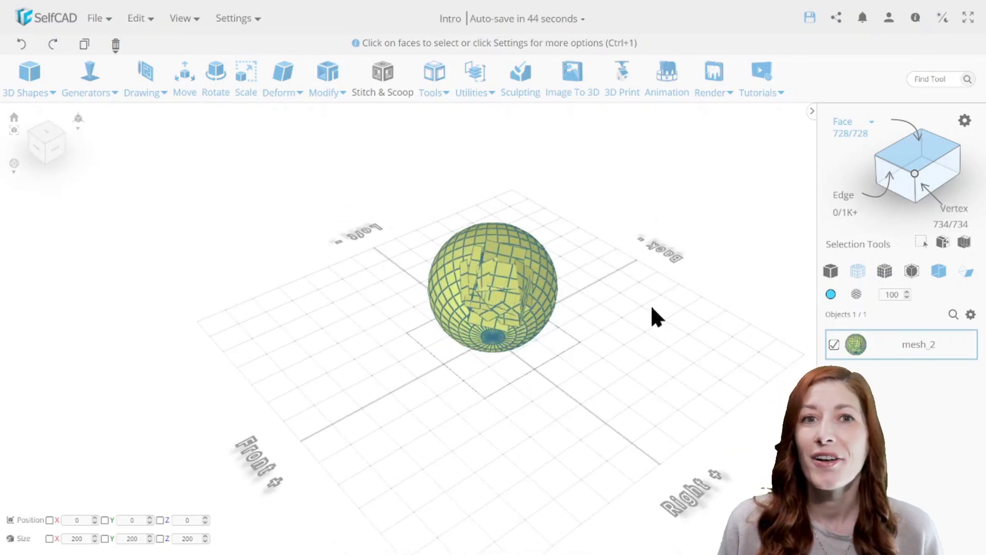
Step: Switch to solid display without back face culling and deselect the sphere's outer faces from all sides, leaving only the inner faces selected
click(830, 271)
click(938, 273)
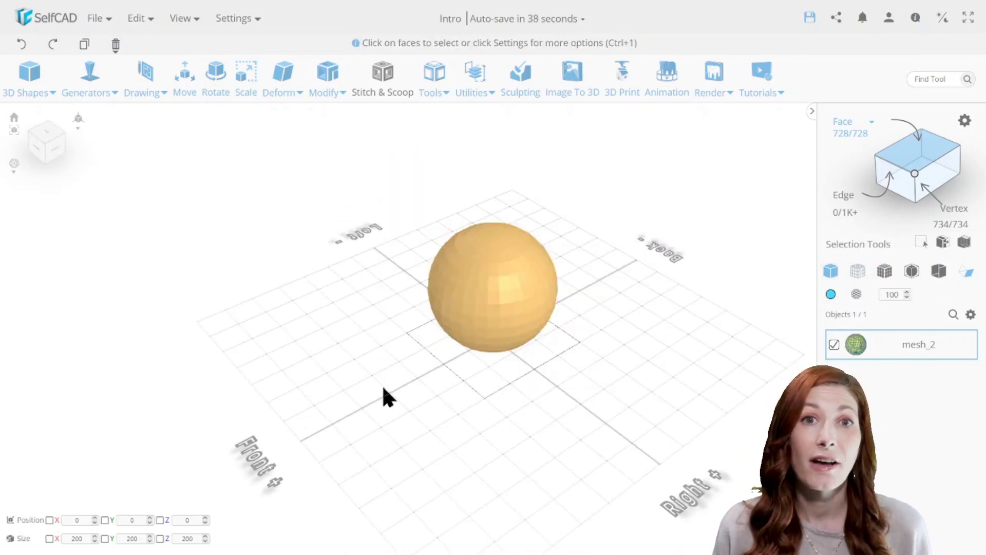
right_drag(383, 388, 630, 373)
drag(617, 206, 330, 415)
right_drag(355, 403, 604, 378)
drag(597, 174, 385, 398)
right_drag(388, 414, 616, 288)
drag(603, 212, 445, 309)
right_drag(452, 318, 265, 395)
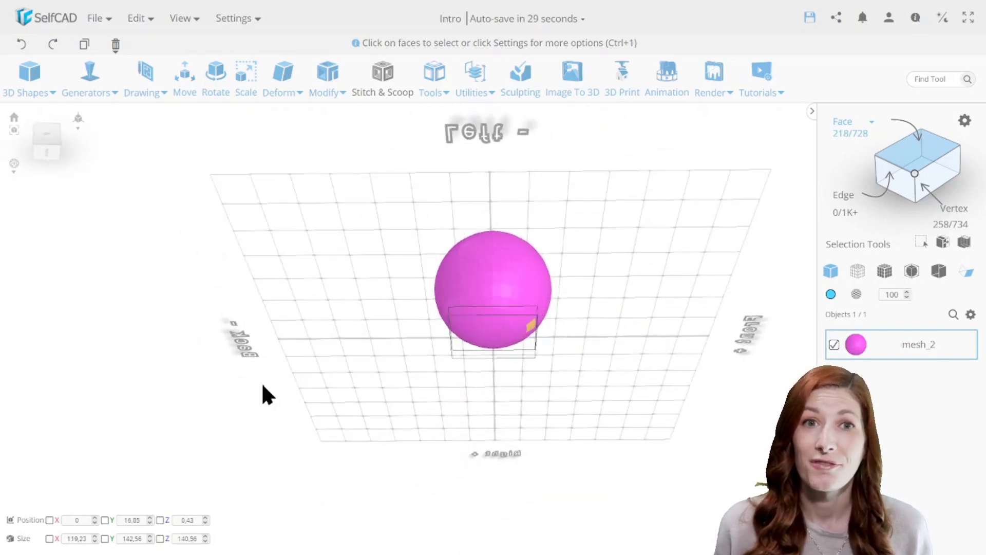
drag(442, 329, 443, 331)
right_drag(447, 334, 496, 387)
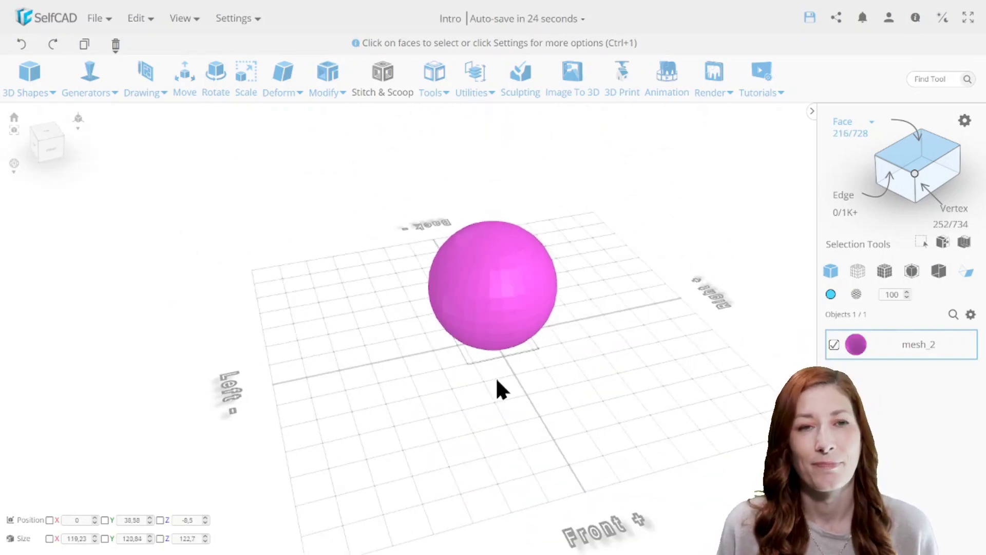
Step: Delete the selected inner faces and inspect the sphere's interior with back face culling turned on
key(Delete)
click(469, 328)
click(939, 273)
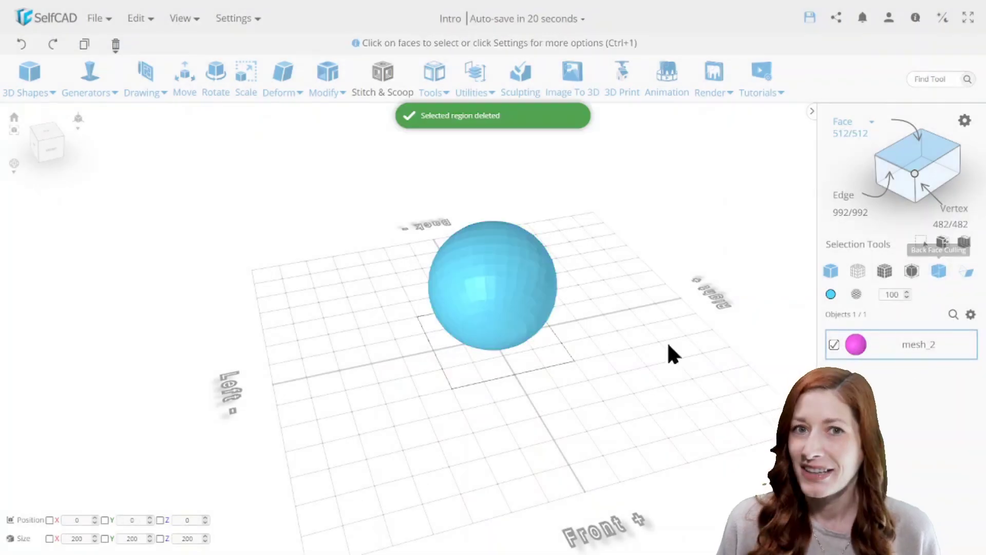
right_drag(667, 343, 722, 340)
Step: Turn off back face culling and flip the emptied sphere's normals
click(939, 272)
click(475, 89)
click(511, 412)
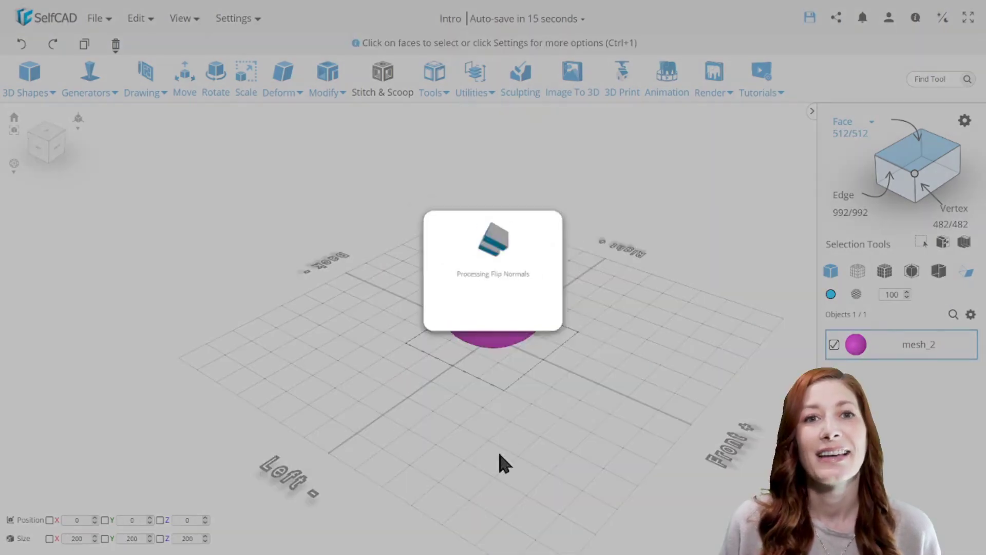
right_drag(329, 327, 645, 359)
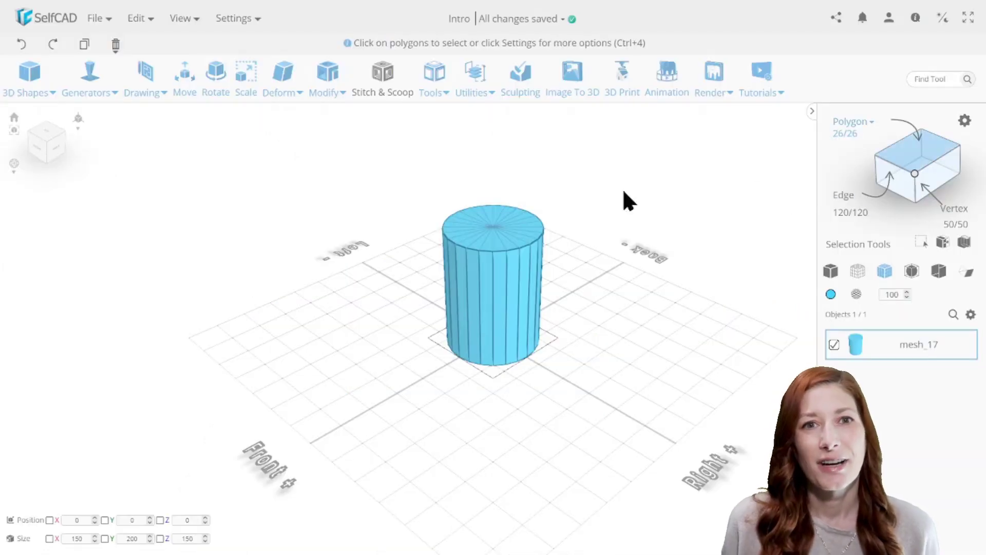
Step: Scale the cylinder's top polygon up to about 225.66 in X and Z
click(502, 226)
click(247, 82)
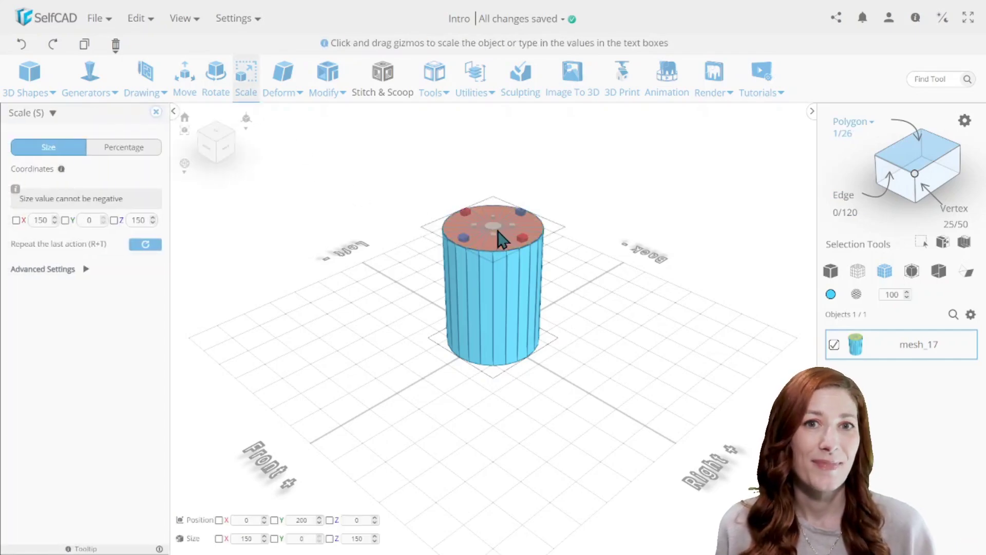
drag(496, 229, 467, 253)
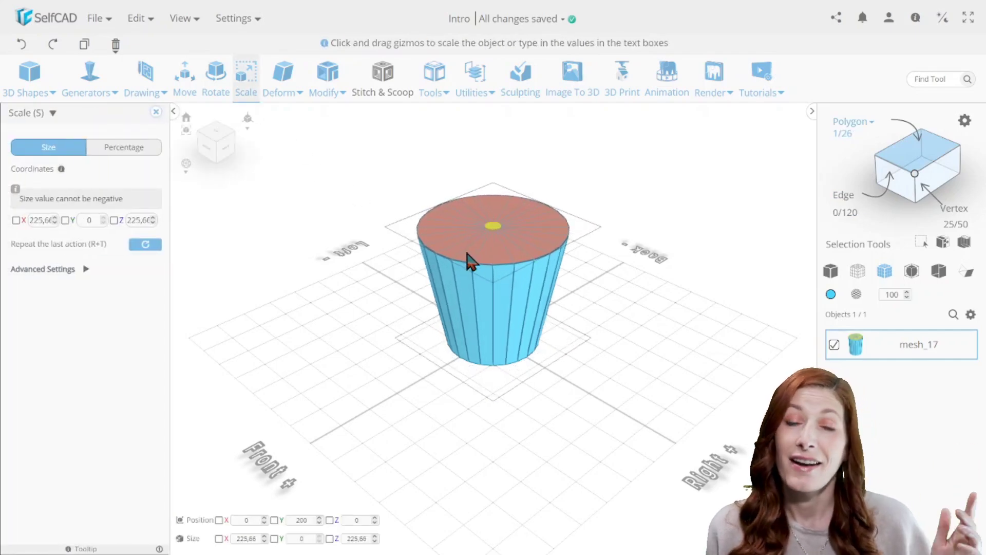
click(156, 112)
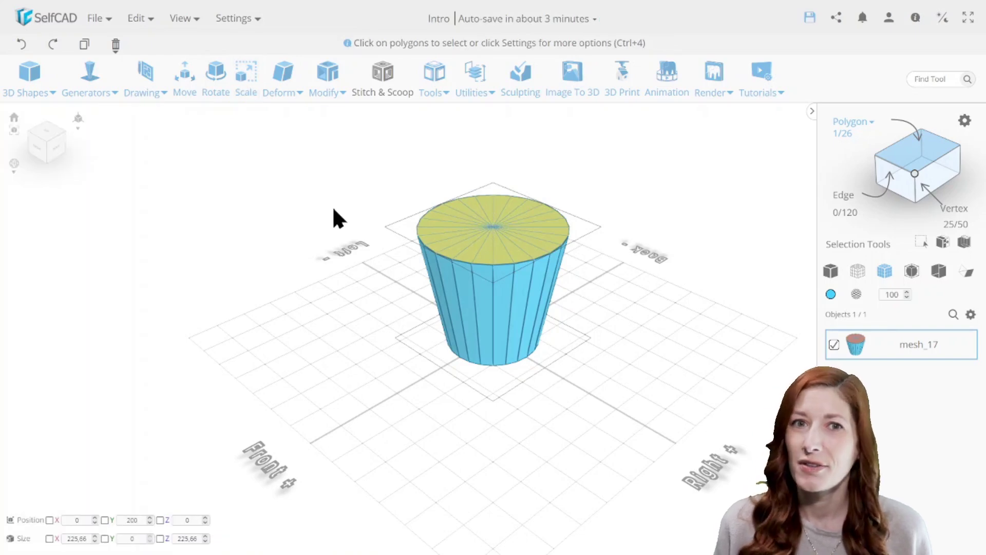
Step: Delete the tapered cylinder's top polygon and add a thickness of 3 to the open cup
key(Delete)
key(Return)
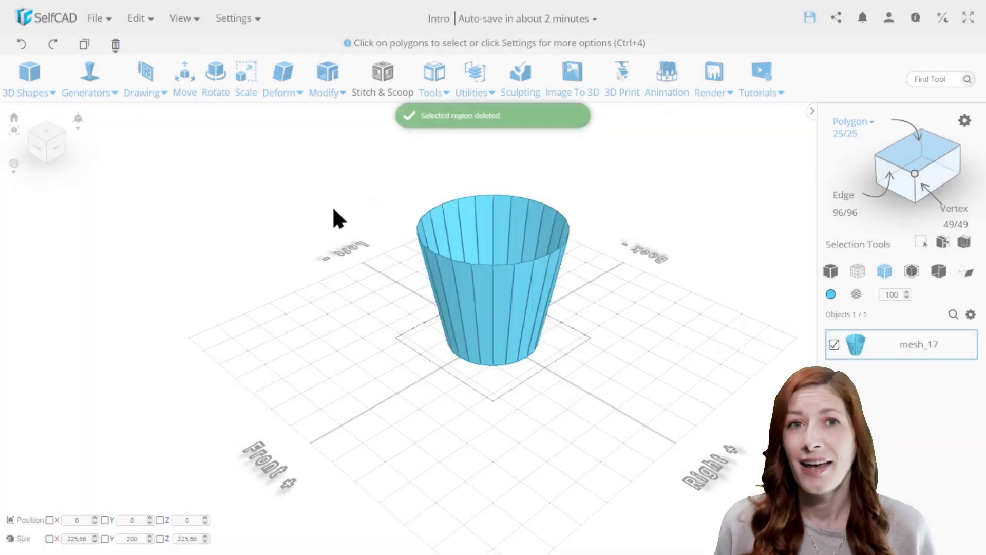
click(329, 85)
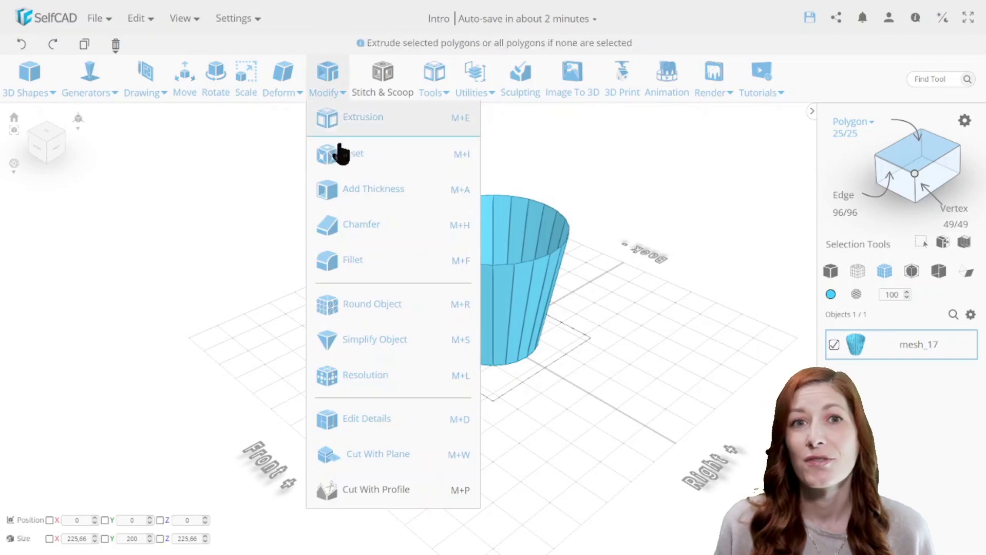
click(346, 190)
click(121, 247)
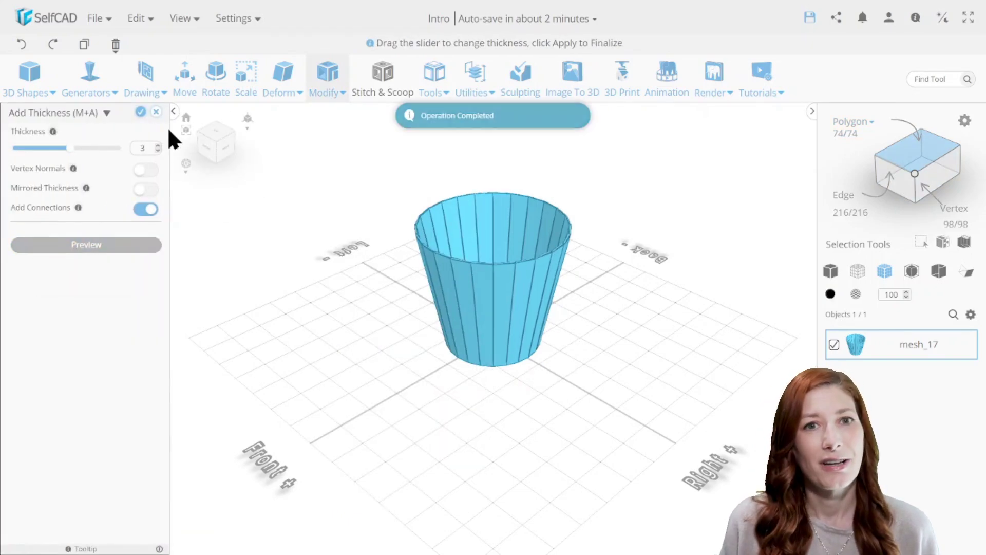
scroll(685, 209, up, 3)
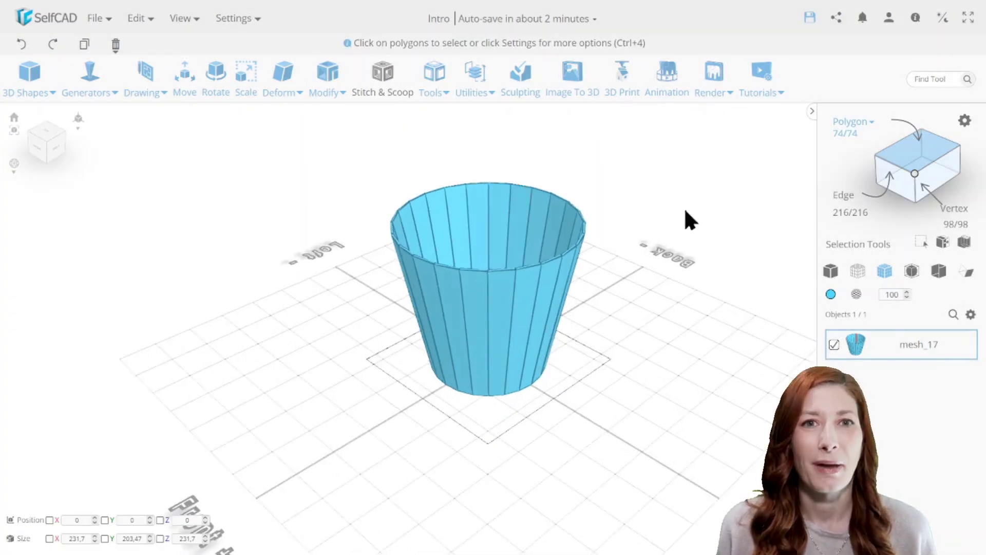
right_drag(685, 209, 615, 223)
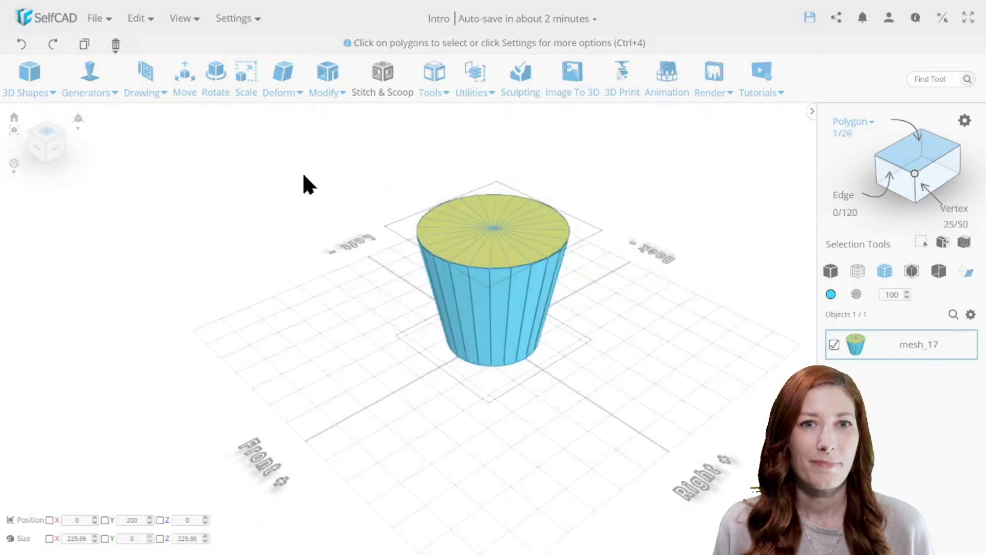
Step: Inset the top polygon of the closed tapered cylinder by an amount of 5
click(329, 85)
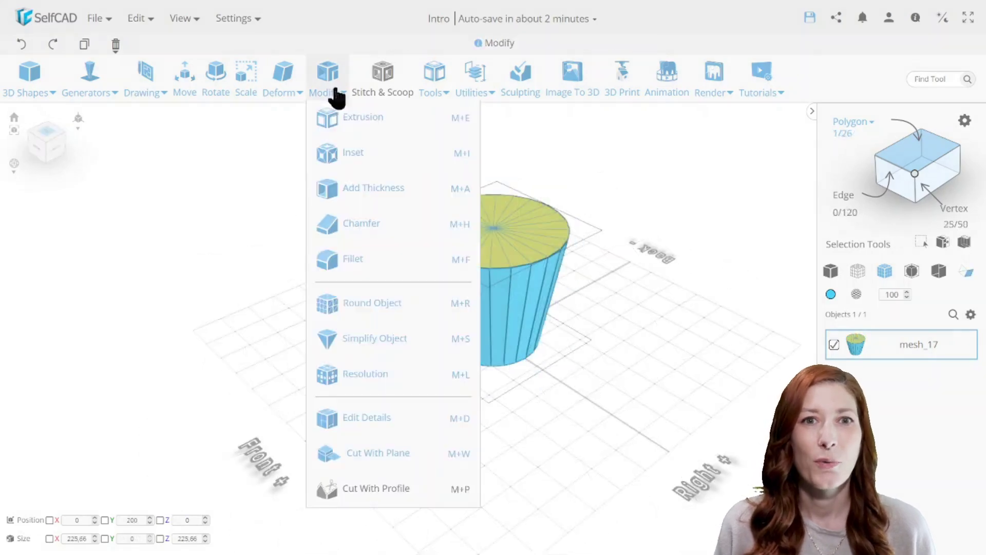
click(326, 162)
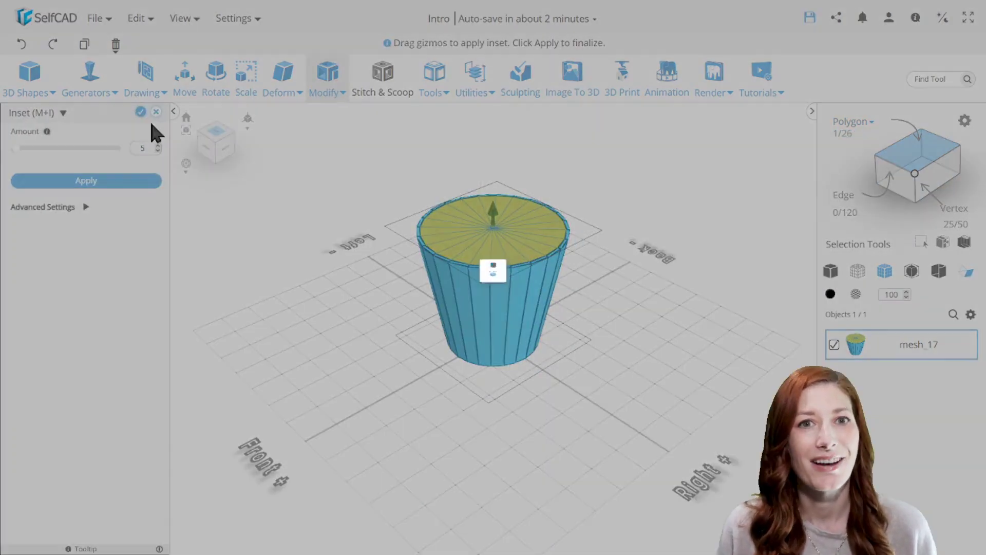
click(141, 112)
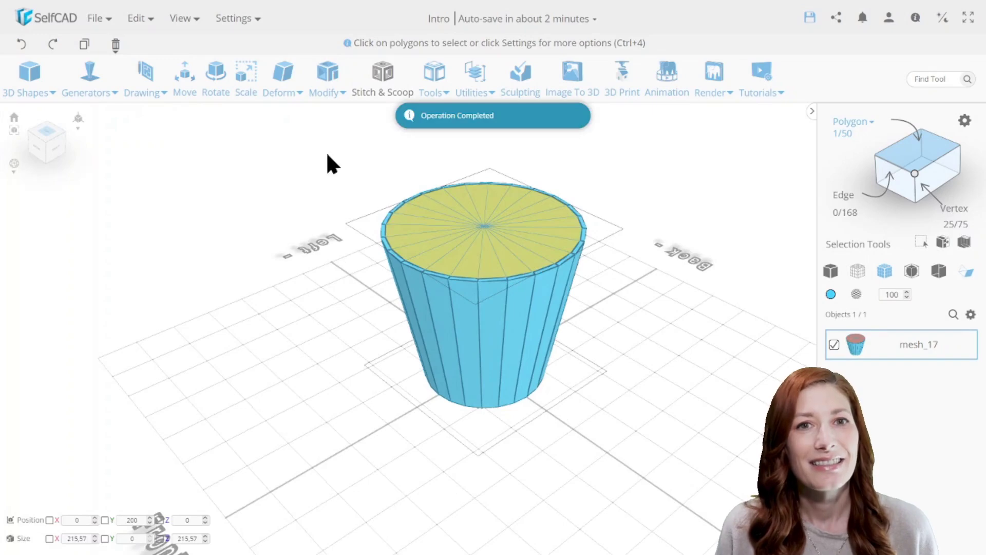
Step: Move the inset top polygon down inside the cup to Y 45
click(183, 100)
drag(483, 184, 485, 292)
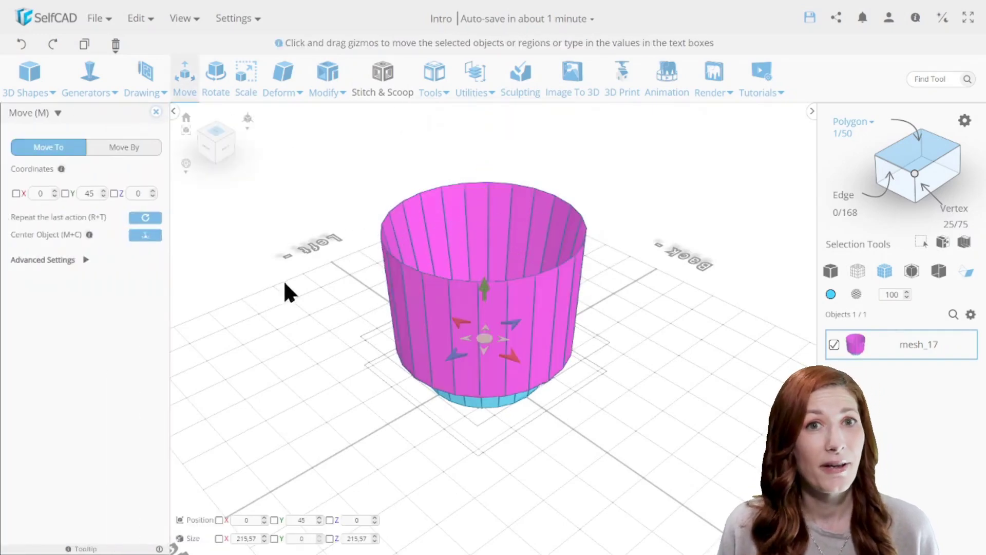
drag(286, 284, 248, 300)
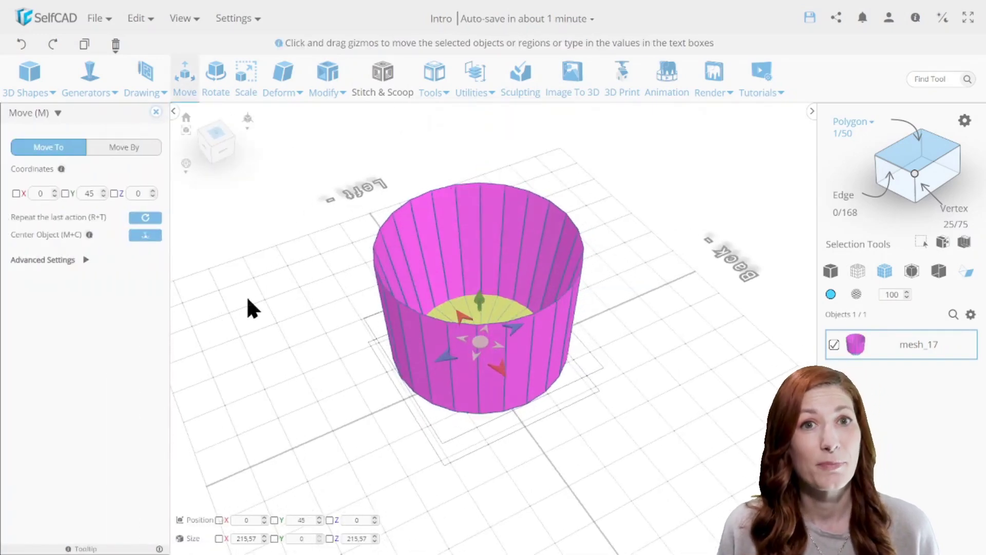
Step: Scale the cup's lowered inner floor polygon down to about 145.57 in X and Z so the inner walls taper
click(245, 93)
drag(736, 220, 511, 319)
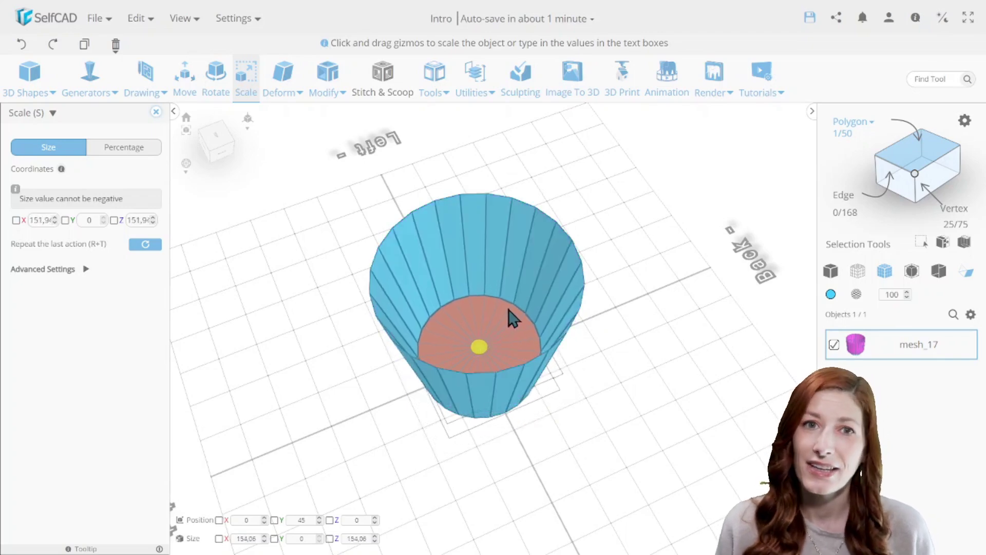
click(512, 308)
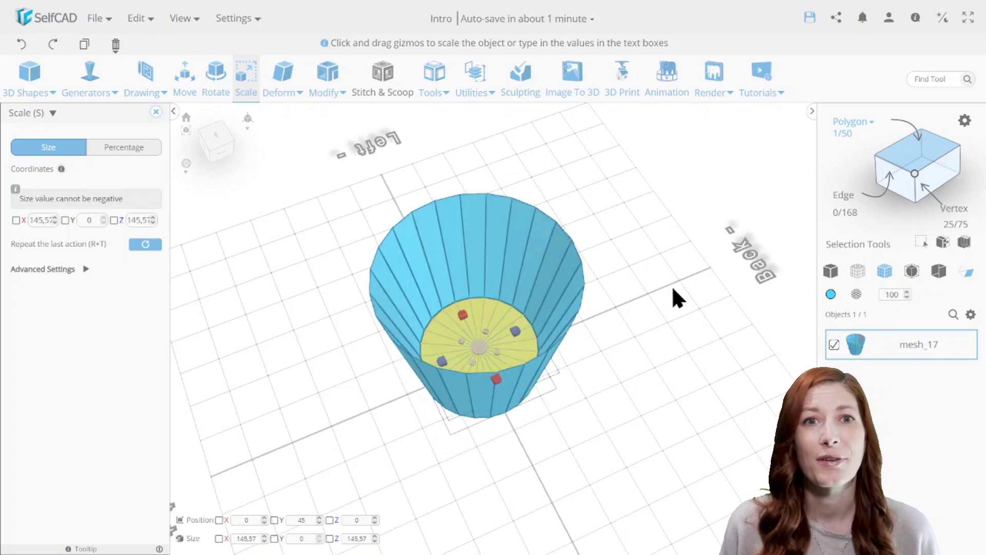
right_drag(672, 289, 580, 321)
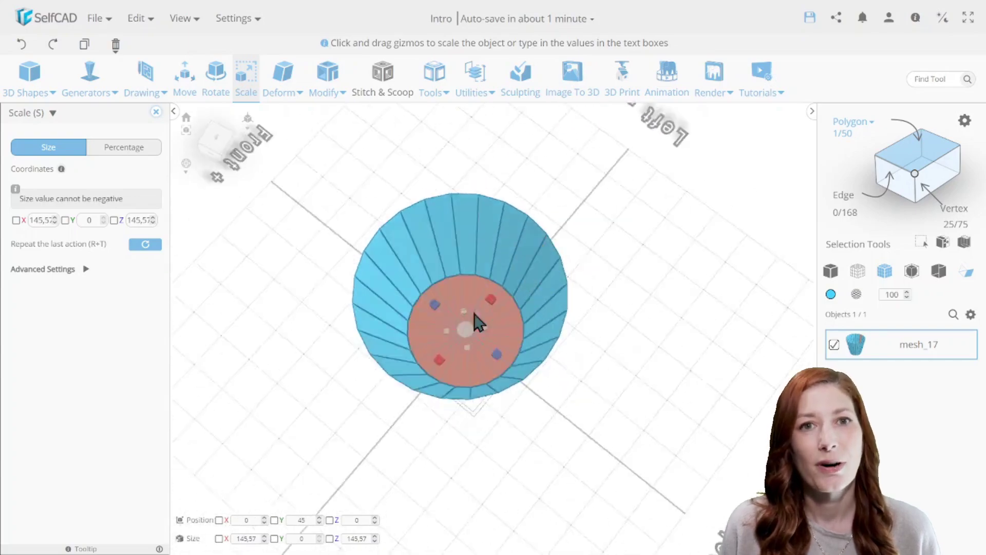
right_drag(474, 315, 683, 241)
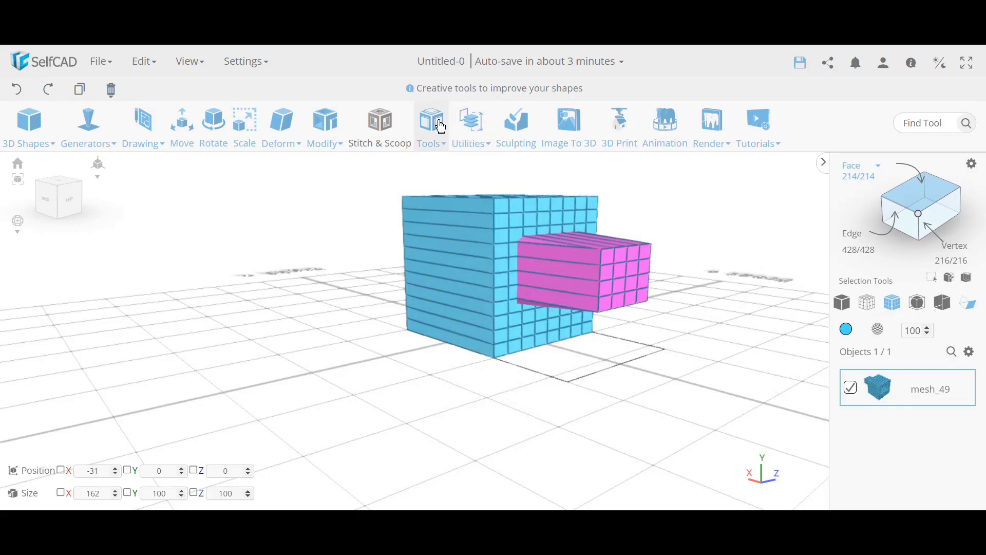
Step: Apply Magic Fix with a detail level of 50 to the cube with the protruding block, previewing it first
click(435, 125)
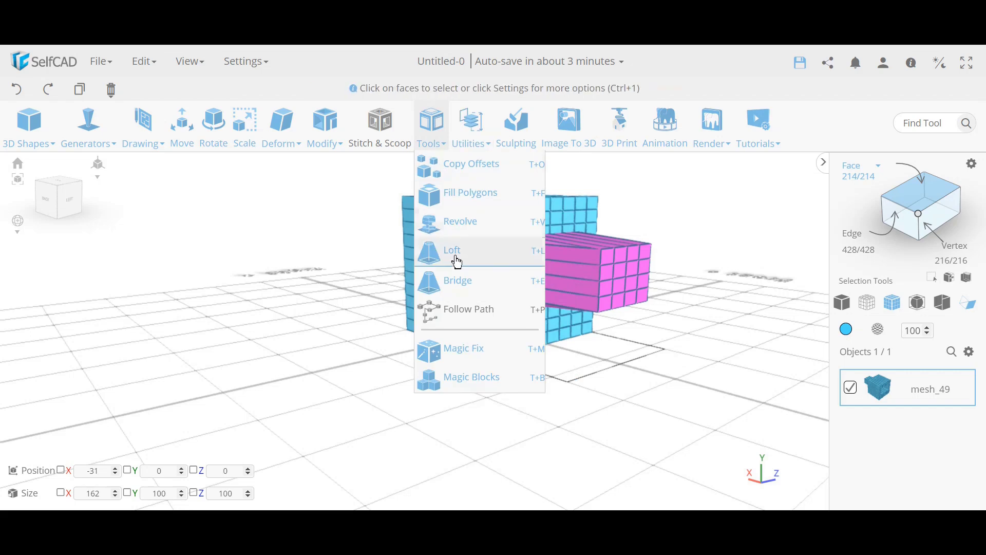
click(480, 353)
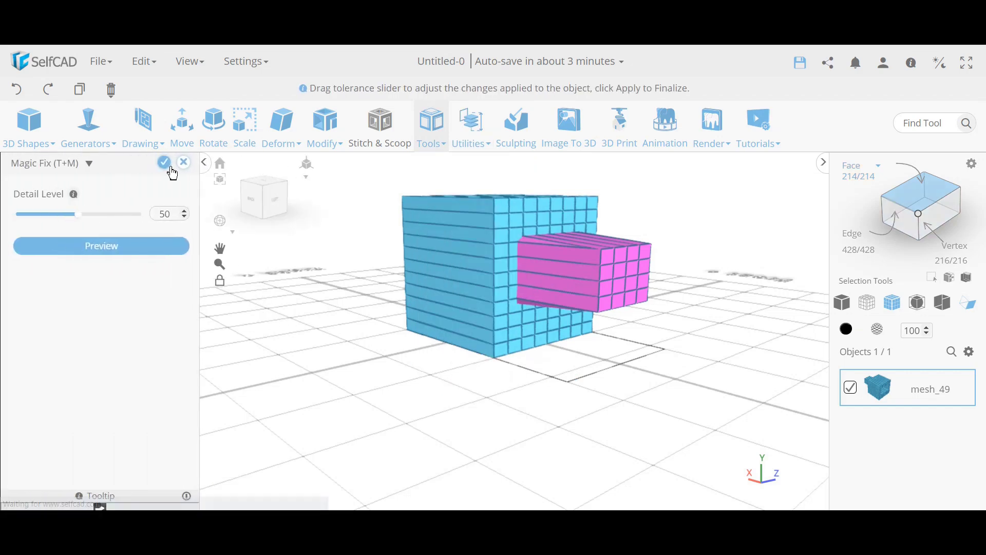
click(163, 250)
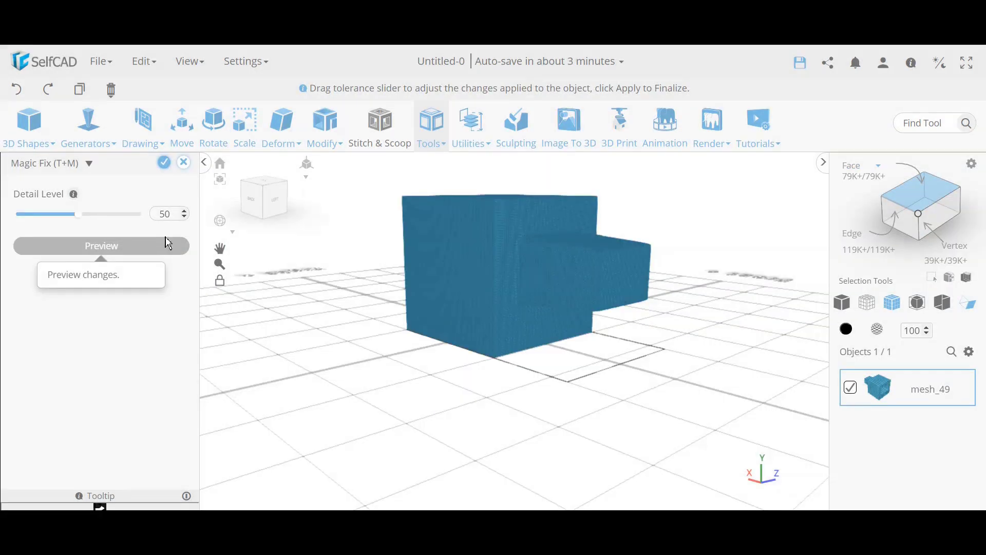
click(165, 165)
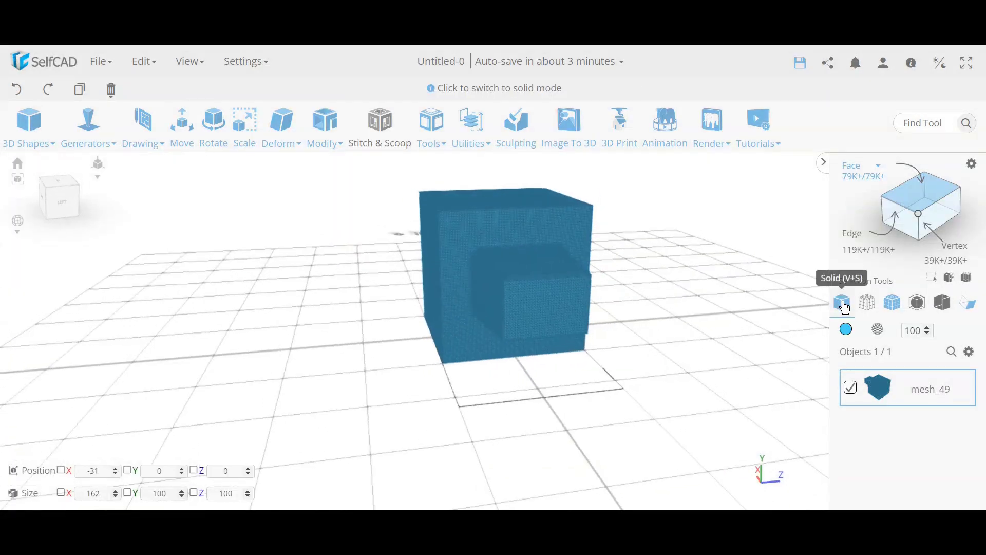
Step: Show the repaired cube with the protruding block in solid mode and view it from another side
click(844, 303)
drag(452, 385, 618, 359)
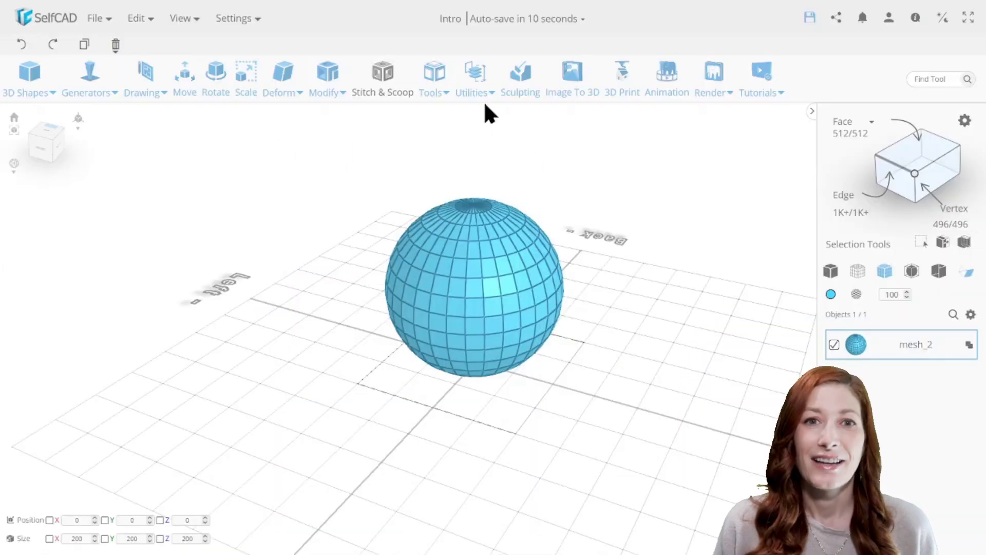
Step: Apply Geom Clean to the sphere with Remove Duplicates, Cut intersecting edges and Remove Inner Faces enabled
click(477, 88)
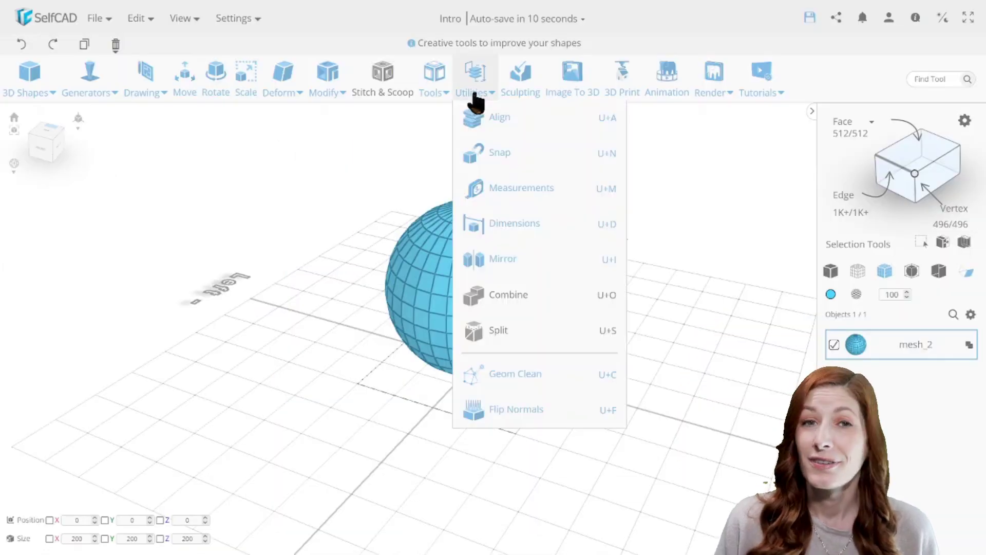
click(542, 377)
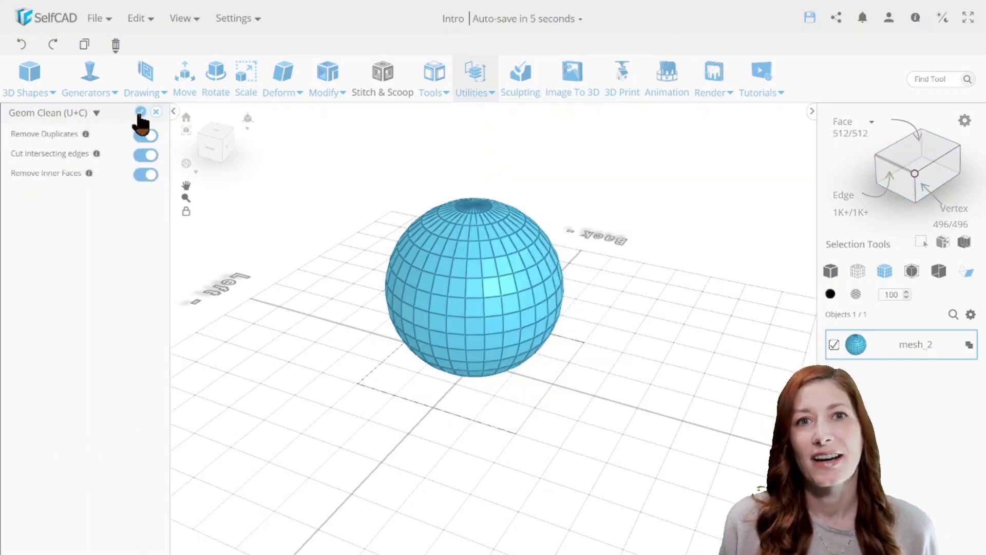
click(140, 112)
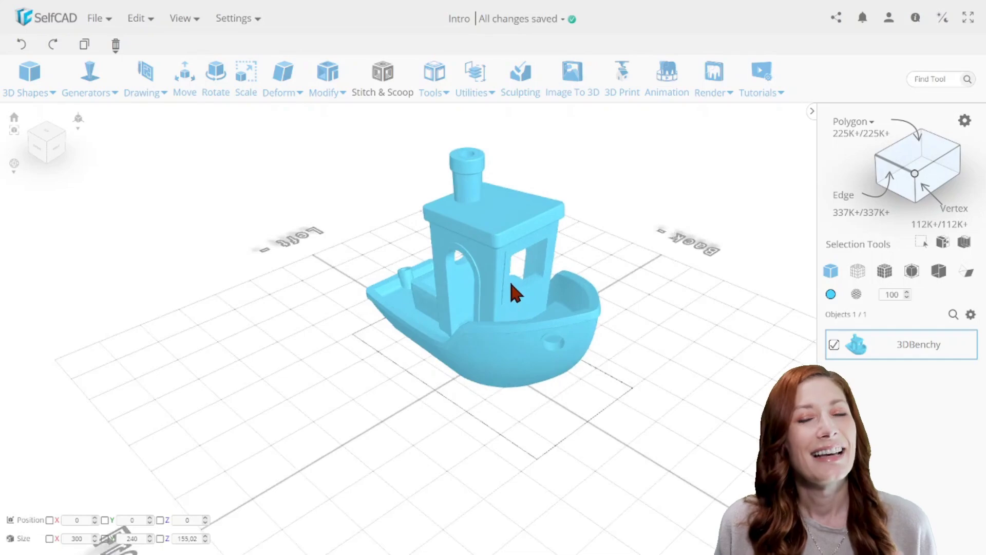
Step: Turn on highlighting of reversed faces for the 3DBenchy boat and inspect the model from several sides
drag(511, 288, 668, 263)
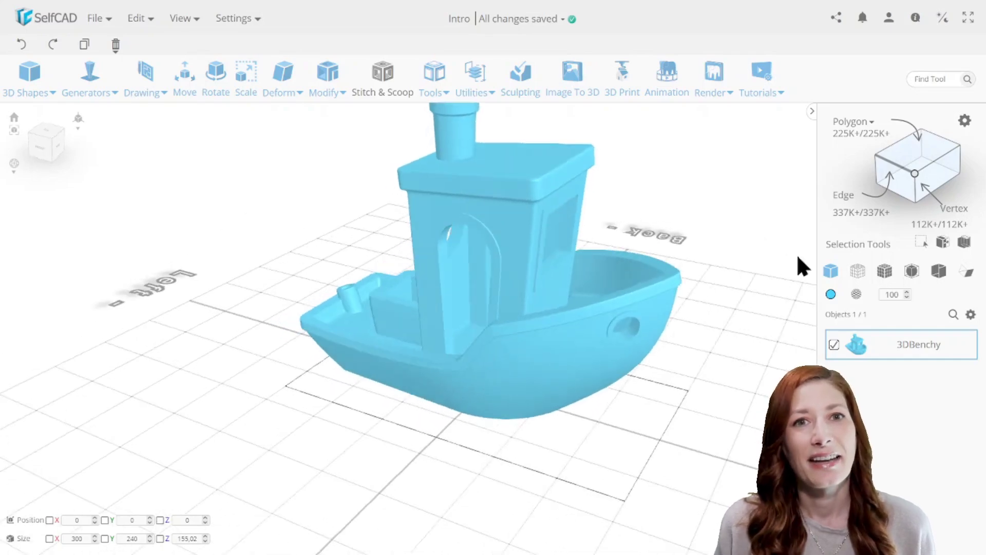
click(964, 272)
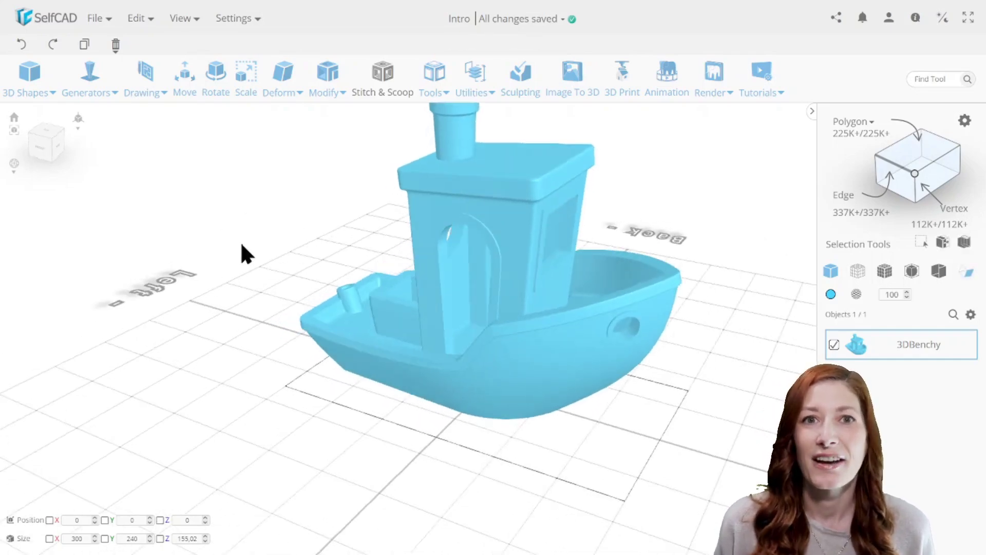
drag(245, 252, 648, 277)
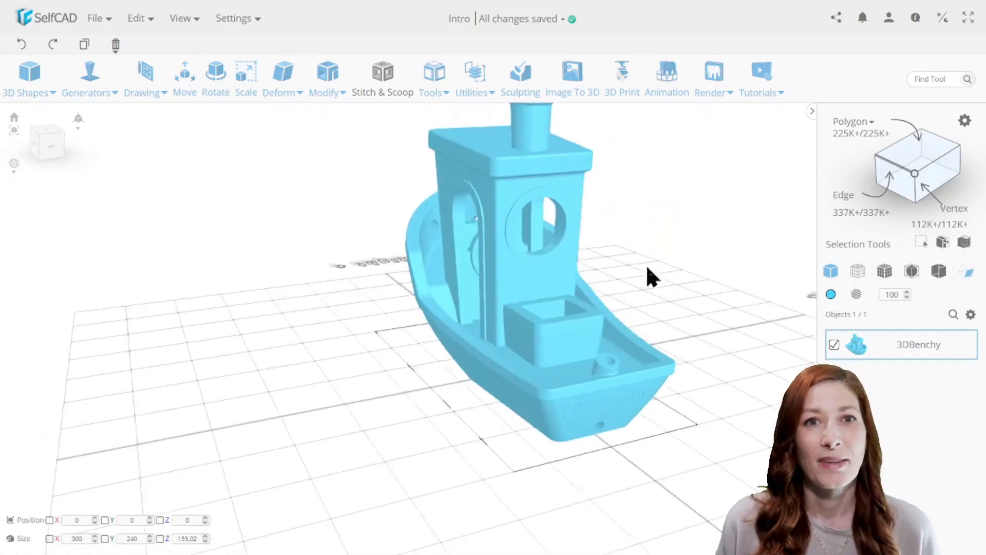
drag(376, 267, 487, 344)
drag(378, 379, 408, 370)
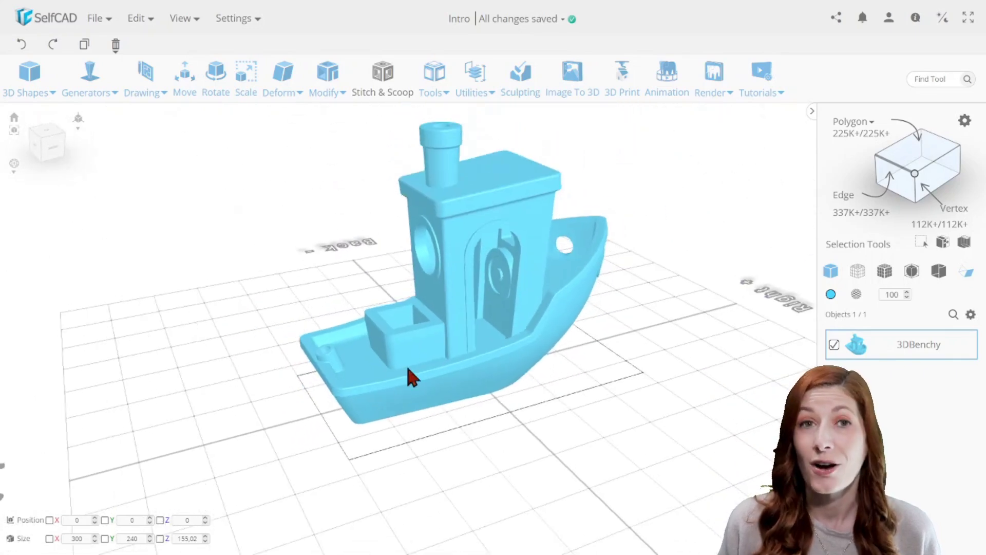
Step: Flip the normals of the whole 3DBenchy boat, and flip them back again
click(473, 75)
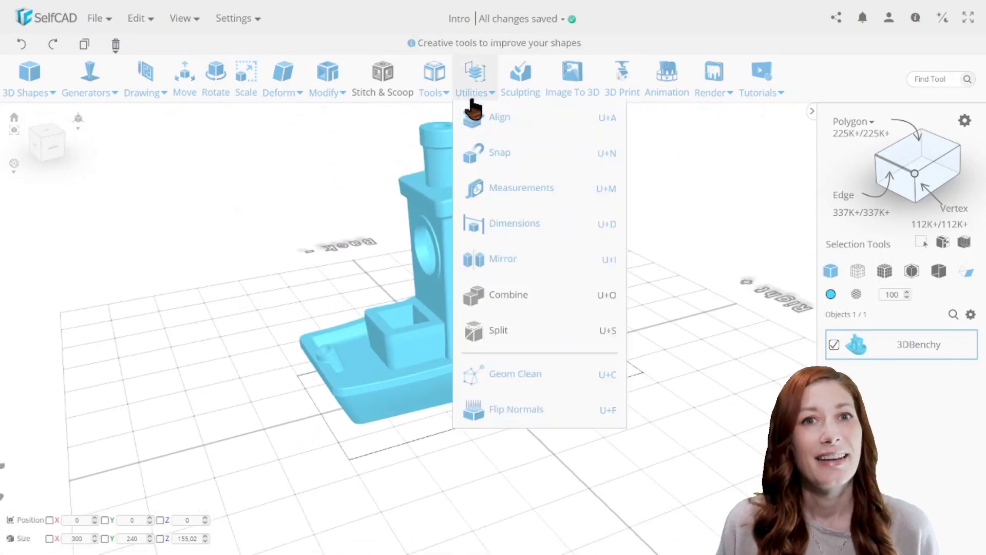
click(524, 409)
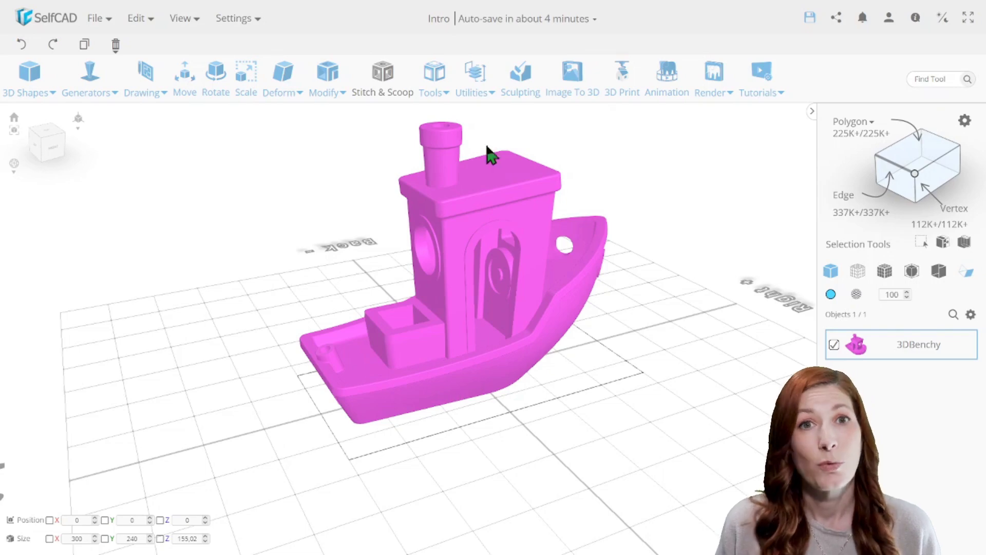
click(475, 95)
click(510, 422)
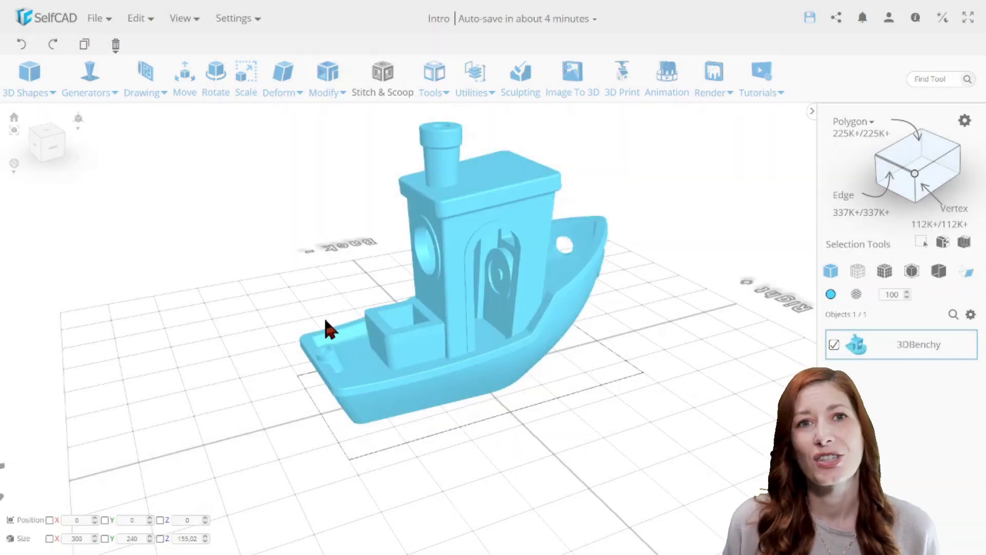
drag(326, 321, 696, 311)
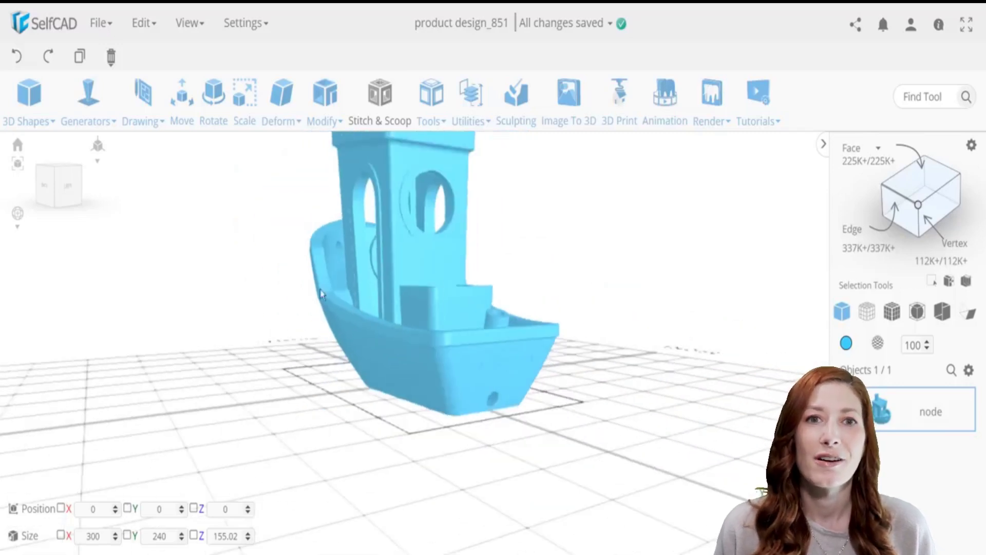
Step: Simplify the boat mesh with an intensity of 5
drag(297, 298, 360, 257)
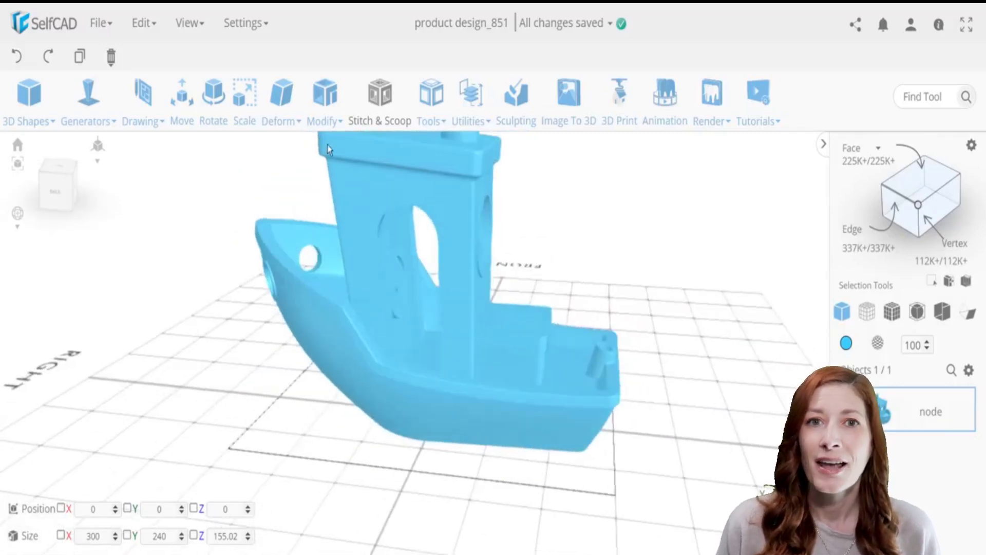
click(322, 132)
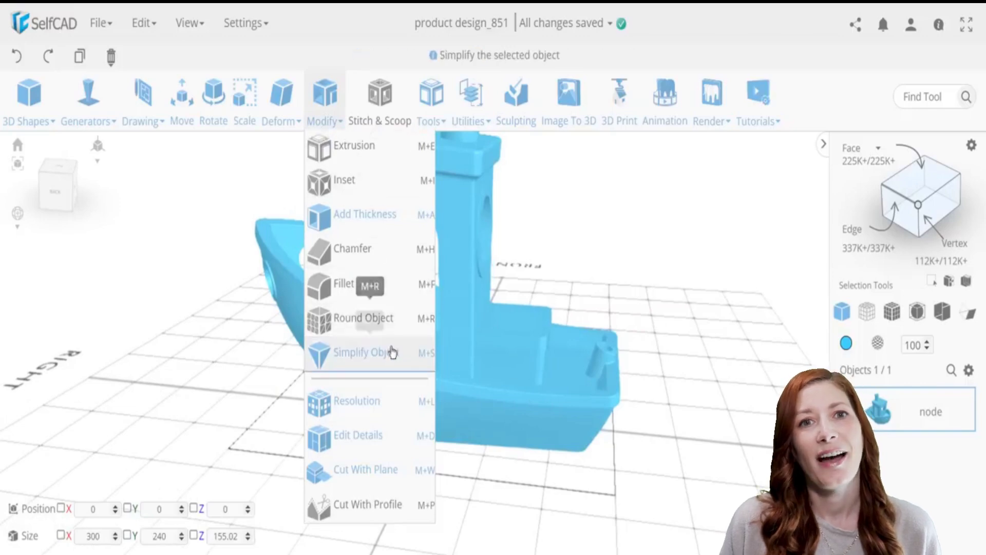
click(392, 351)
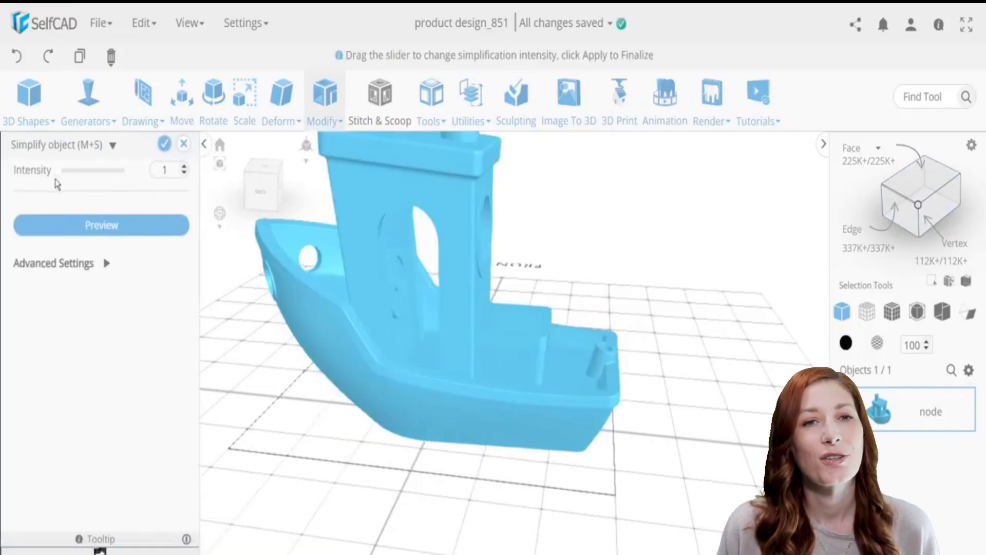
drag(58, 175, 149, 172)
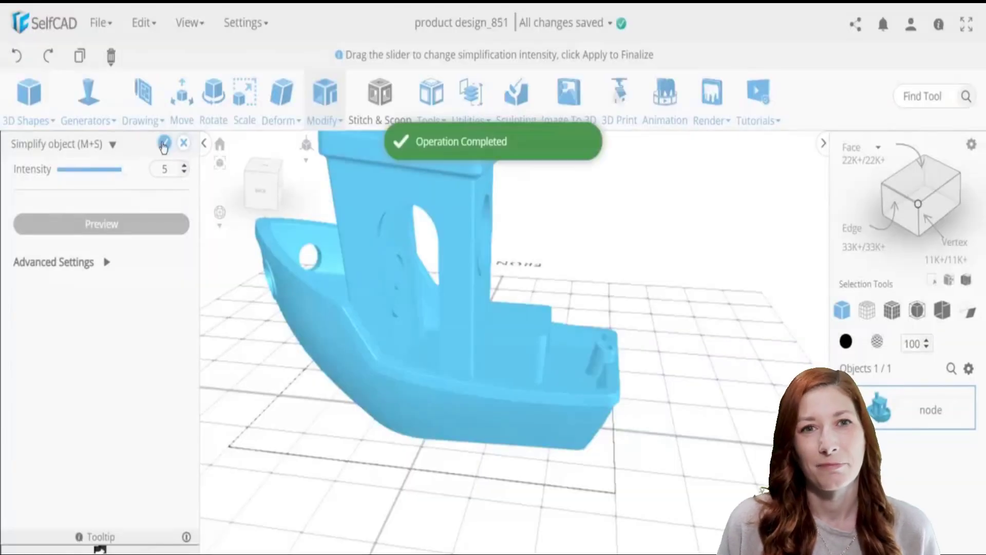
click(165, 143)
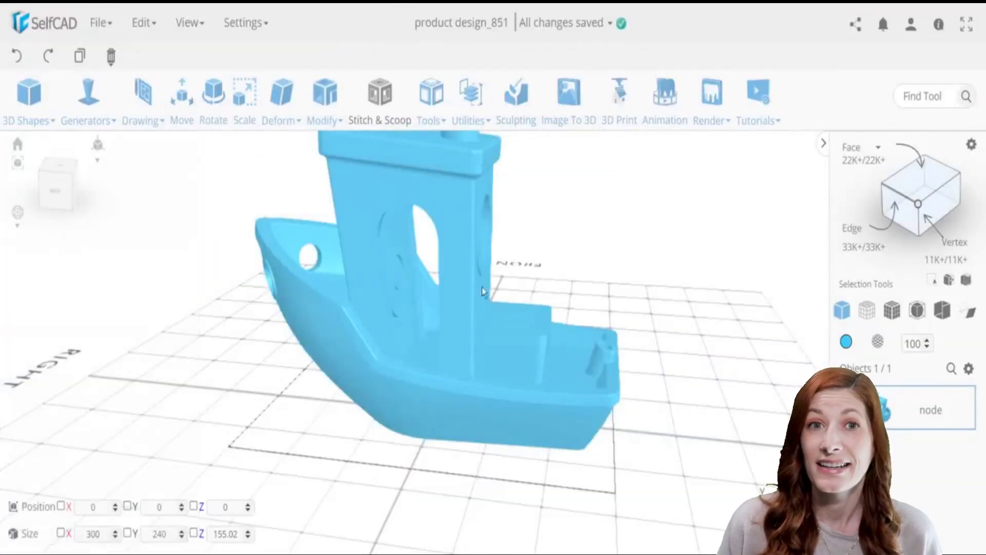
Step: Display the simplified boat in solid wireframe mode and examine the triangles on its hull
right_drag(484, 300, 555, 316)
click(893, 311)
right_drag(513, 360, 602, 354)
scroll(479, 325, up, 5)
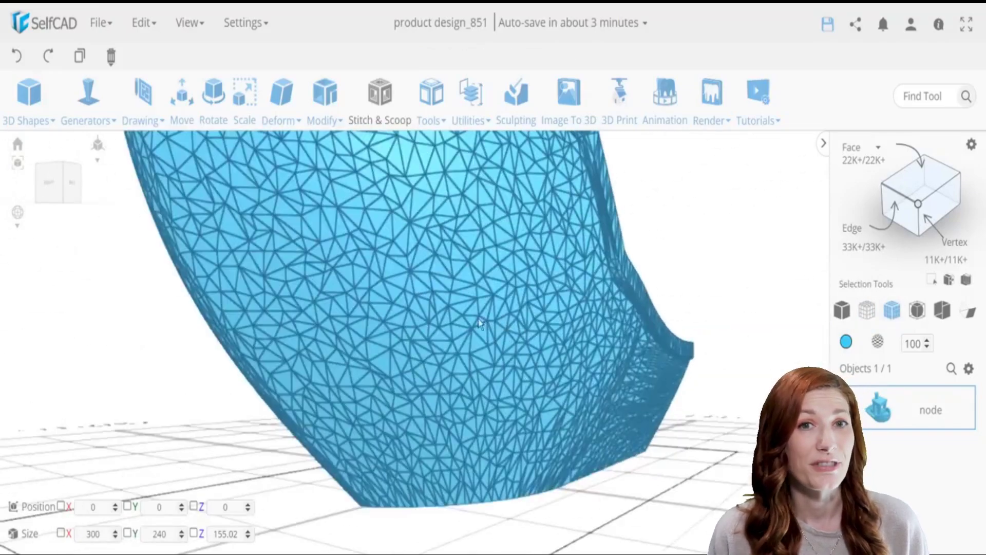
right_drag(479, 326, 378, 324)
Step: Return the boat to solid mode and examine the engraved lettering on its underside up close
click(842, 310)
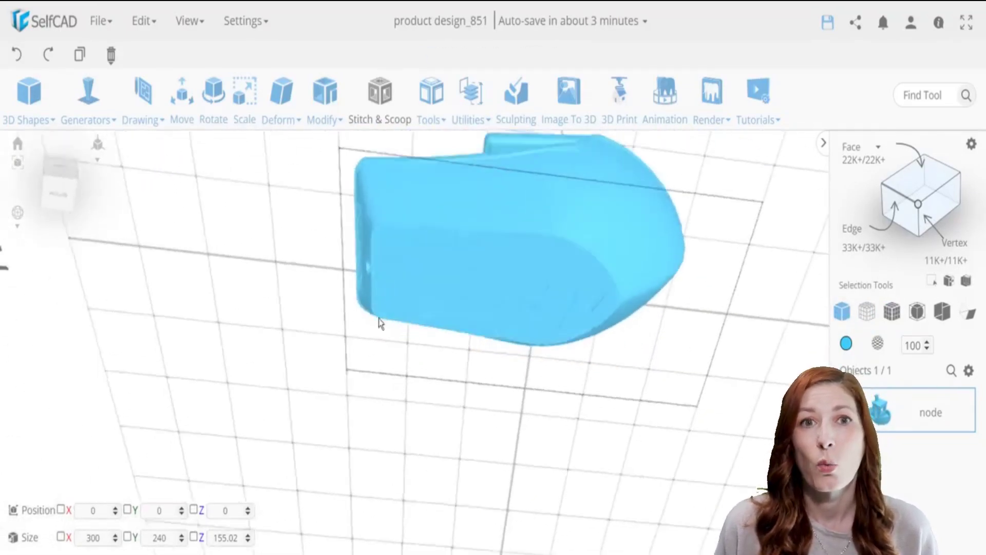
scroll(468, 310, up, 3)
scroll(466, 308, up, 4)
scroll(340, 251, up, 3)
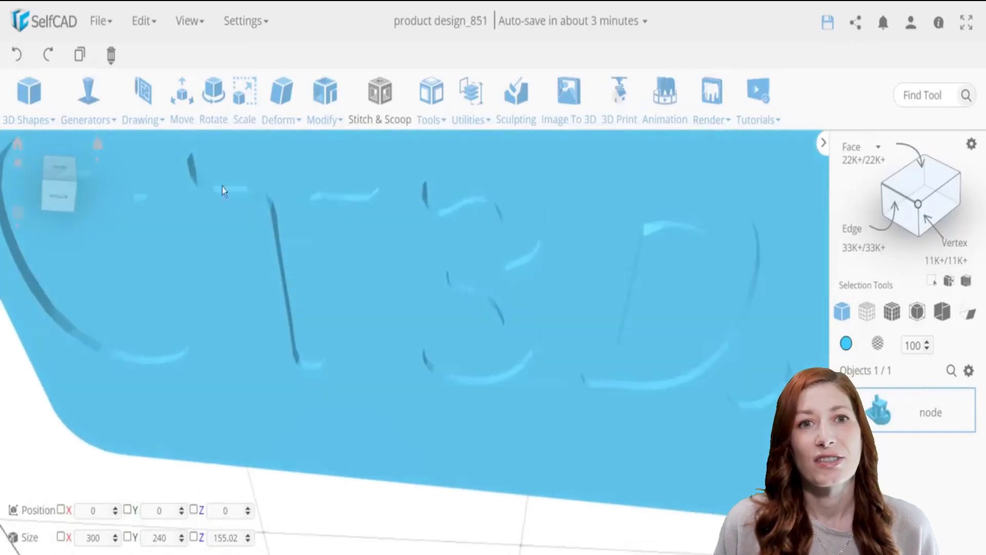
scroll(522, 230, down, 4)
right_drag(699, 336, 712, 371)
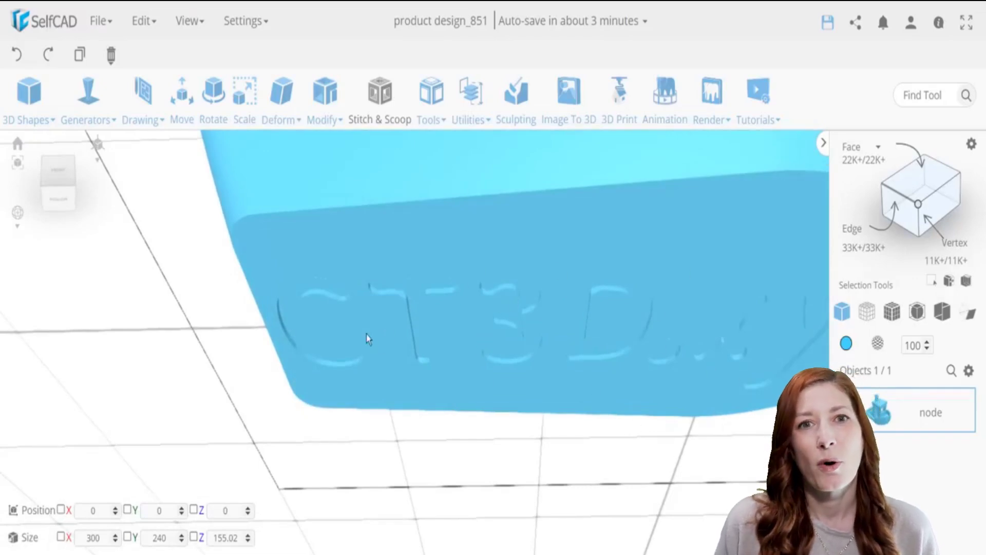
Step: Examine how simplification affected the lettering on the boat's stern, comparing it with the underside lettering
scroll(624, 375, down, 6)
mouse_move(498, 301)
right_down()
mouse_move(491, 350)
mouse_move(512, 288)
right_up()
scroll(511, 287, up, 2)
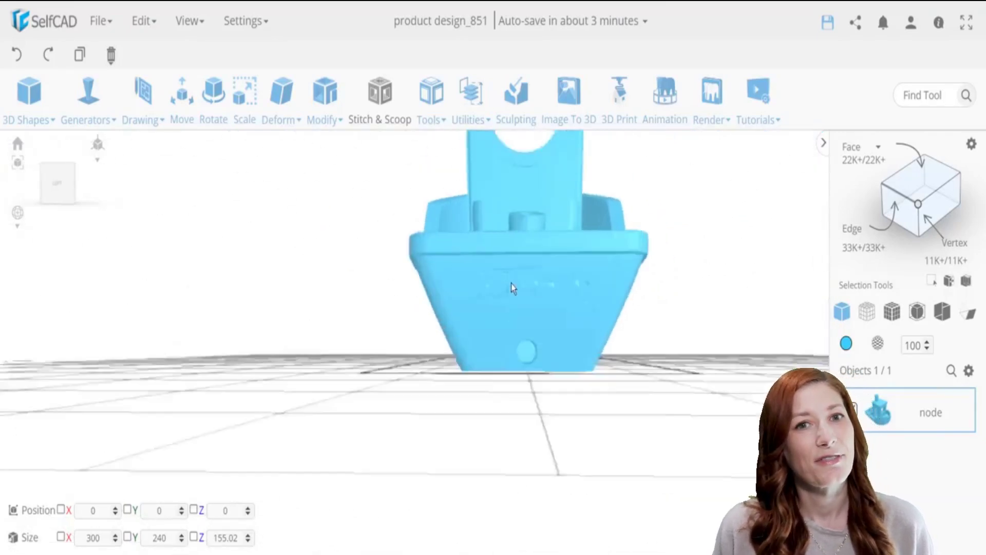
scroll(512, 288, up, 5)
scroll(634, 337, up, 1)
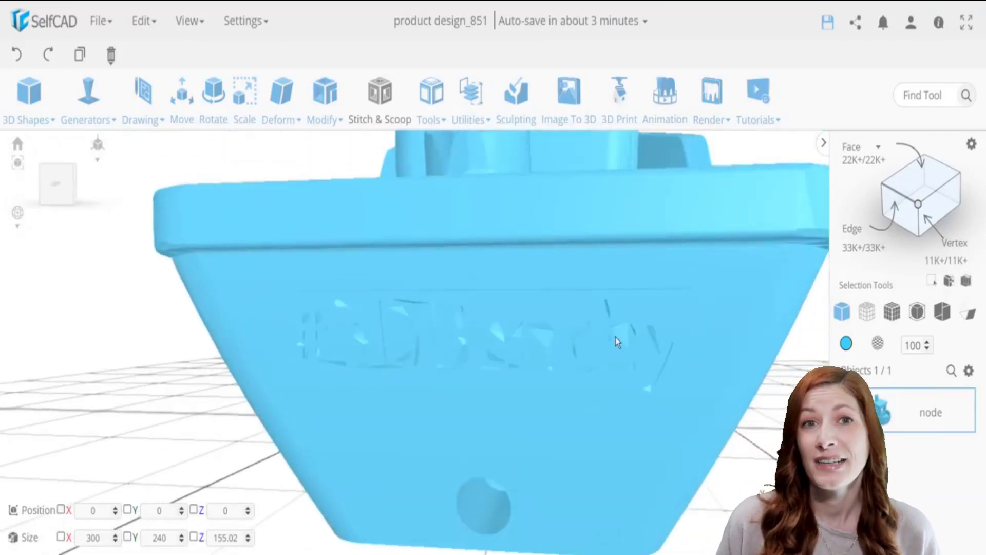
right_drag(616, 337, 629, 333)
right_drag(596, 256, 523, 290)
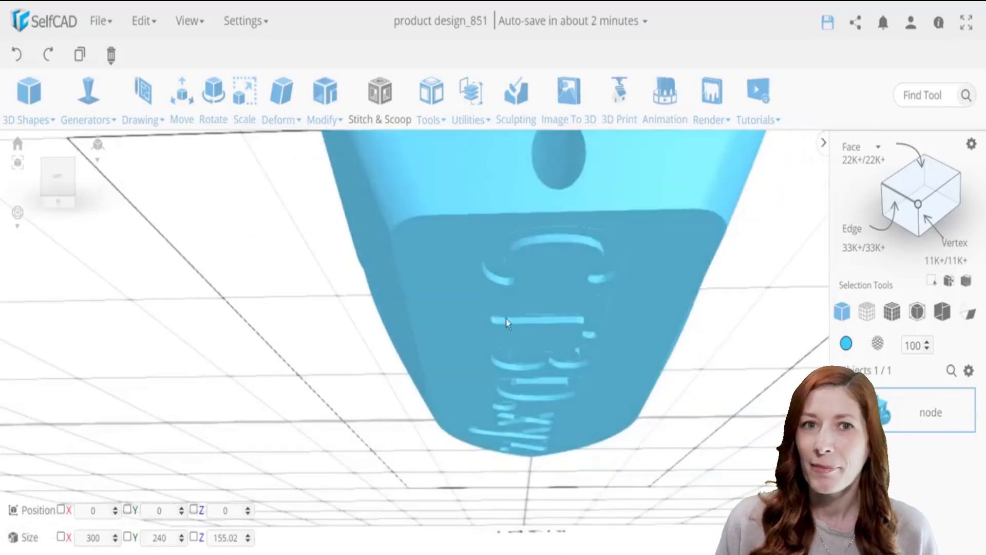
right_drag(507, 323, 661, 361)
scroll(606, 365, down, 5)
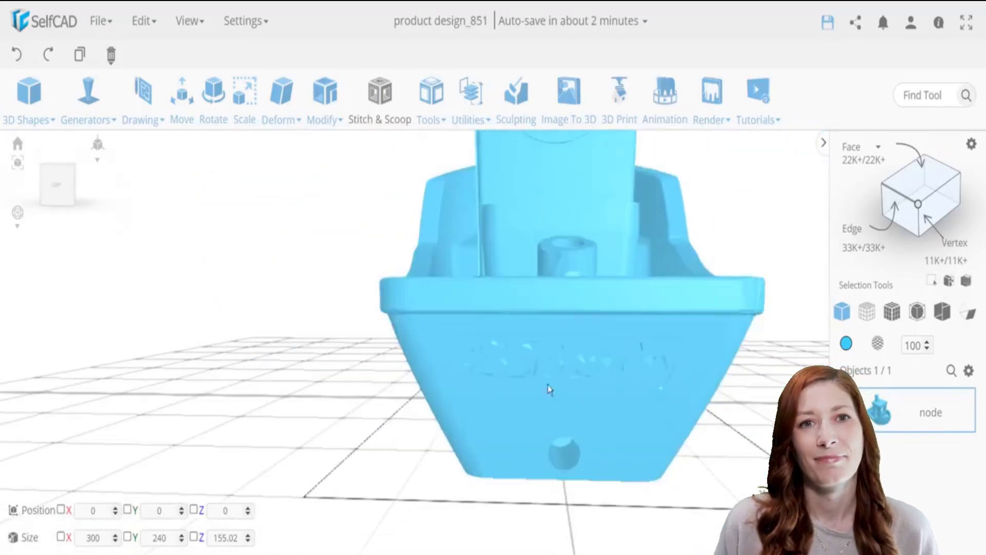
right_drag(548, 384, 642, 401)
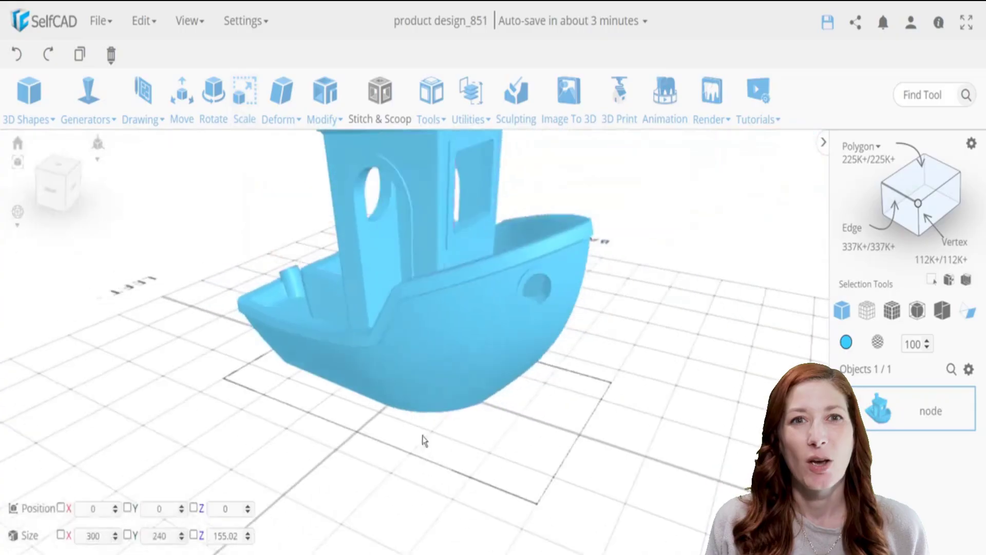
Step: Turn on smooth shading for the original, unsimplified boat while viewing its stern lettering
right_drag(424, 438, 565, 308)
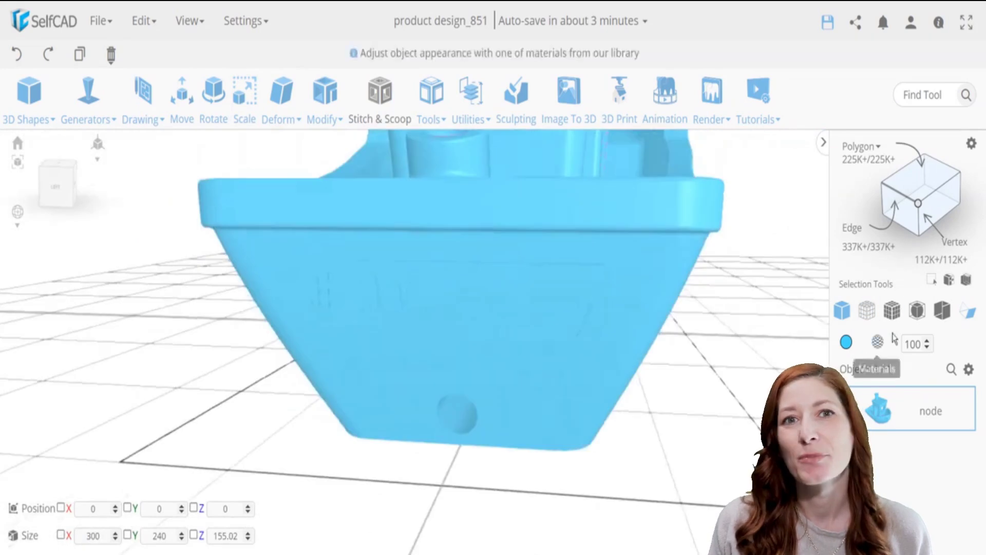
click(917, 311)
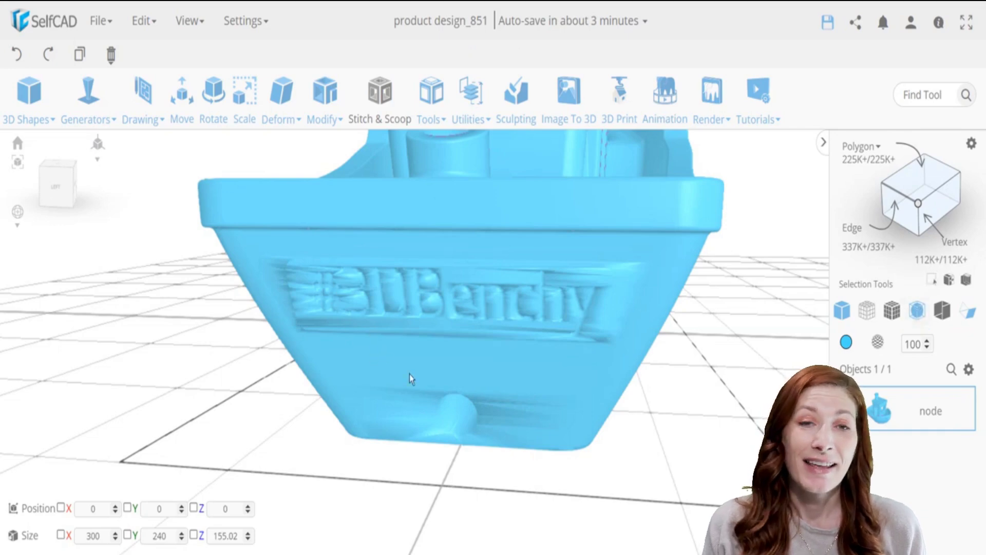
click(325, 93)
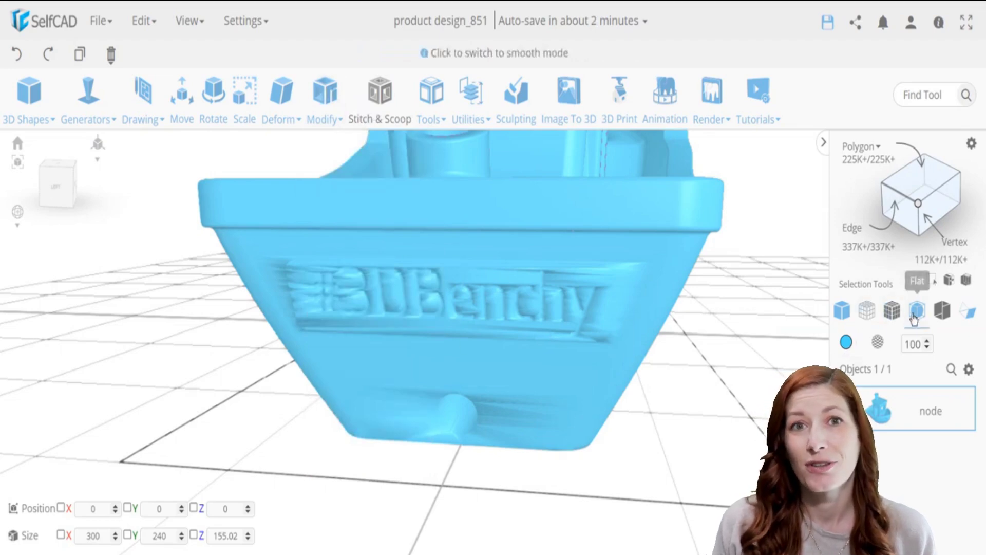
Step: Compare flat and smooth shading on the open box on the boat's rear deck, ending in smooth mode
right_drag(475, 330, 408, 313)
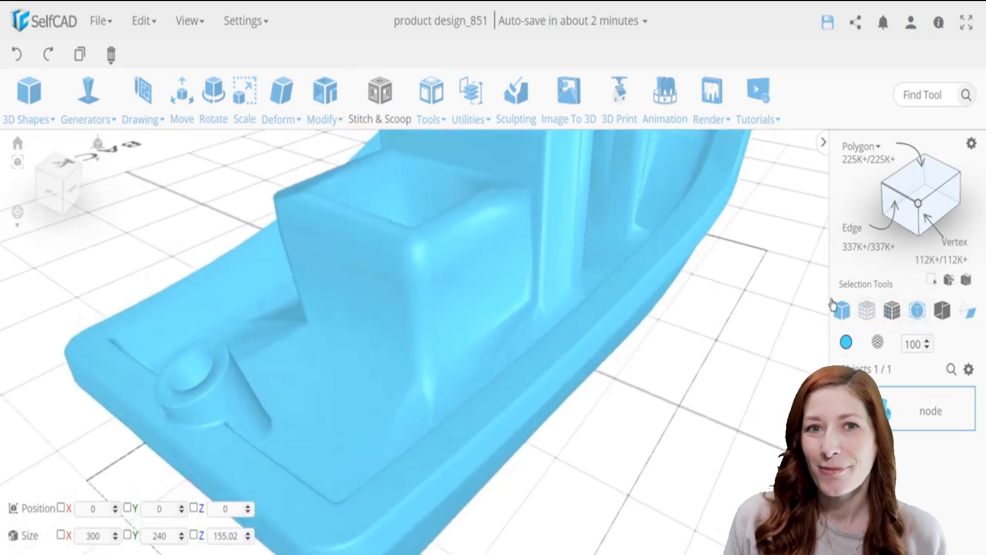
click(918, 310)
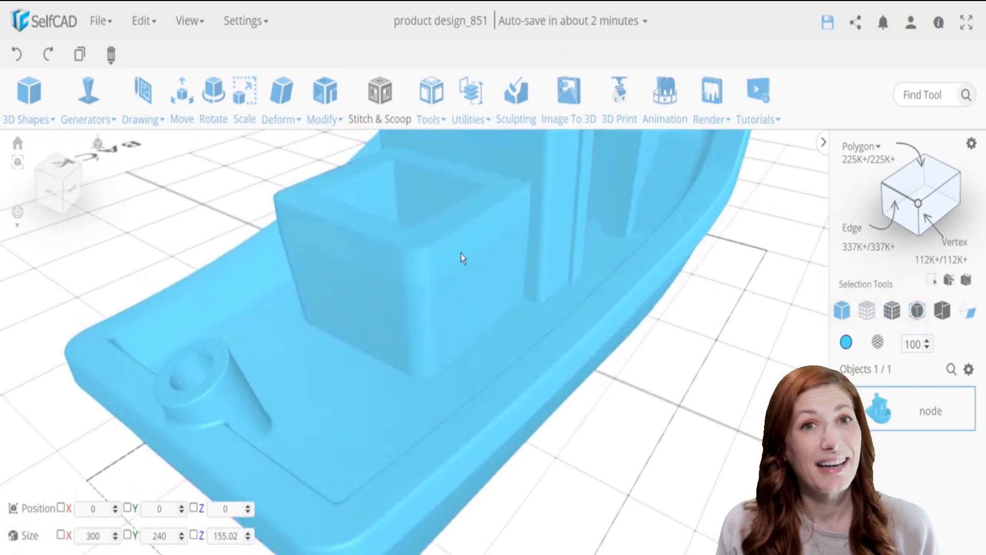
click(918, 310)
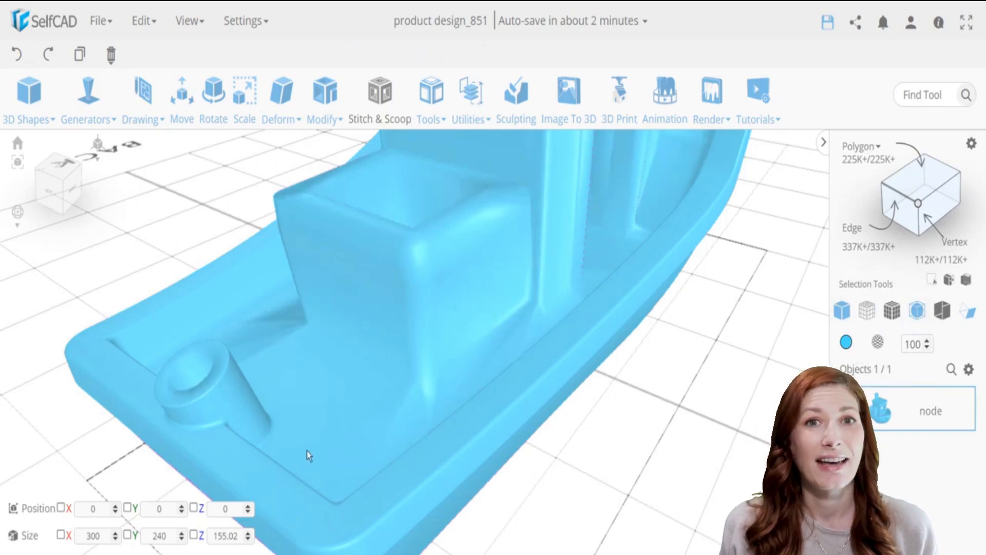
Step: Inspect the smooth-shaded stern and its lettering, both close up and from farther away
right_drag(308, 455, 391, 435)
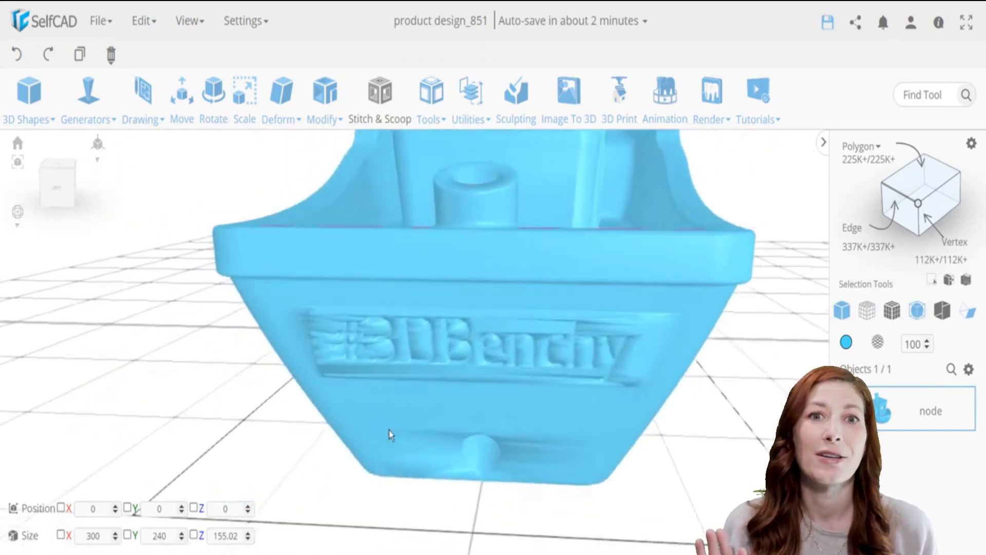
right_drag(557, 297, 315, 297)
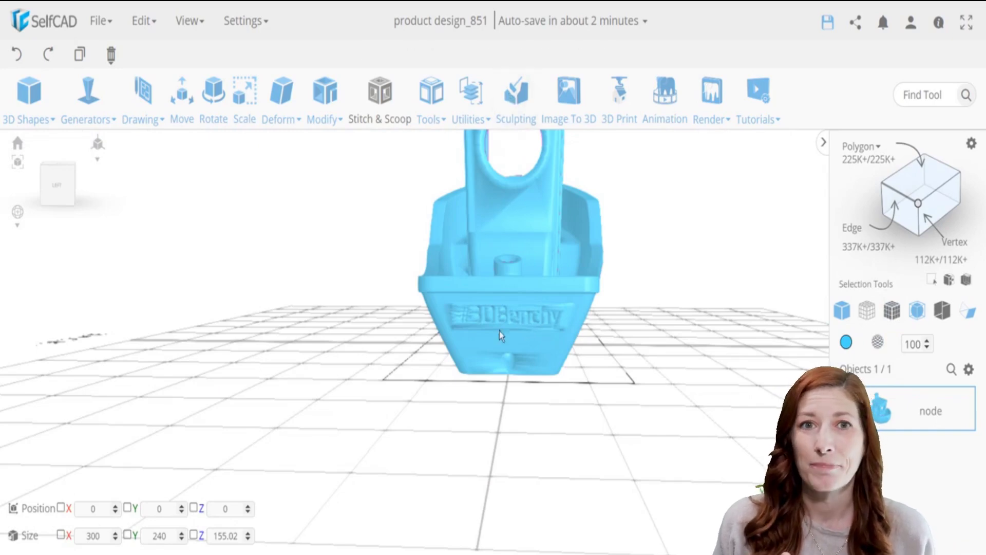
right_drag(499, 318, 480, 308)
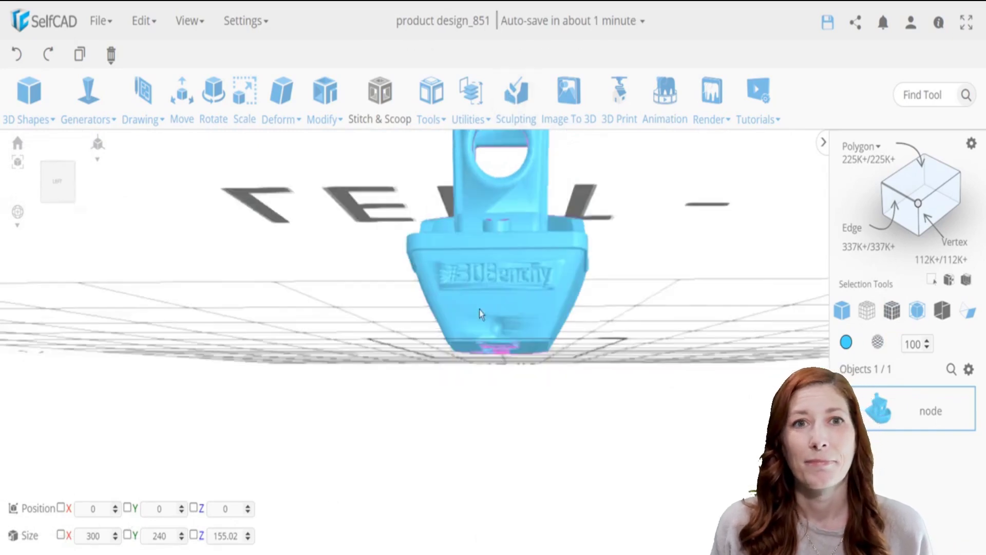
Step: Turn on polygon selection, select the flat face around the lettering on the boat's underside, and clear the selection
right_drag(503, 267, 441, 202)
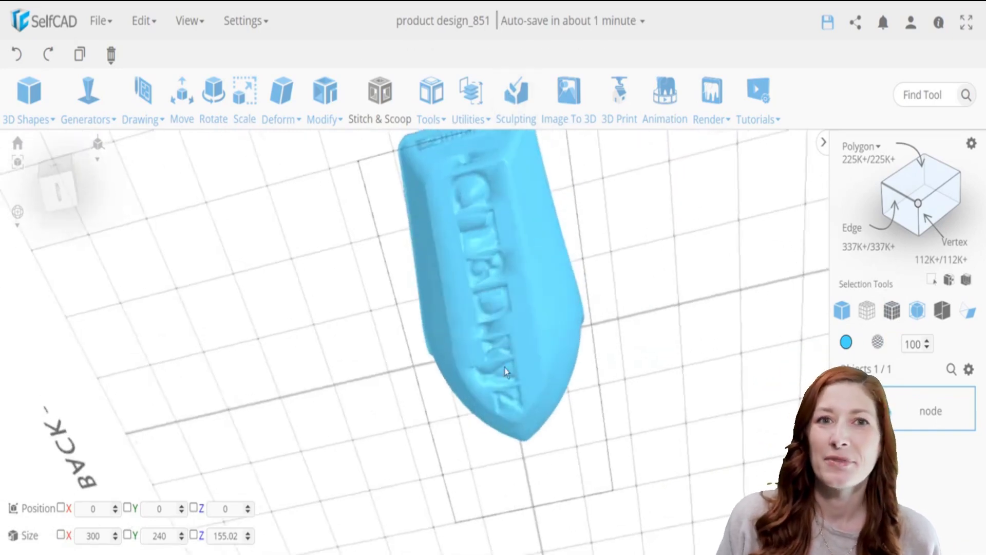
right_drag(493, 242, 385, 344)
click(917, 187)
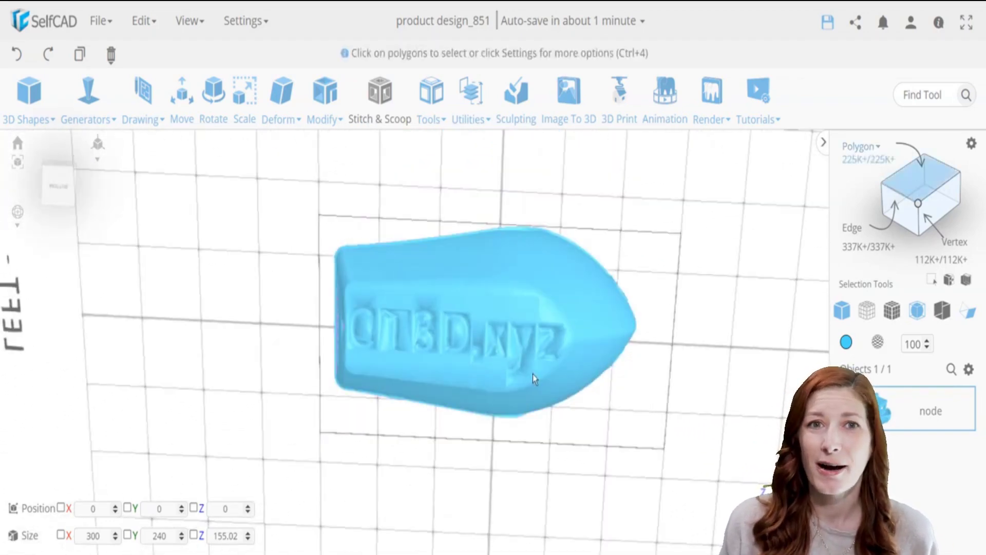
click(493, 299)
click(493, 300)
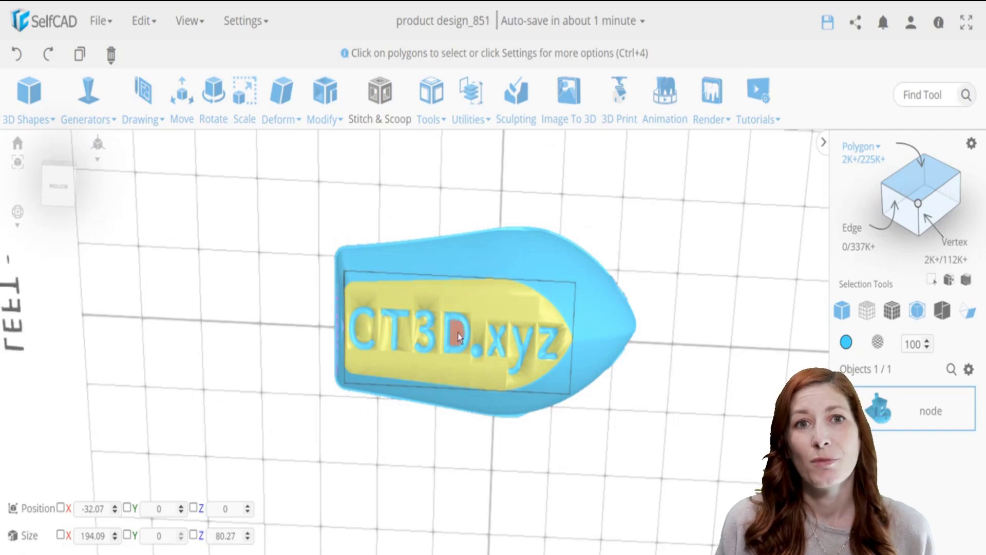
click(592, 450)
Step: Select the enclosed face inside the letter D and the recessed D face separately on the underside, clearing each selection
click(459, 335)
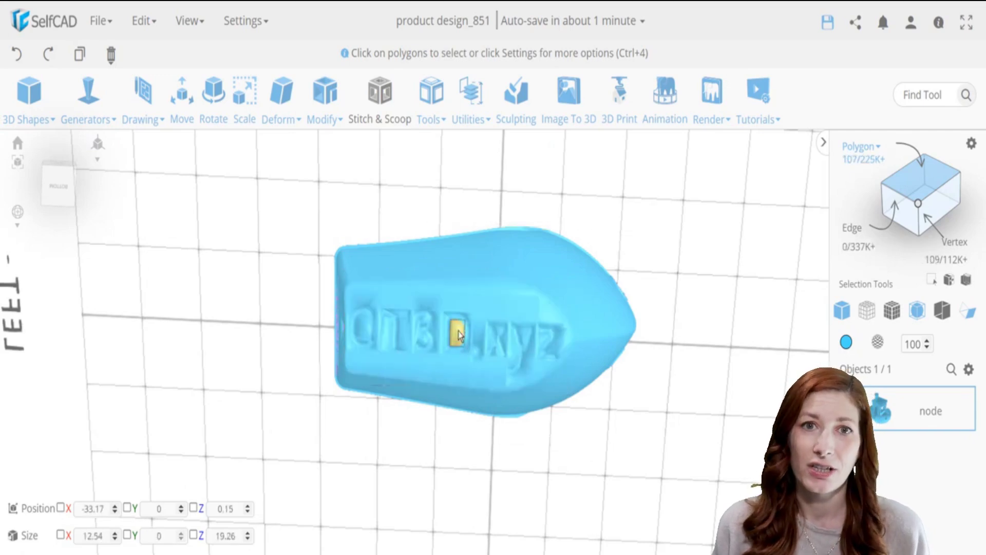
click(457, 333)
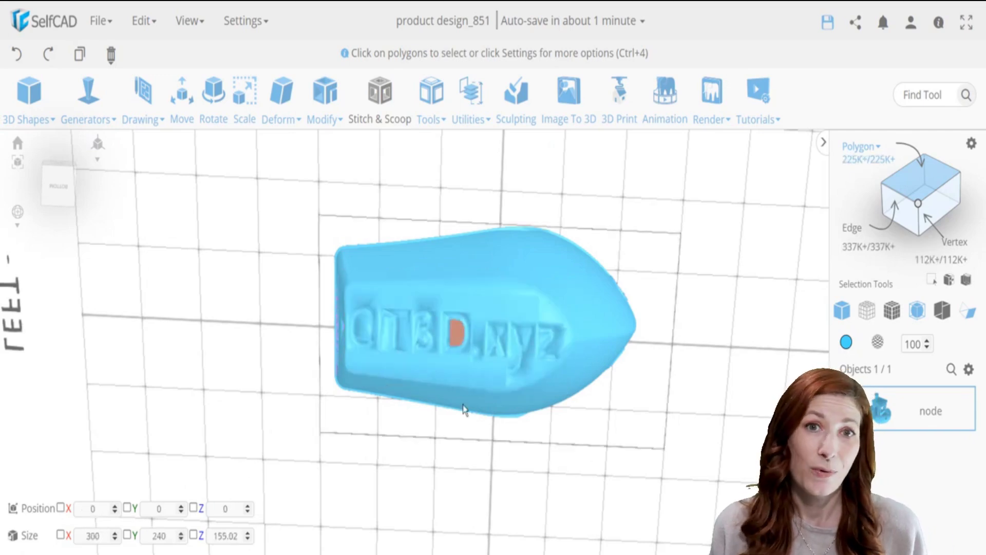
click(450, 334)
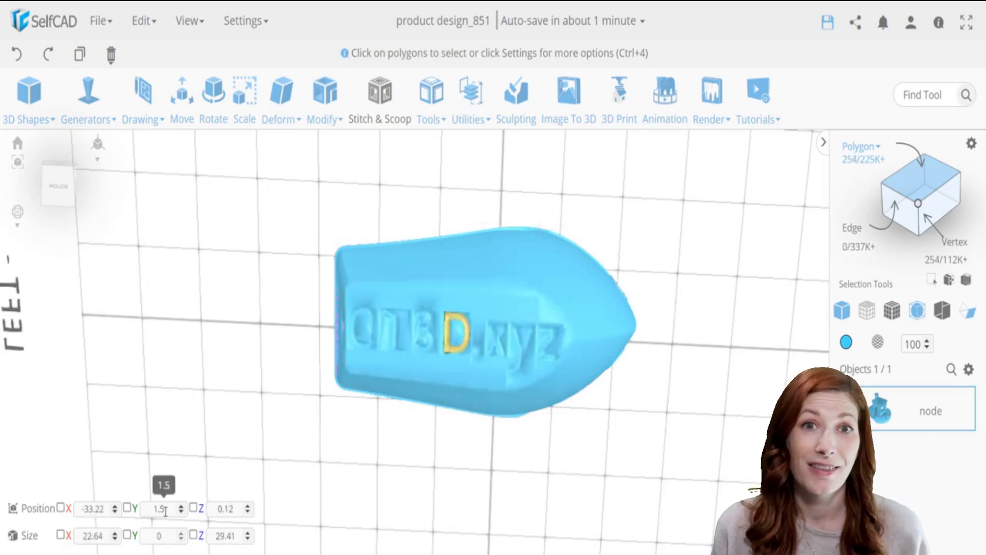
key(ctrl+a)
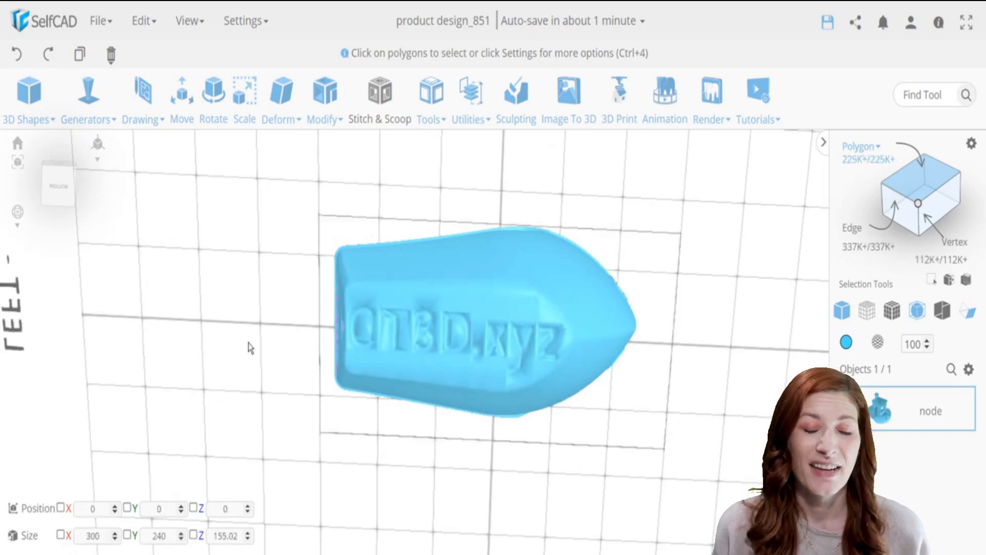
Step: Select the underside's letter faces together with the surrounding flat face and delete the selected region
click(362, 322)
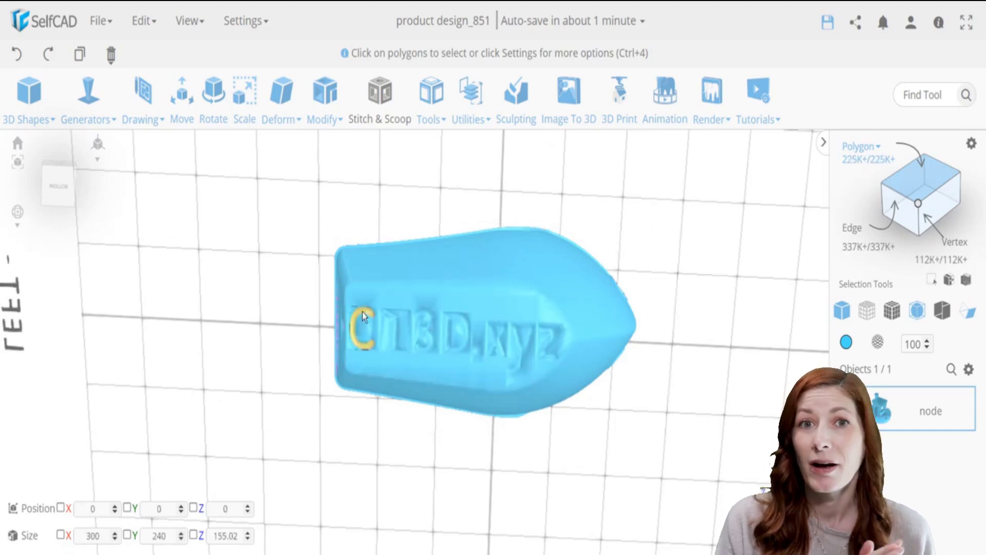
click(397, 302)
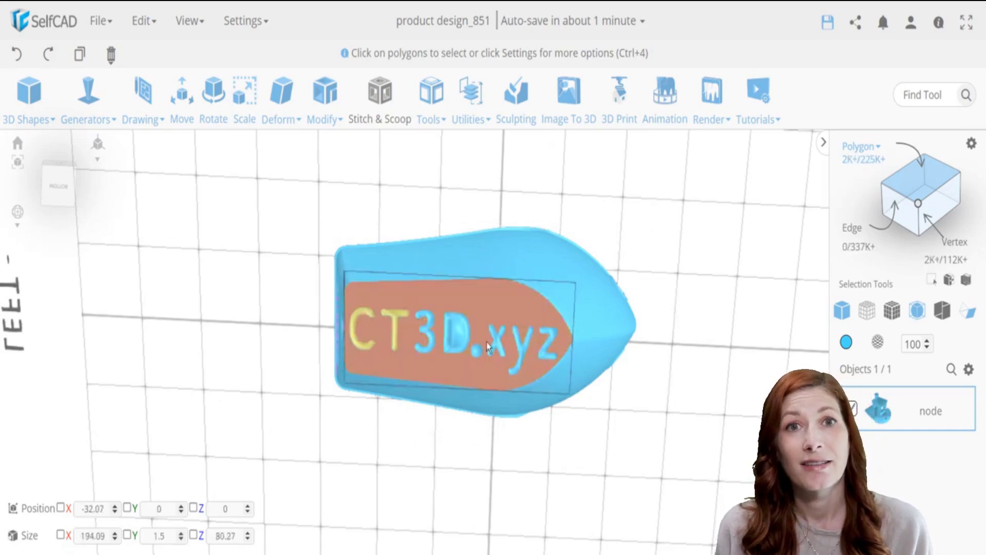
click(403, 311)
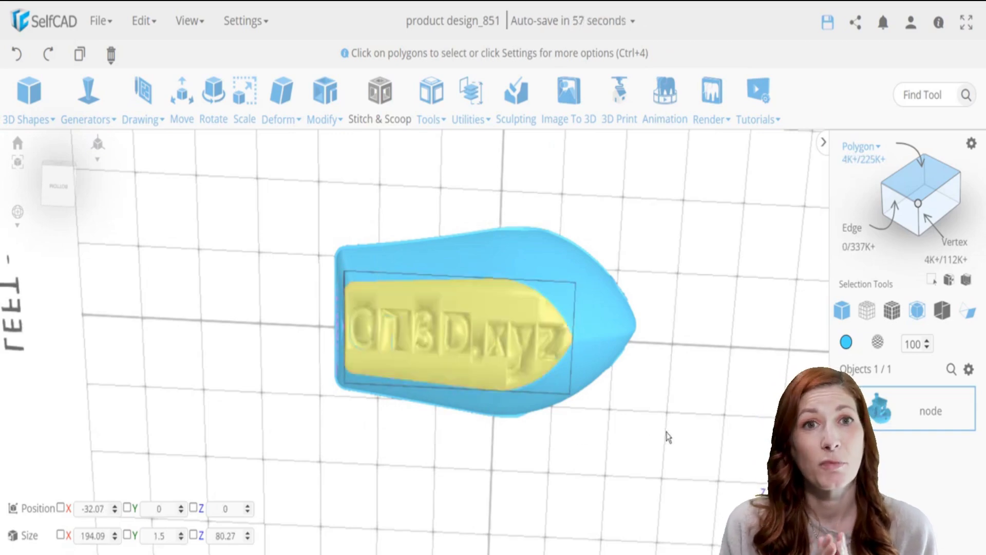
key(Delete)
click(519, 326)
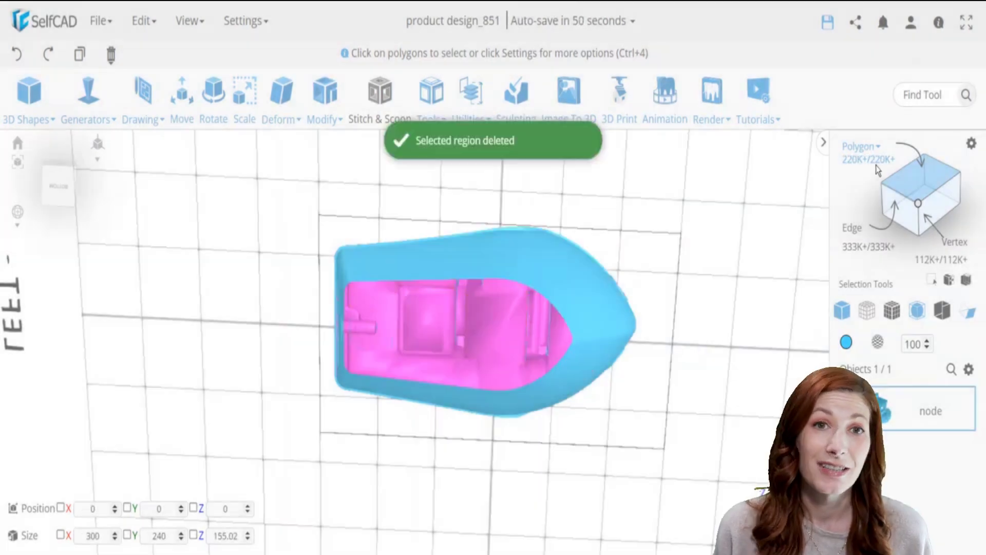
Step: Select all of the boat above the lettered bottom slice with an exact Cube Selection, setting Bottom to 2
right_drag(764, 246, 676, 353)
scroll(505, 362, up, 5)
right_drag(724, 405, 726, 408)
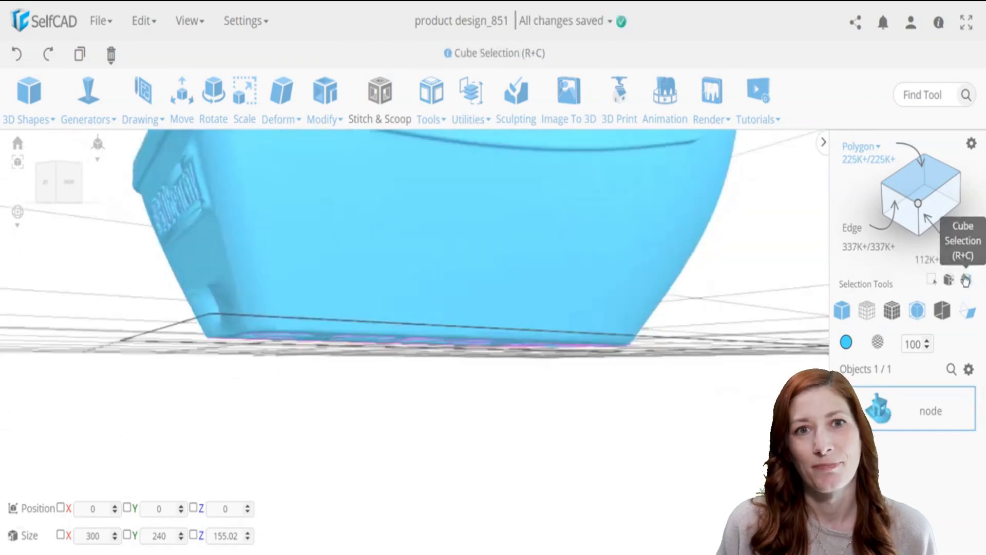
click(968, 282)
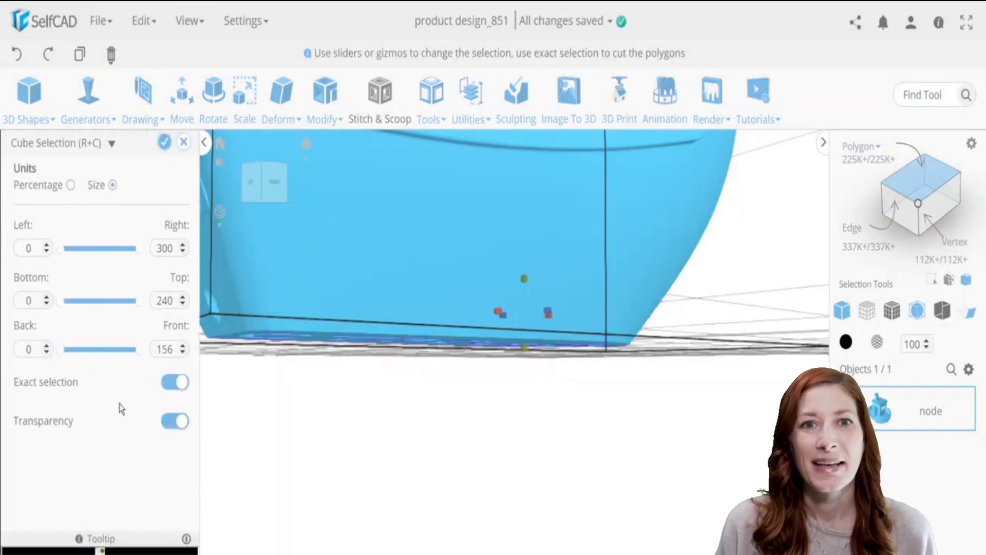
scroll(542, 396, down, 5)
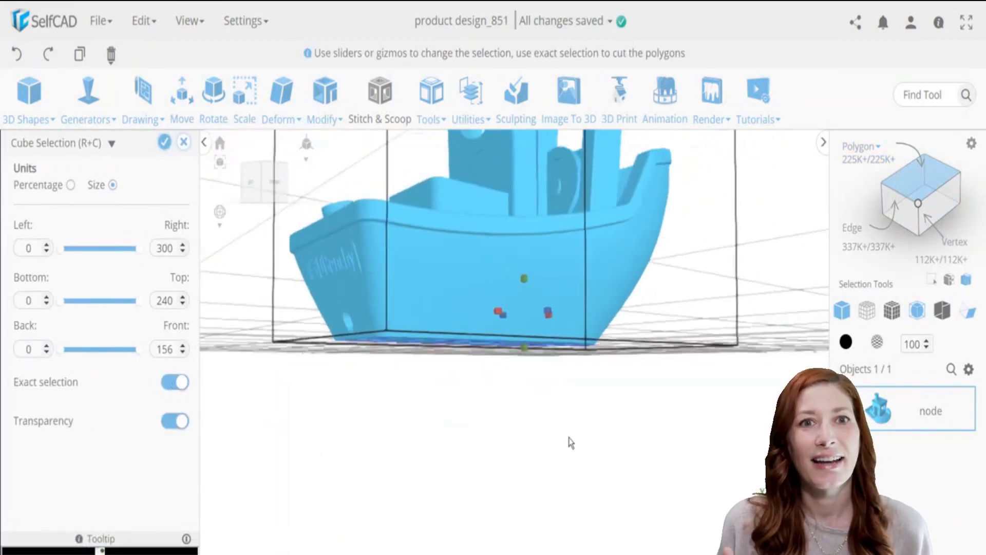
drag(568, 437, 661, 459)
scroll(525, 450, up, 8)
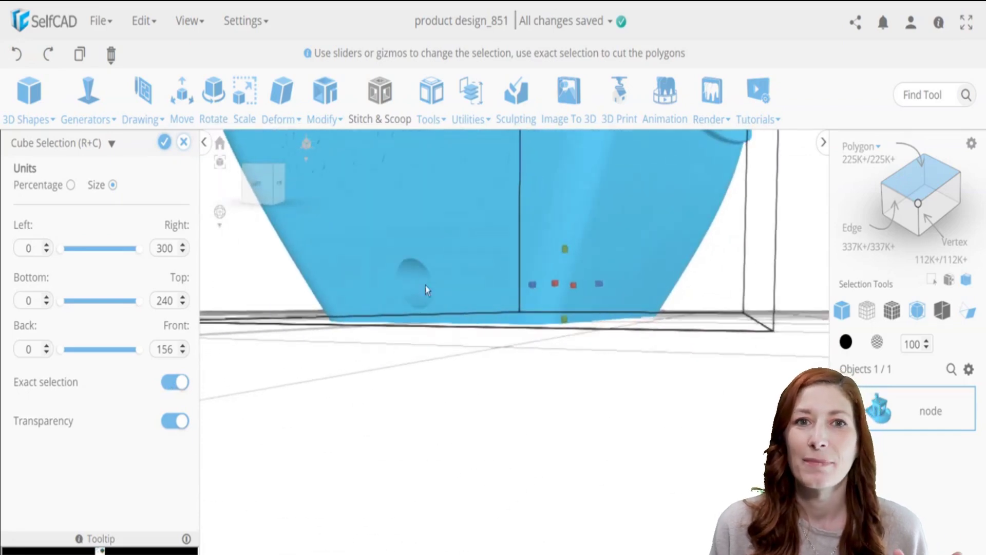
drag(406, 291, 565, 469)
right_drag(511, 429, 544, 423)
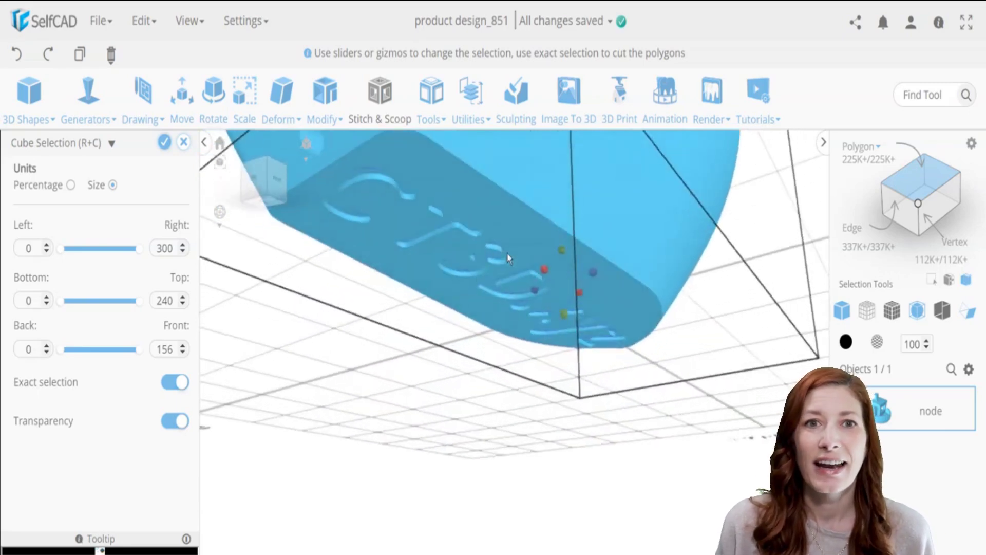
right_drag(507, 258, 532, 434)
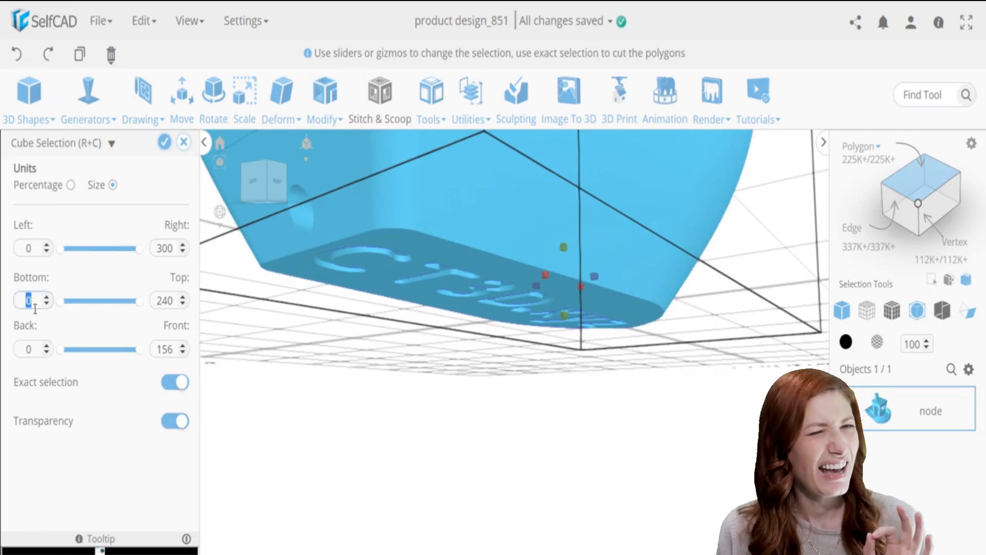
key(Return)
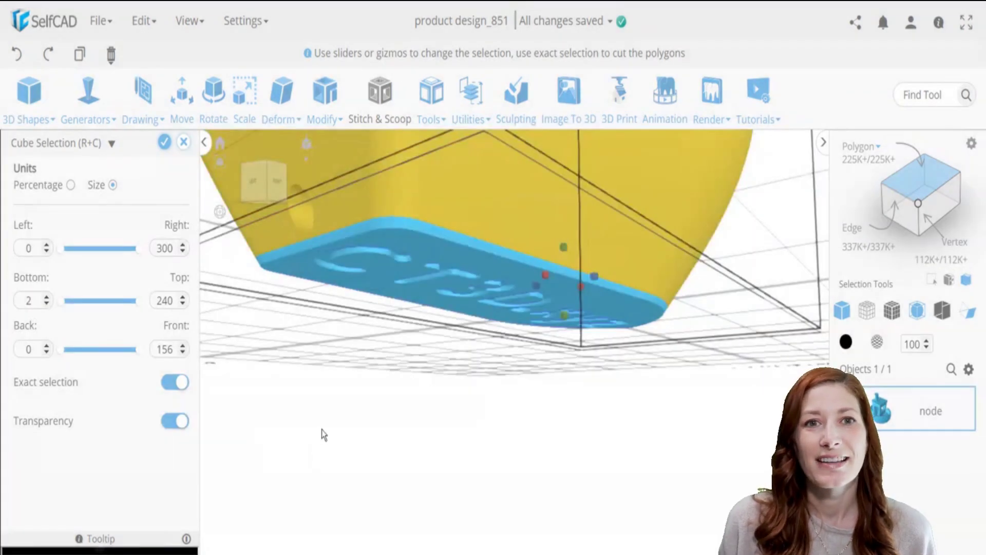
right_drag(321, 429, 178, 402)
click(165, 143)
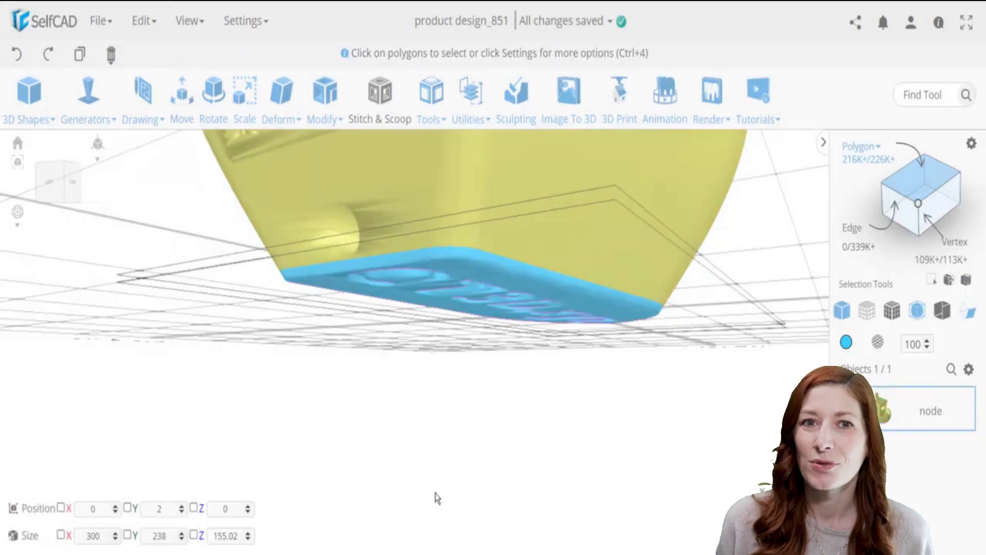
Step: Split the selected upper part of the boat into a separate object and hide it
click(486, 89)
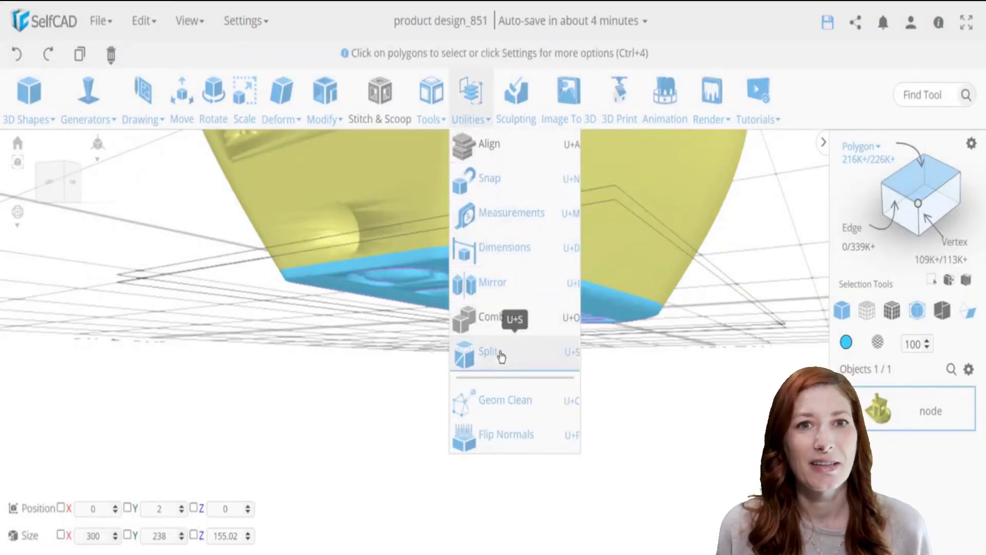
click(501, 355)
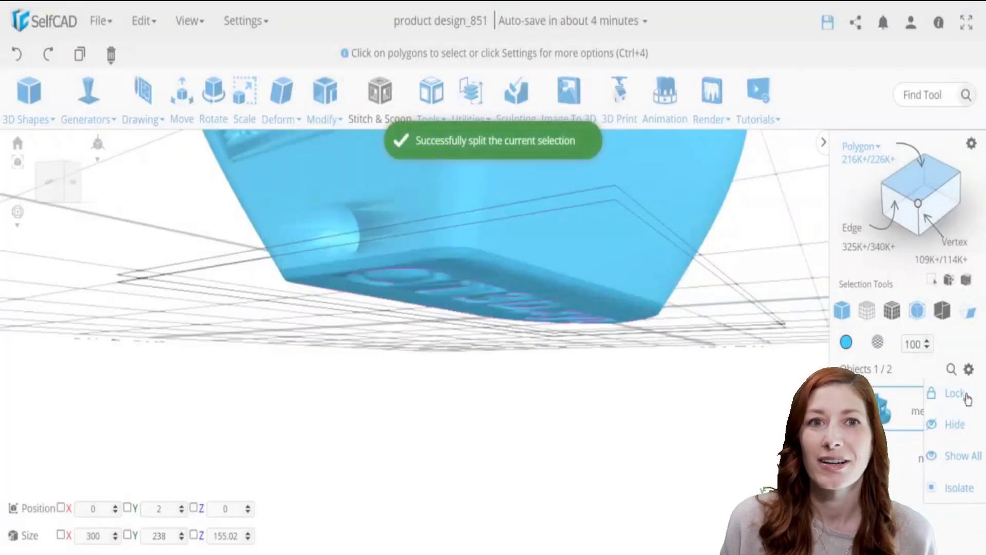
click(957, 425)
scroll(522, 424, up, 3)
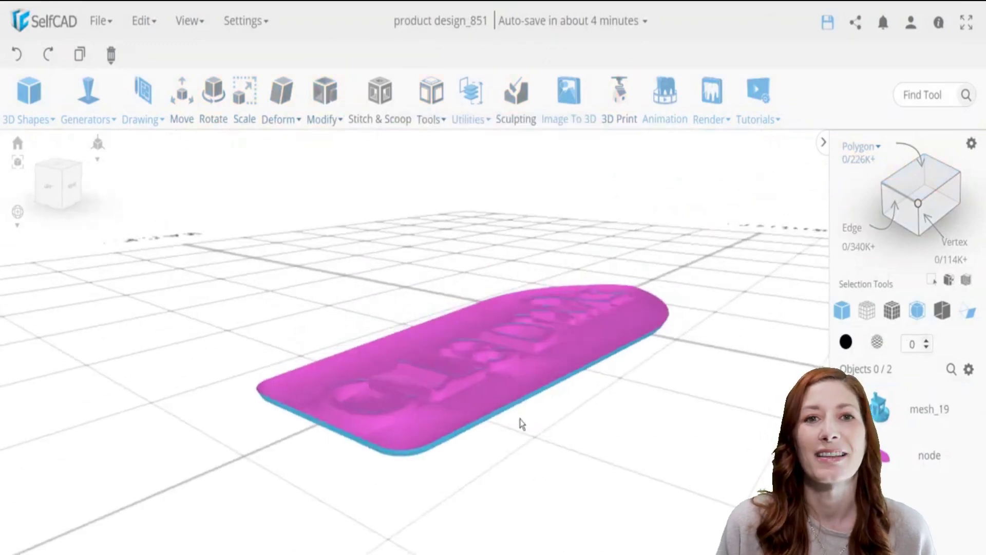
Step: Delete the flat face and all the CT3D.xyz lettering from the bottom slice, keeping only its outer rim
drag(521, 424, 517, 360)
click(510, 257)
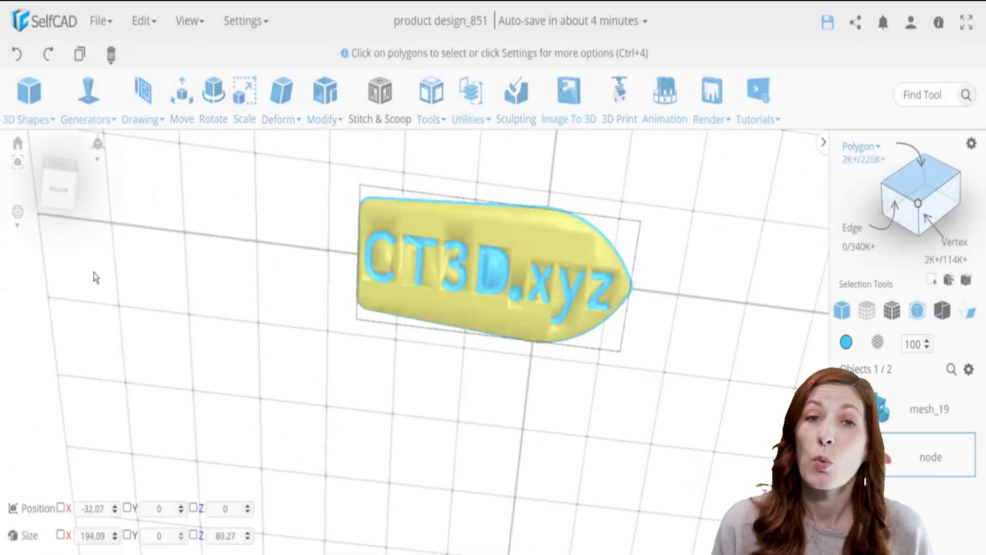
click(867, 310)
drag(611, 389, 307, 275)
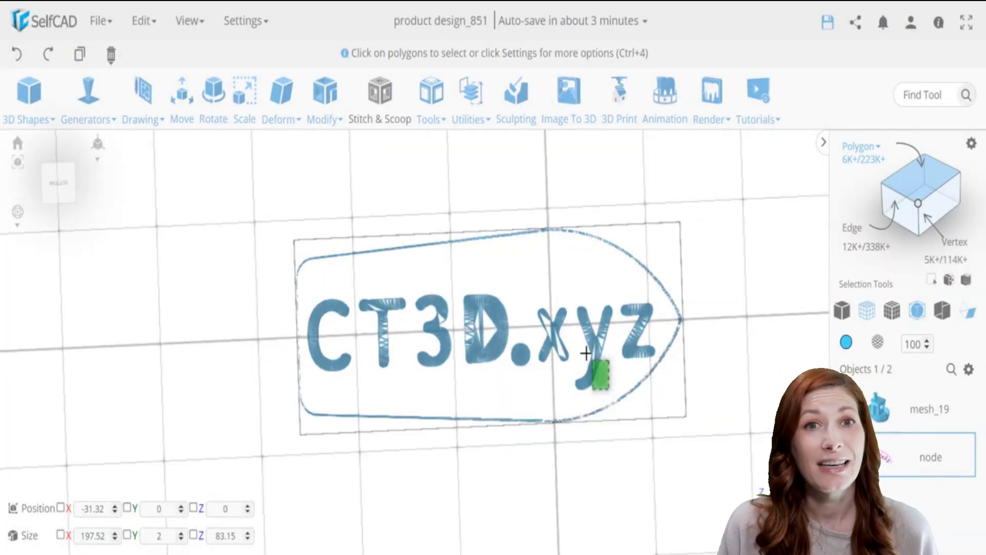
drag(646, 366, 601, 293)
key(Delete)
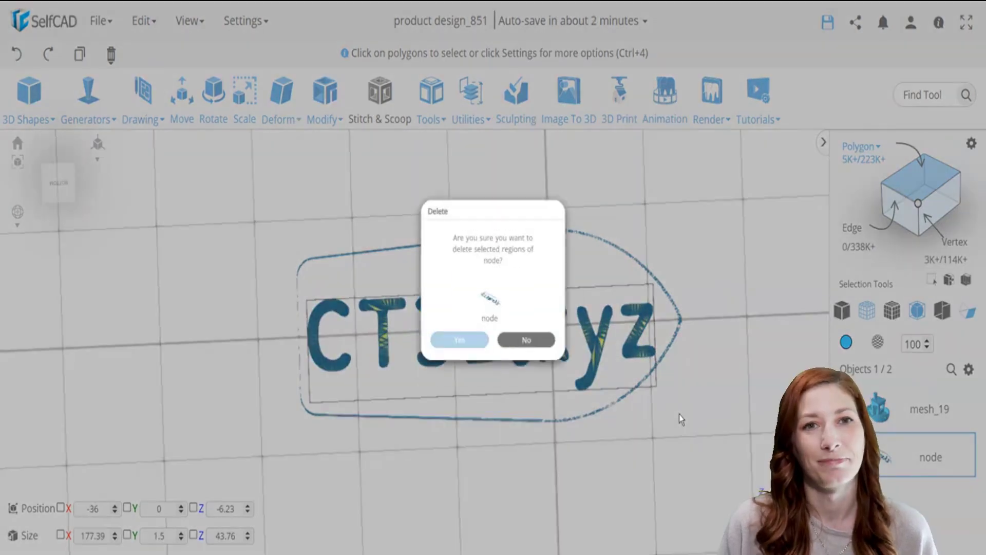
key(Return)
Step: Select the upper boat together with the bottom rim and combine them into one object
right_drag(678, 419, 671, 360)
click(849, 409)
ctrl+click(869, 409)
click(470, 95)
click(511, 293)
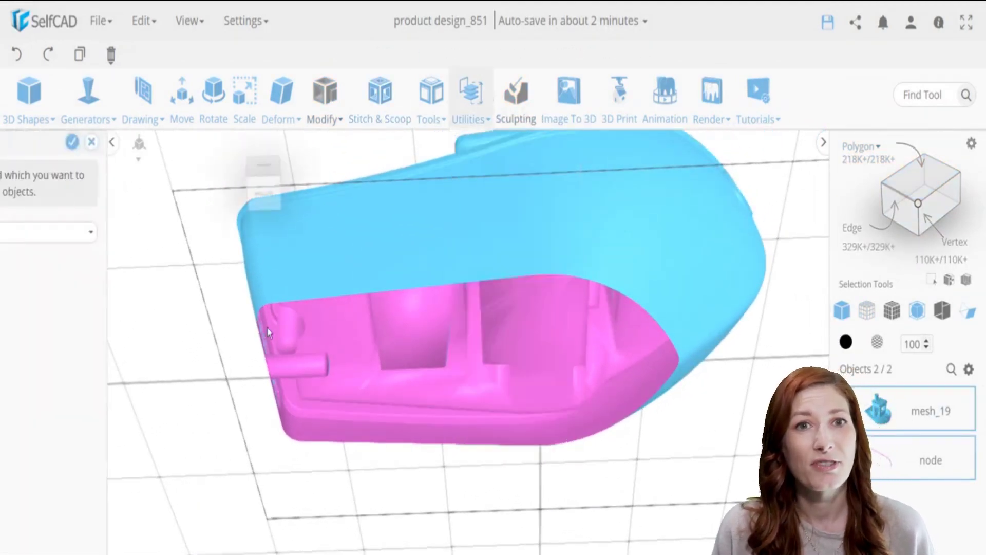
click(101, 234)
click(73, 275)
click(165, 143)
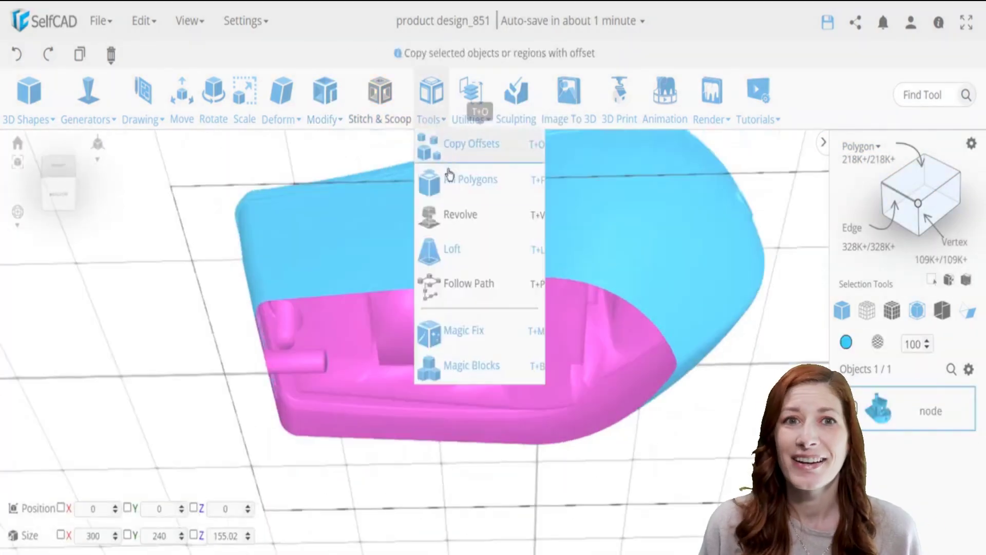
Step: Close the open underside of the combined boat with Fill Polygons
key(t)
key(f)
click(164, 143)
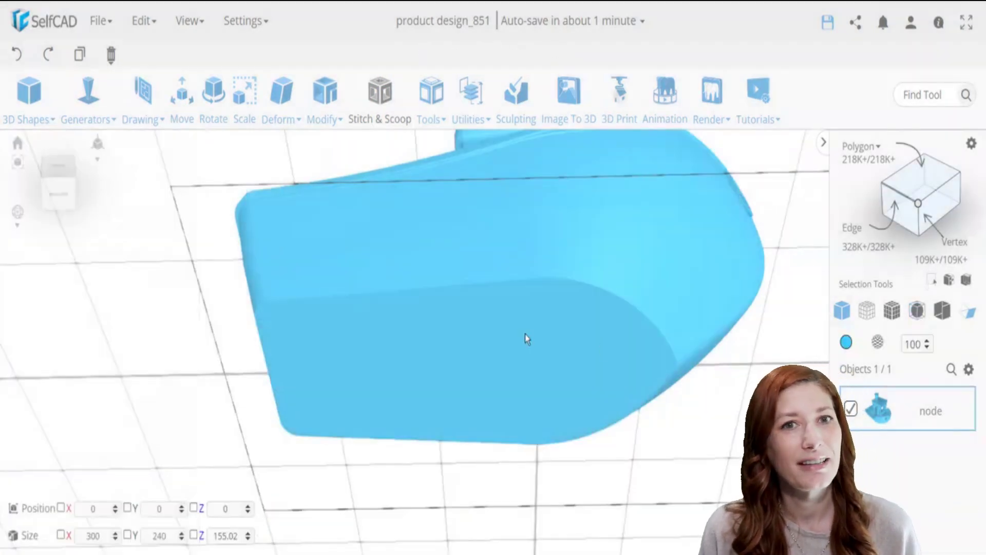
Step: Check the filled underside by selecting its face in polygon selection mode and clearing the selection
scroll(526, 335, up, 1)
click(928, 181)
click(574, 373)
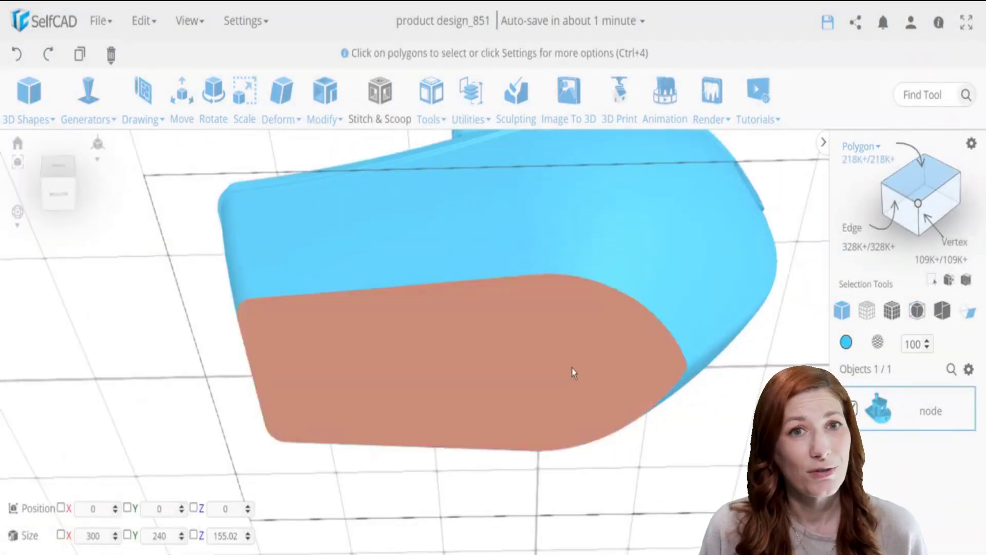
click(574, 373)
click(116, 318)
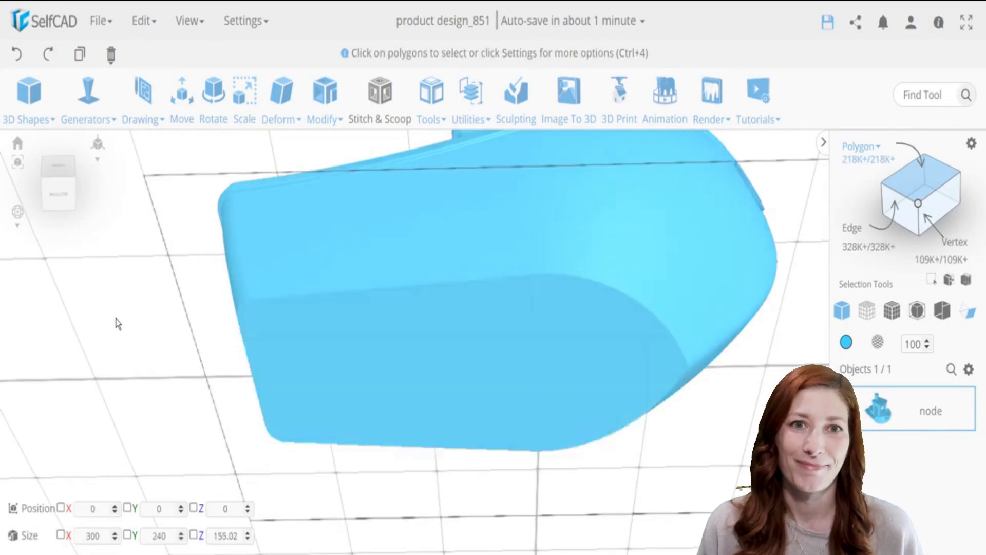
Step: Start Cut With Plane on the boat and draw a custom plane through three points on the stern's flat face
right_drag(116, 319, 392, 397)
scroll(385, 404, down, 5)
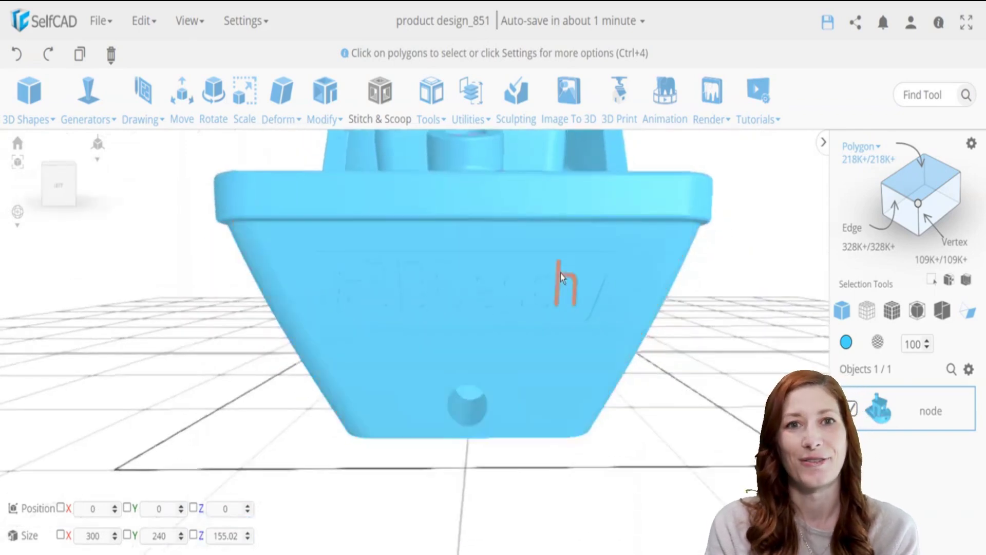
click(325, 100)
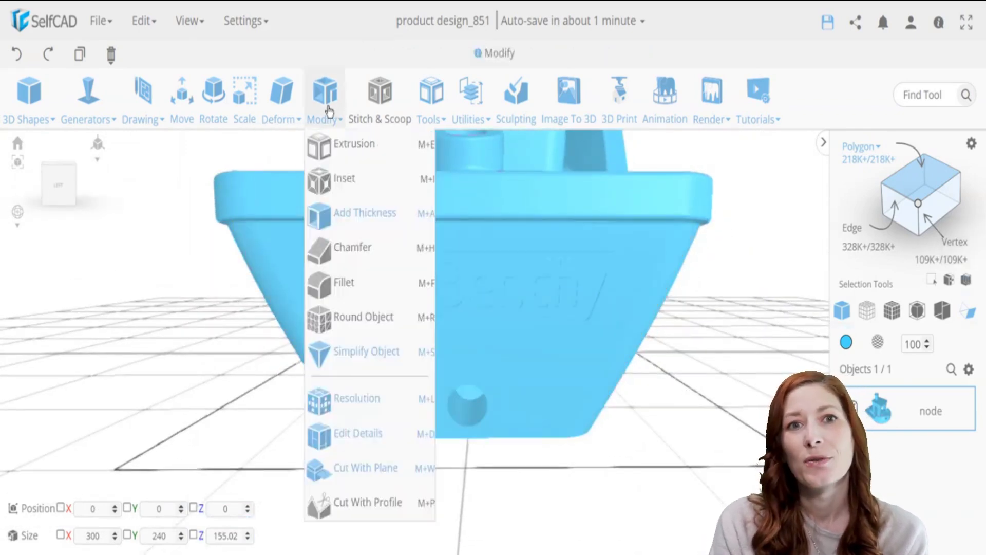
click(386, 477)
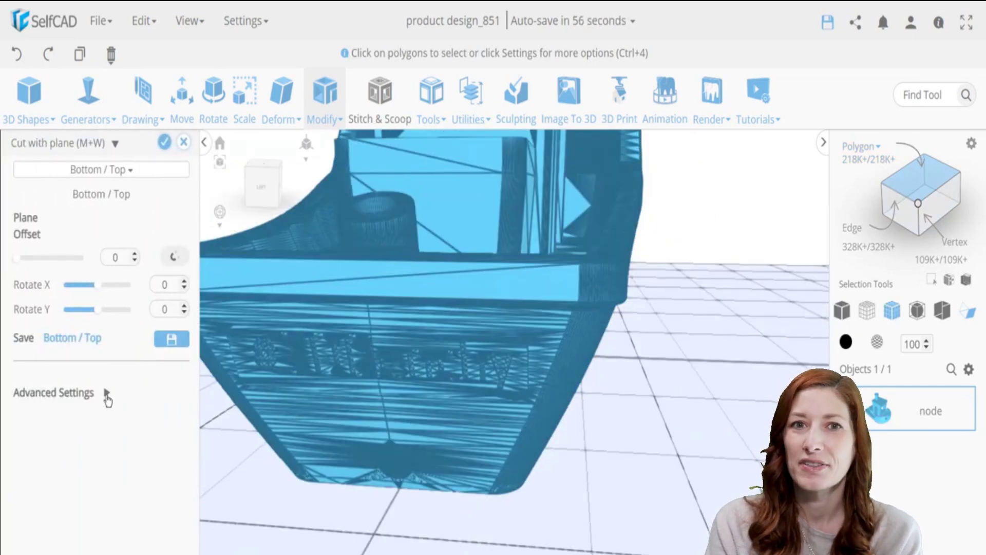
click(106, 395)
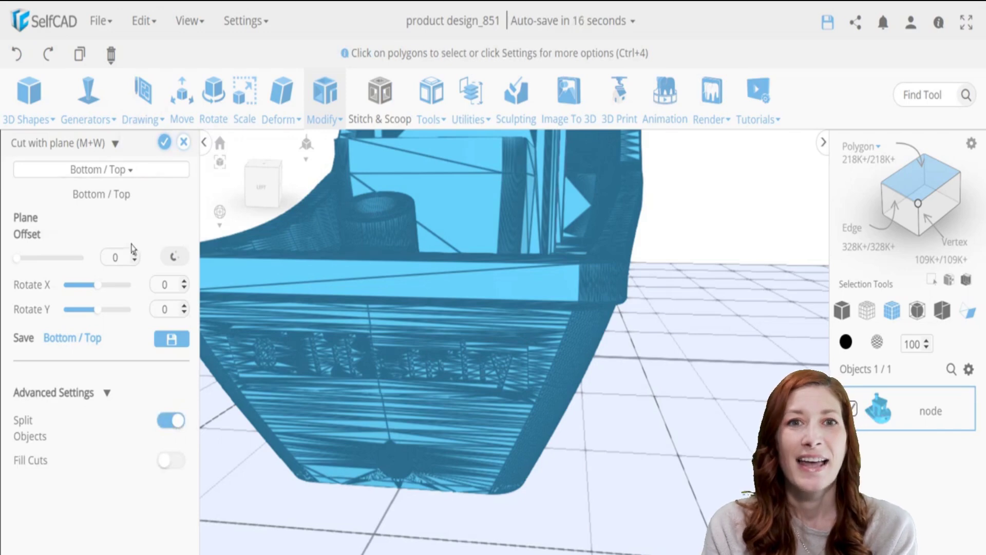
click(113, 170)
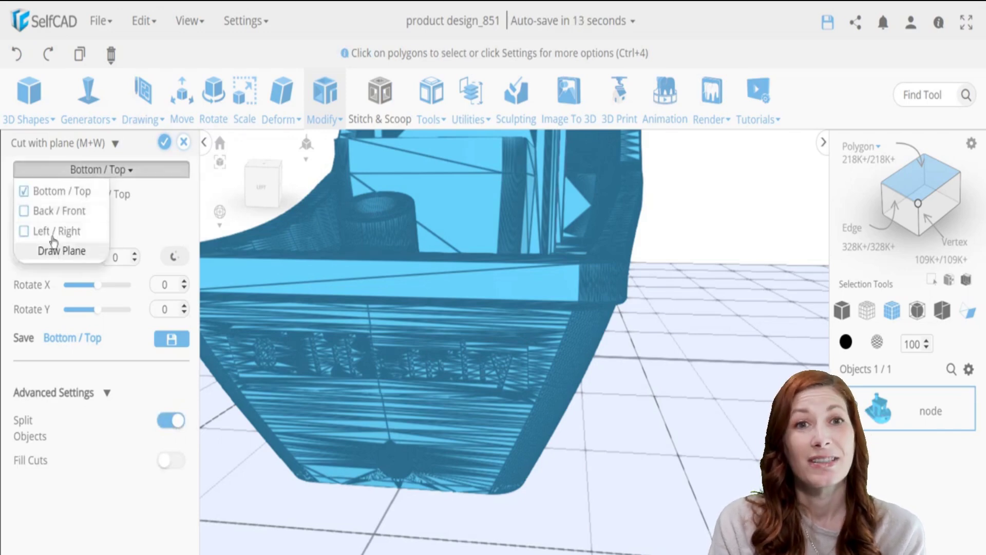
click(23, 191)
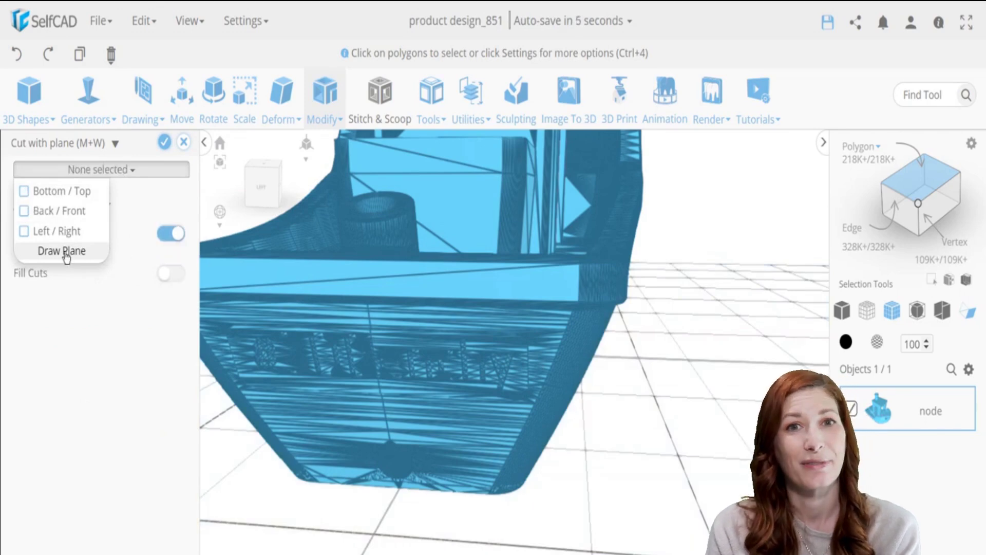
click(61, 251)
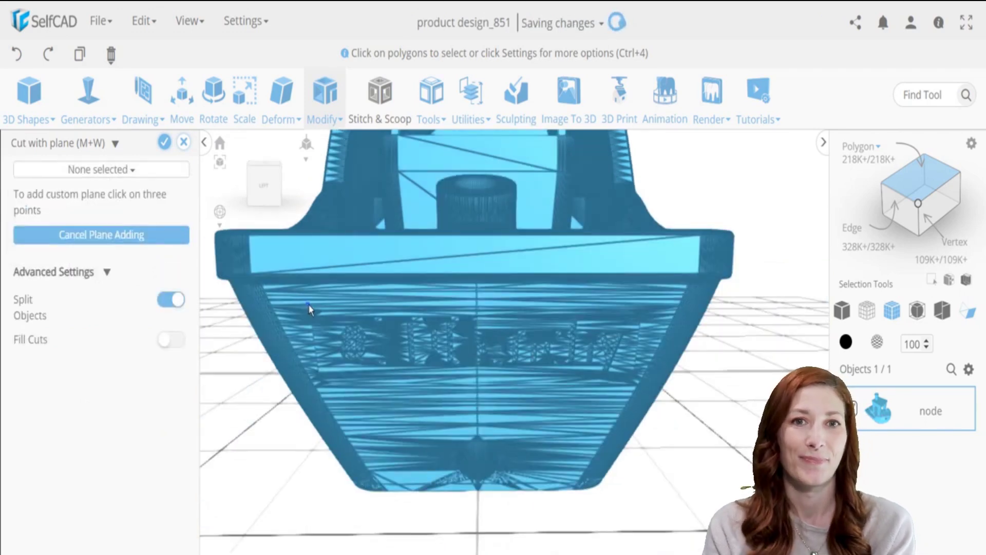
click(636, 383)
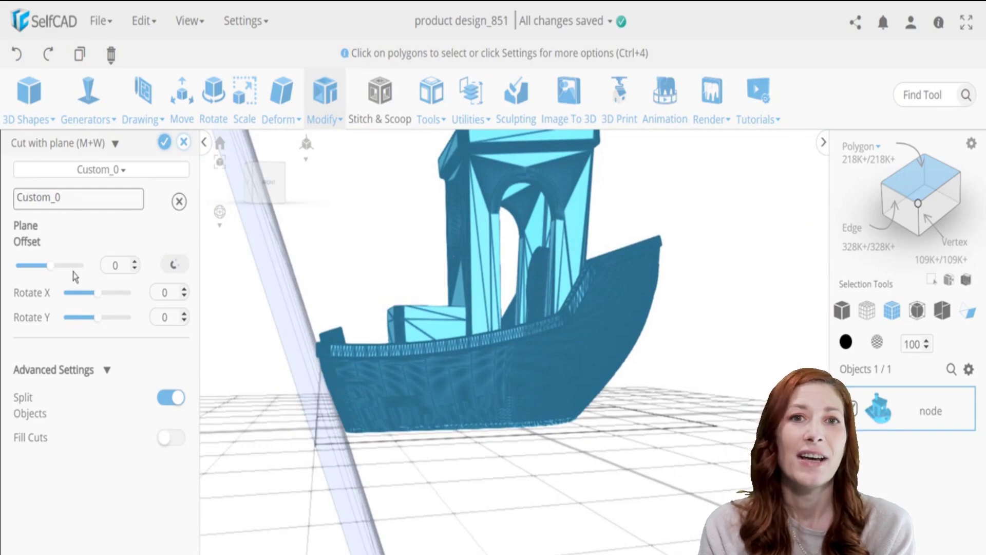
Step: Offset the custom plane by 2 and apply the cut with Split Objects on to separate the stern slice
click(136, 263)
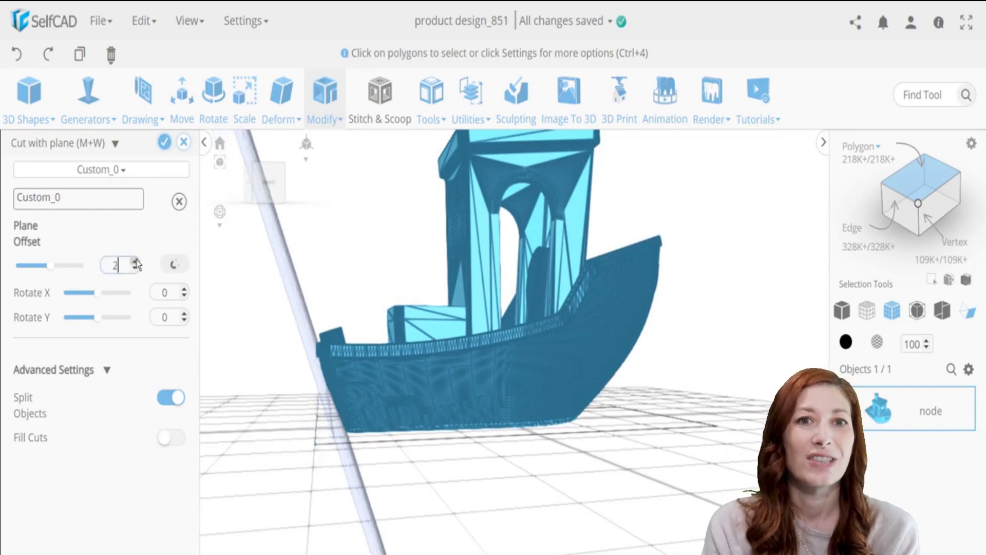
scroll(420, 443, up, 10)
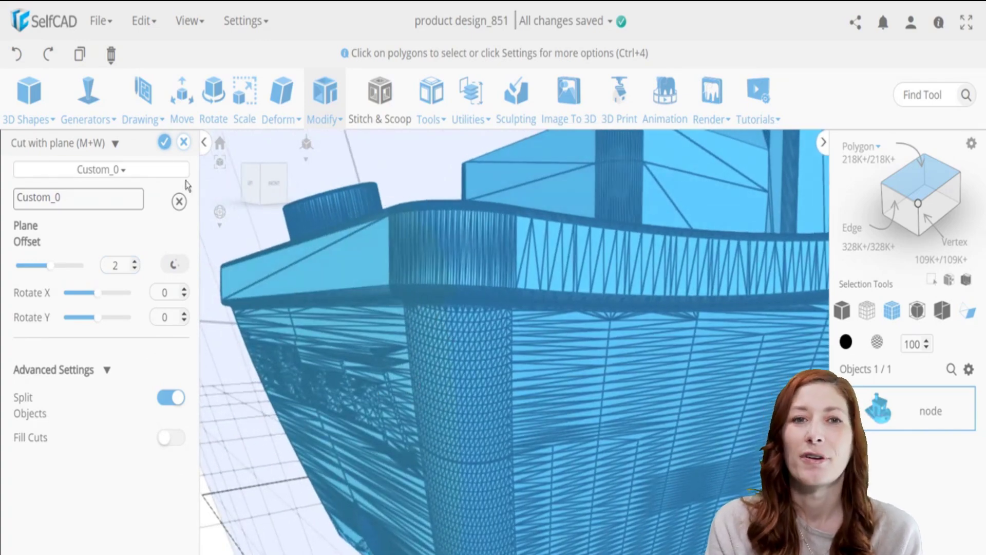
click(163, 143)
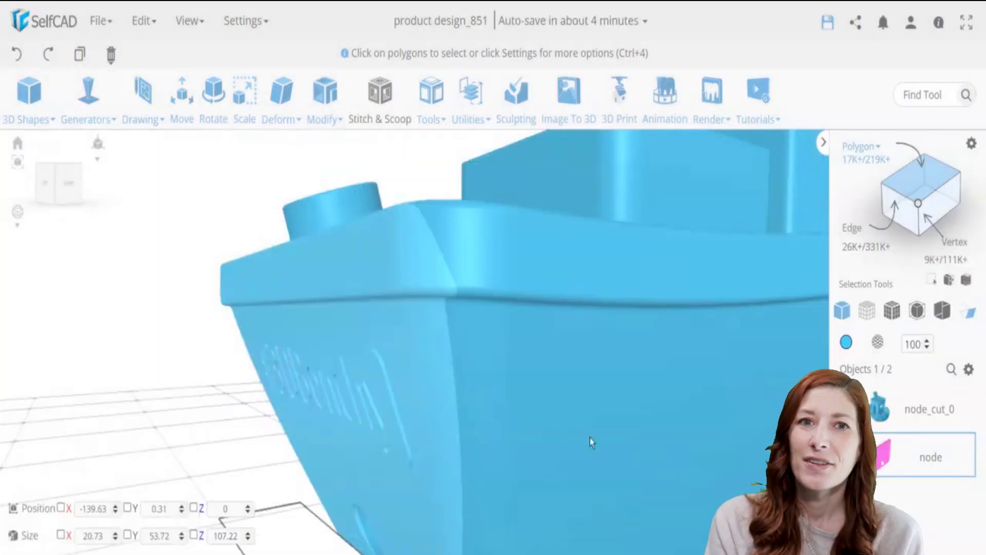
Step: Isolate the cut-off stern slice so that only this piece is shown, facing its lettered side
click(969, 369)
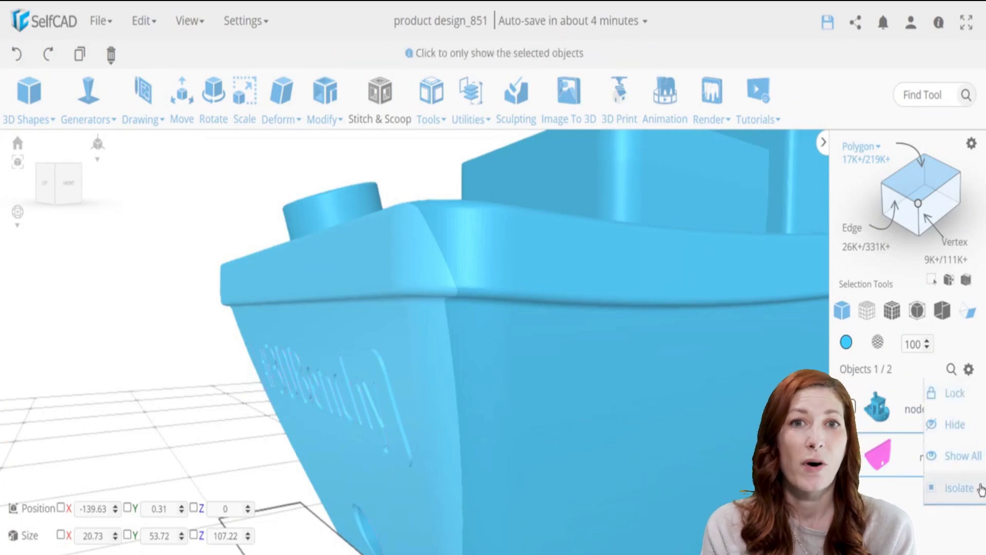
click(982, 493)
drag(641, 486, 666, 445)
scroll(628, 434, down, 5)
drag(393, 378, 349, 369)
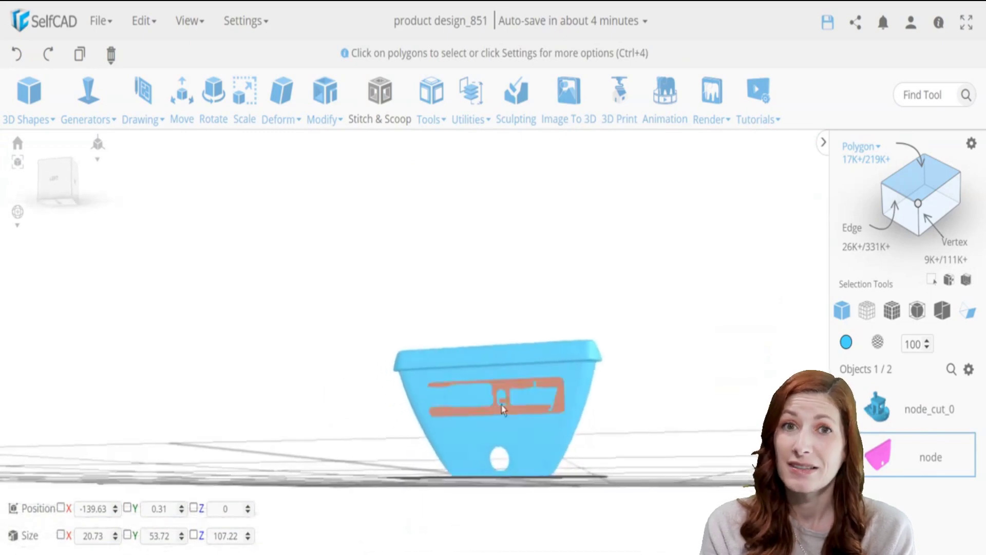
Step: Select the flat background face around the stern lettering by polygon selection and delete it
click(559, 386)
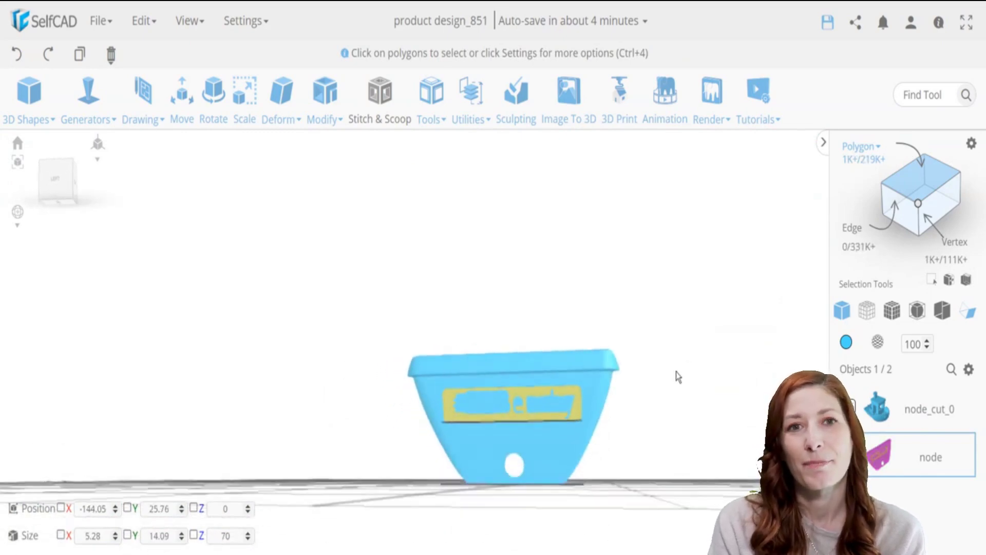
scroll(625, 424, up, 2)
click(969, 145)
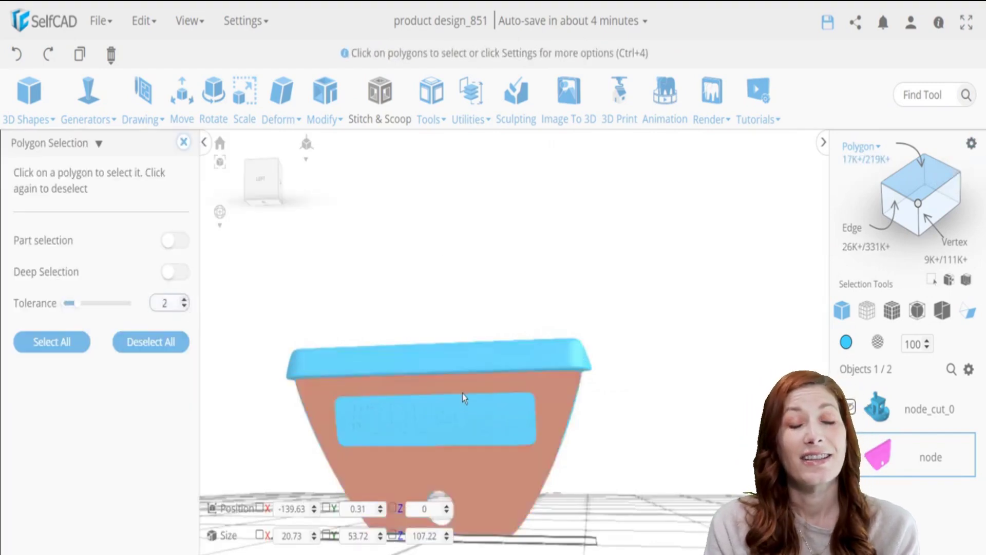
click(464, 403)
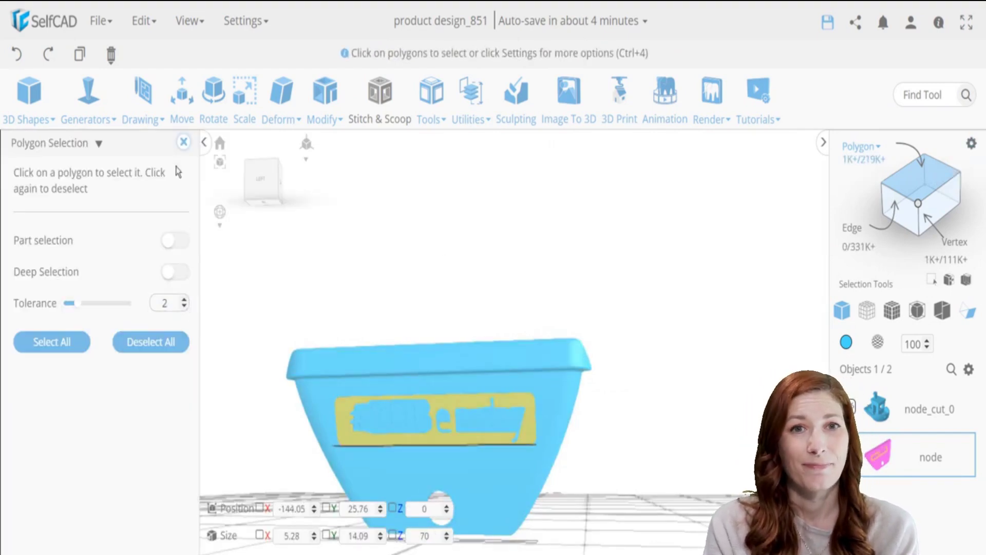
click(183, 142)
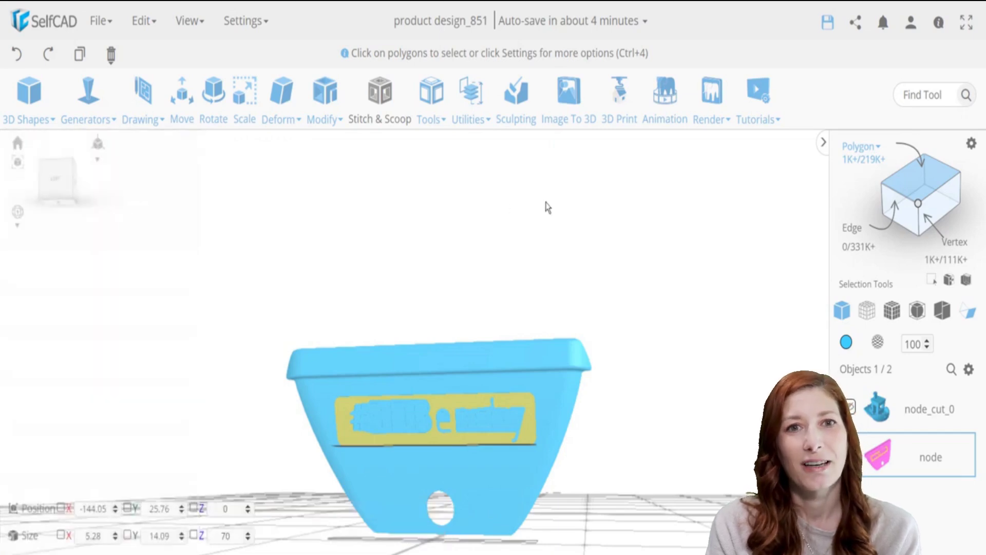
key(Delete)
Step: Show the stern slice as a wireframe, box-select all the remaining stern lettering and delete it
click(867, 310)
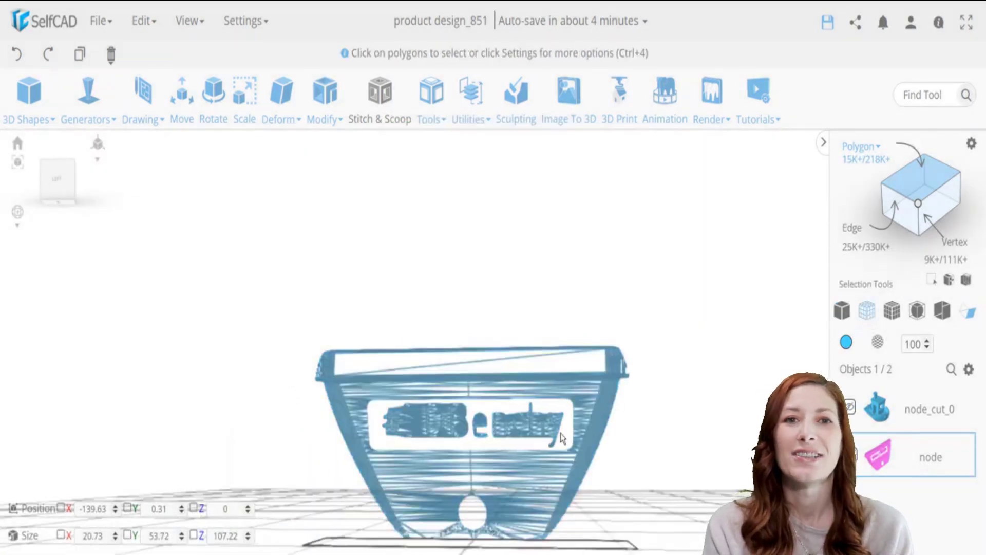
scroll(594, 345, up, 5)
drag(594, 346, 166, 248)
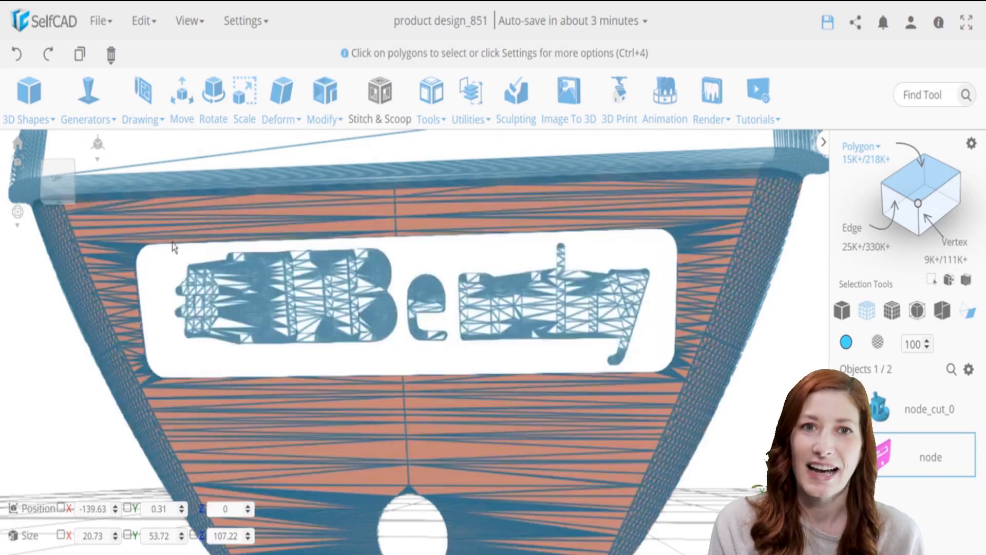
key(Delete)
click(513, 315)
Step: Select the boat body together with the stern slice and combine them into one object
scroll(455, 411, down, 8)
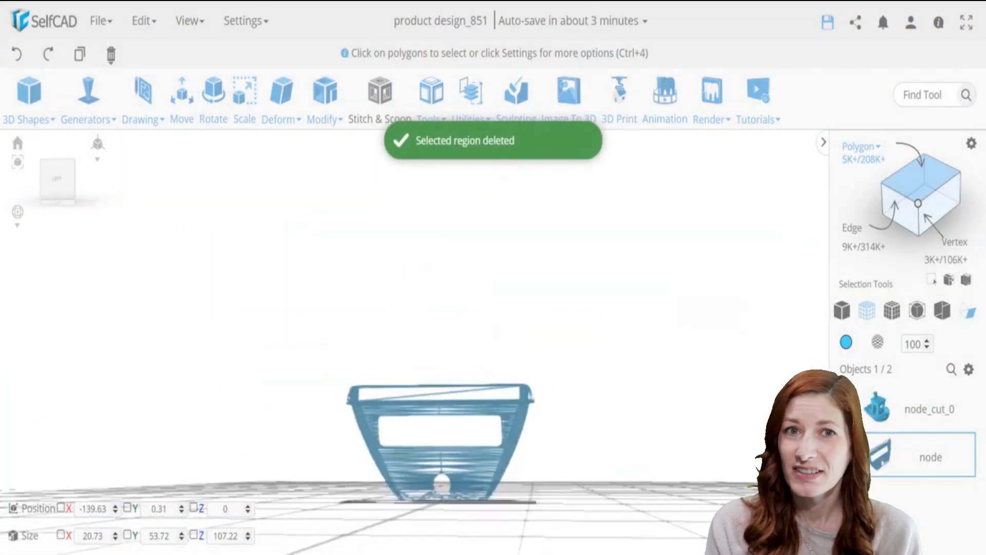
click(851, 410)
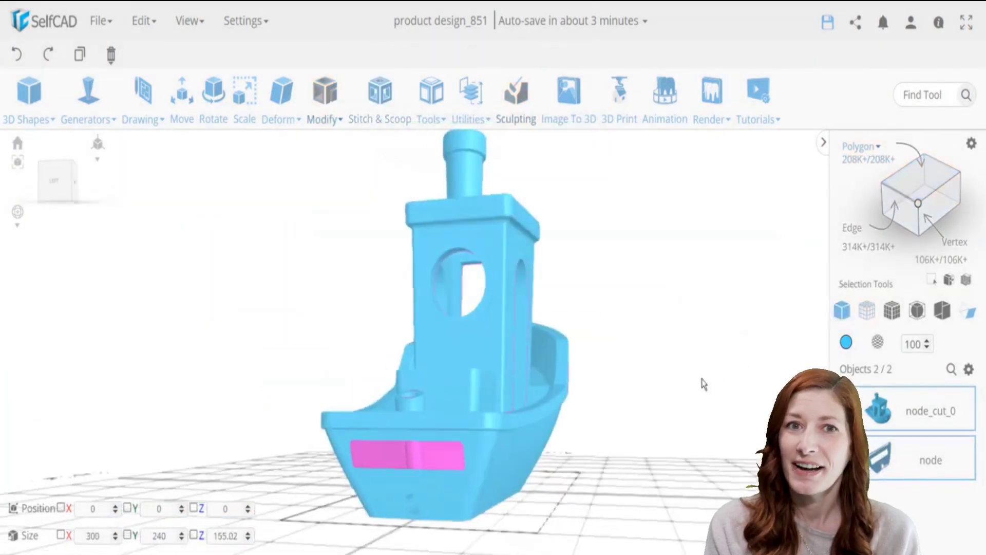
click(472, 119)
click(528, 303)
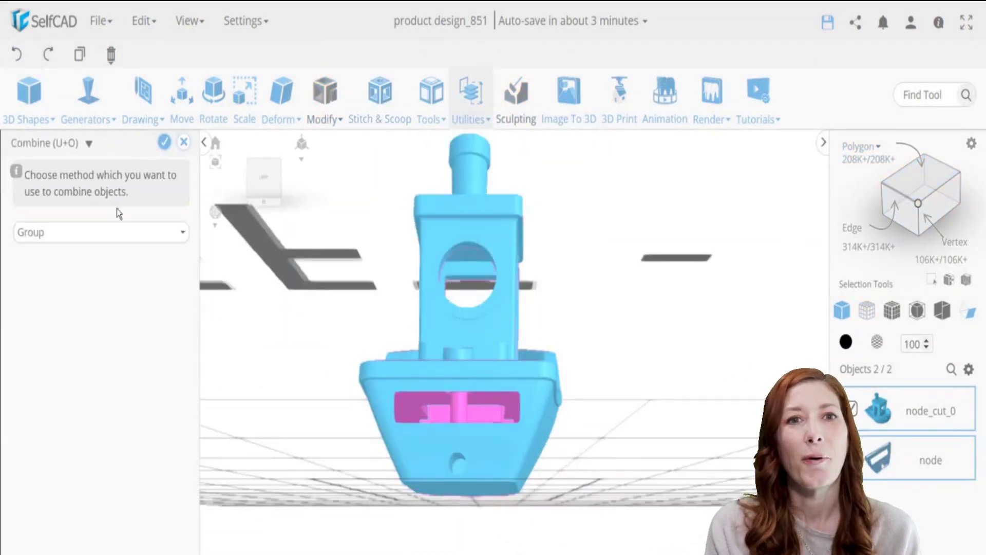
click(149, 232)
click(149, 257)
click(164, 142)
Step: Close the rectangular opening in the combined boat's stern with Fill Polygons and inspect the result
click(432, 95)
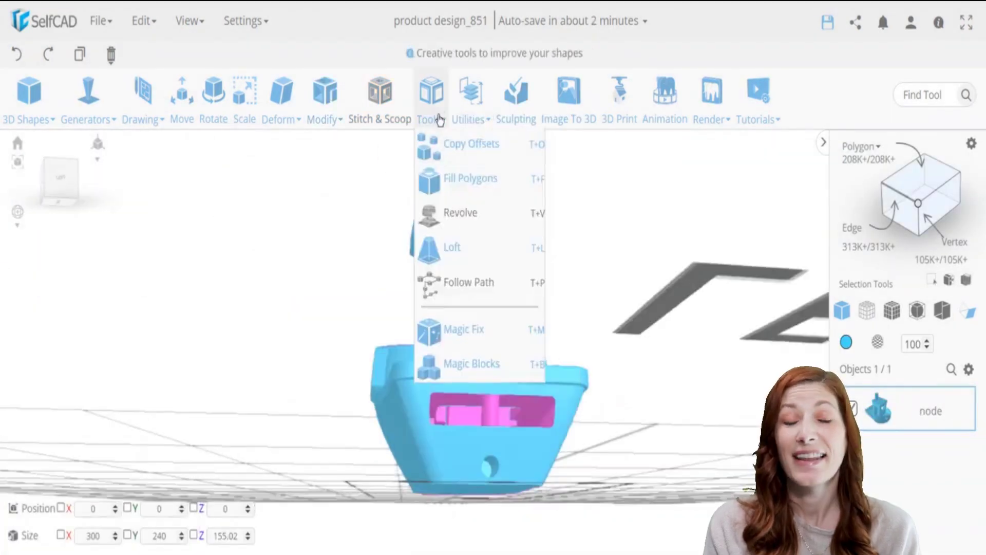
click(455, 174)
click(165, 142)
right_drag(628, 344, 760, 461)
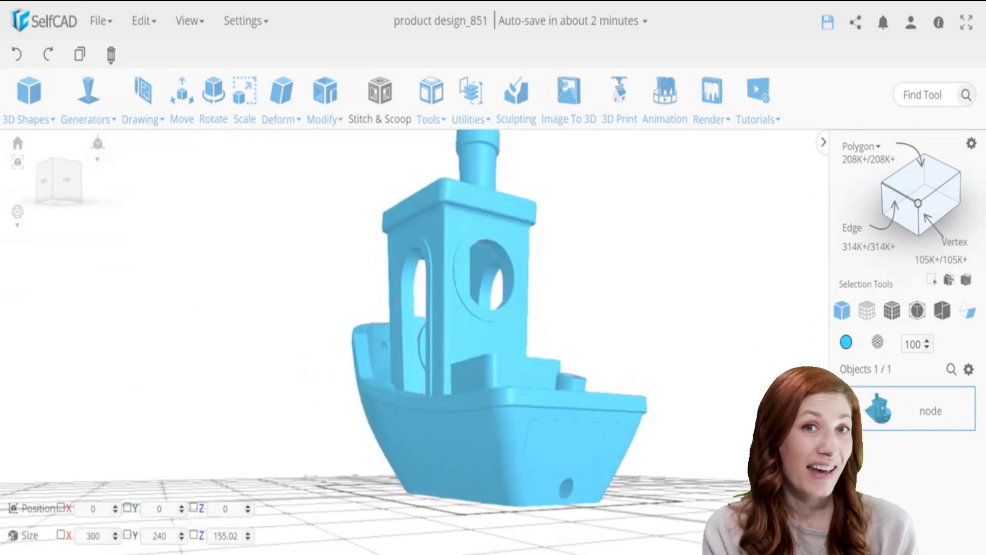
Step: Generate the 3D text "SelfCAD" in the Gentilis font with size 32 and depth 10
click(87, 95)
click(123, 282)
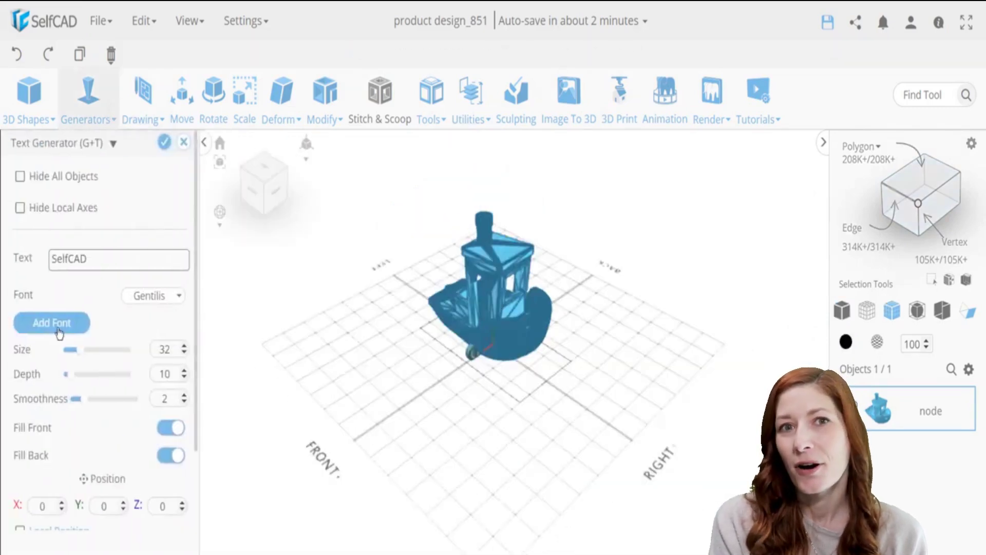
click(164, 143)
Step: Start Snap for the SelfCAD text with Magnet on and set a manual origin point on the side of the letter C
click(471, 100)
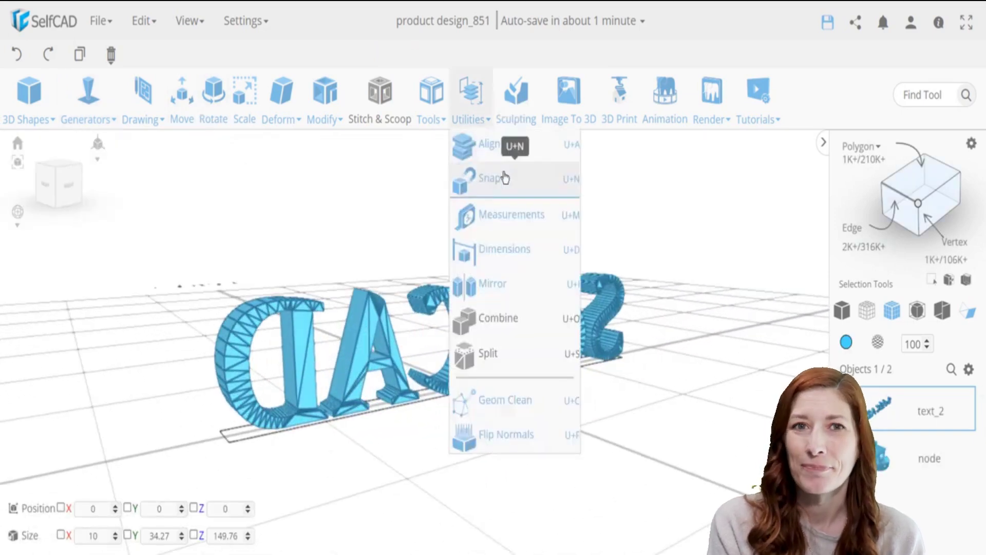
click(504, 177)
click(106, 295)
click(179, 333)
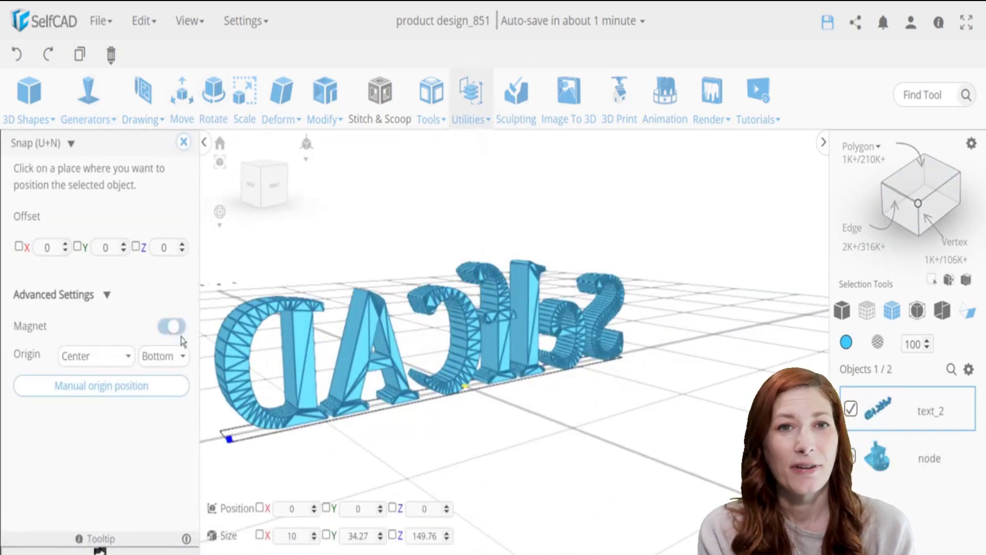
click(126, 389)
scroll(483, 358, up, 3)
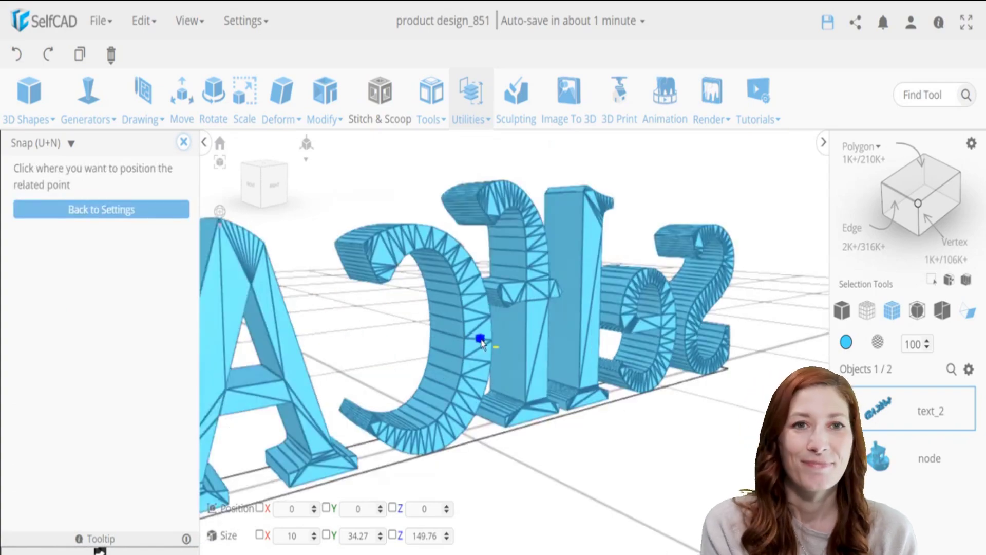
click(480, 341)
scroll(483, 340, up, 3)
click(101, 386)
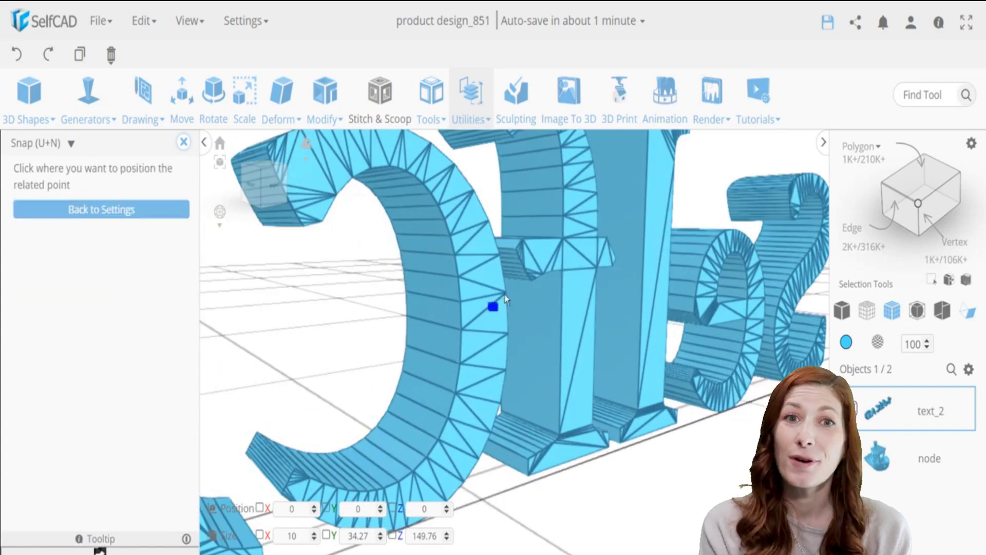
click(488, 298)
Step: Show the boat again and snap the SelfCAD text onto the recessed panel of its stern
click(849, 456)
scroll(550, 381, down, 3)
scroll(550, 382, down, 8)
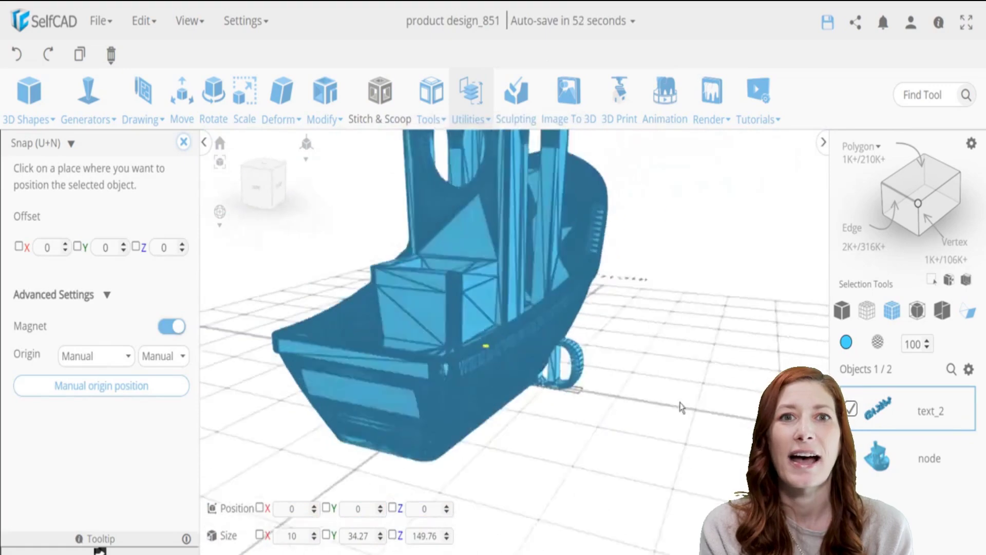
right_drag(682, 407, 630, 422)
click(469, 339)
right_drag(309, 446, 357, 443)
click(184, 142)
Step: Scale the SelfCAD text from a manual centre point down to about 42.8 long so it fits the stern panel
right_drag(606, 406, 521, 388)
click(245, 100)
click(105, 253)
click(147, 481)
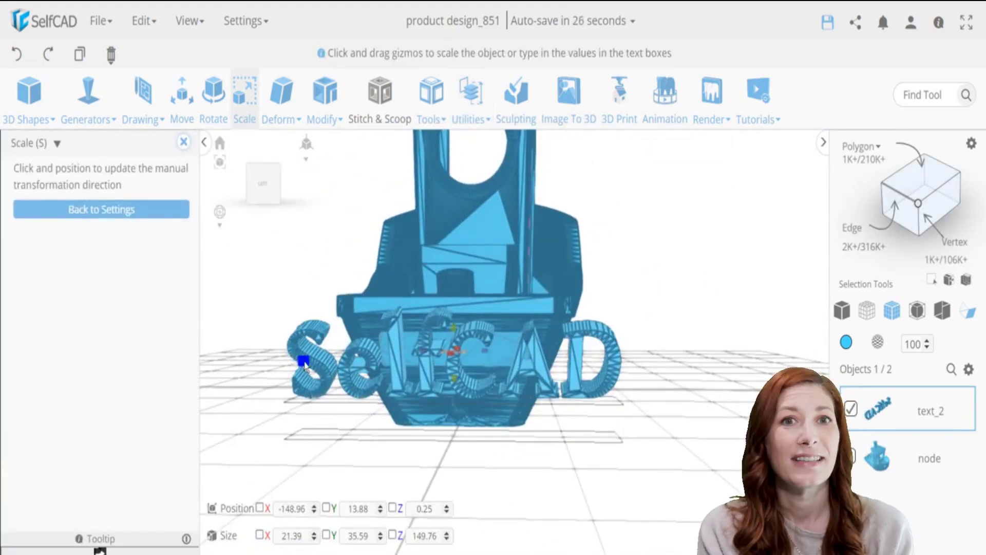
click(484, 362)
scroll(461, 360, up, 3)
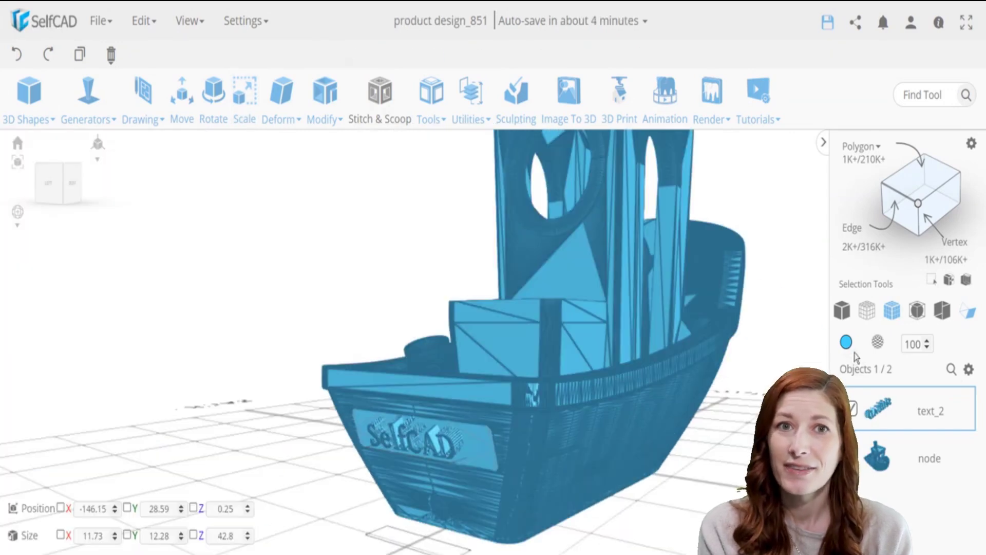
Step: Colour the SelfCAD text peach and subtract it from the boat with the Stitch & Scoop Difference operation
click(846, 343)
click(873, 538)
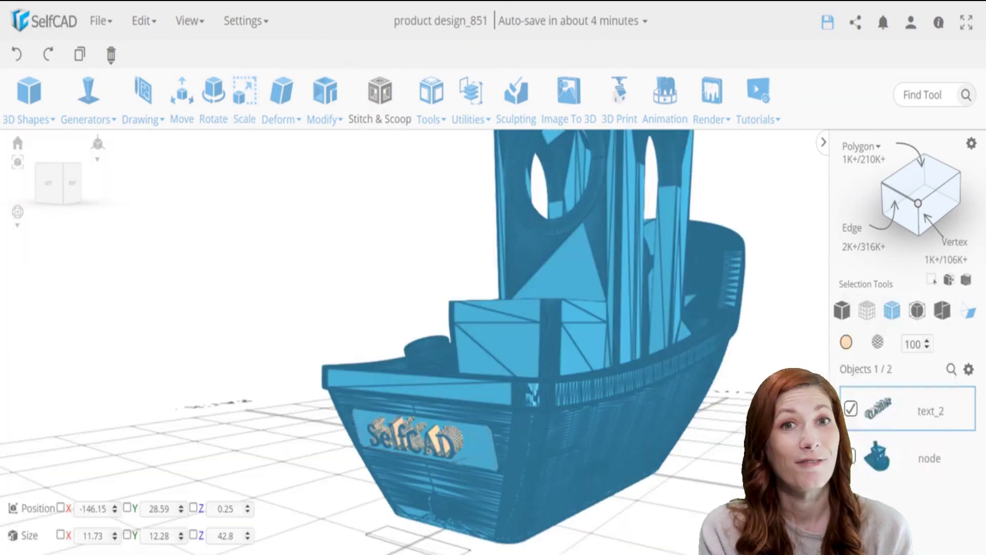
click(853, 458)
click(380, 97)
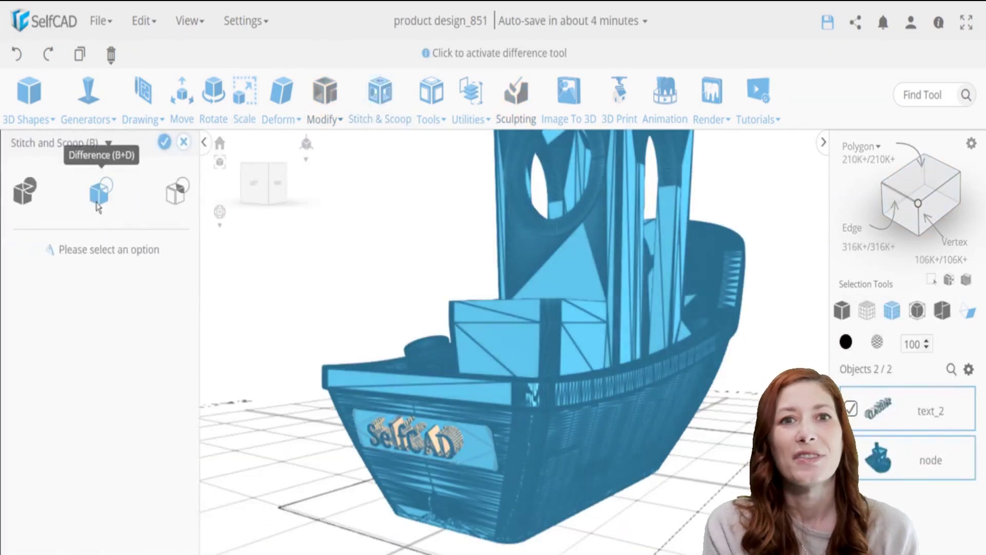
click(101, 191)
click(52, 274)
click(31, 292)
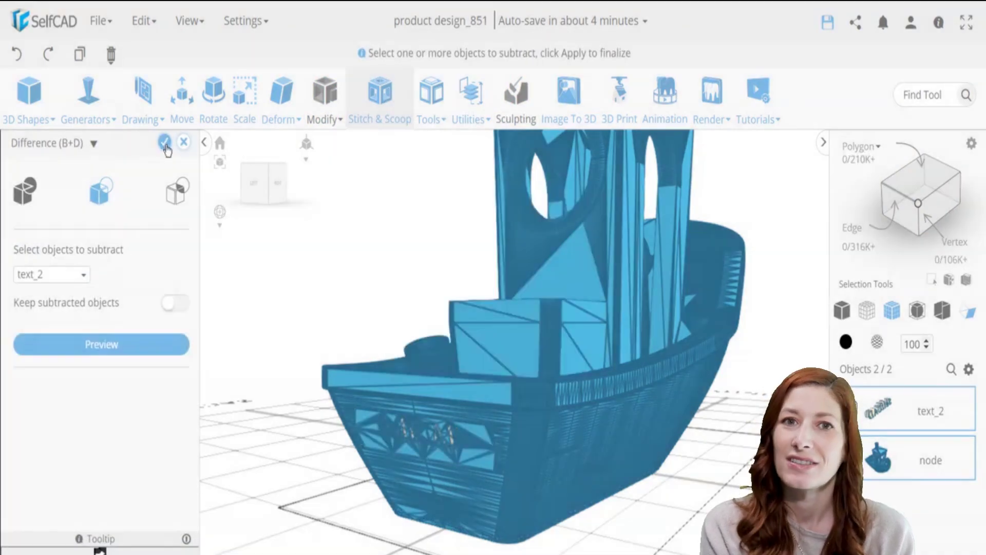
click(164, 142)
Step: Examine the engraved SelfCAD lettering on the boat's stern up close and from several angles
click(846, 343)
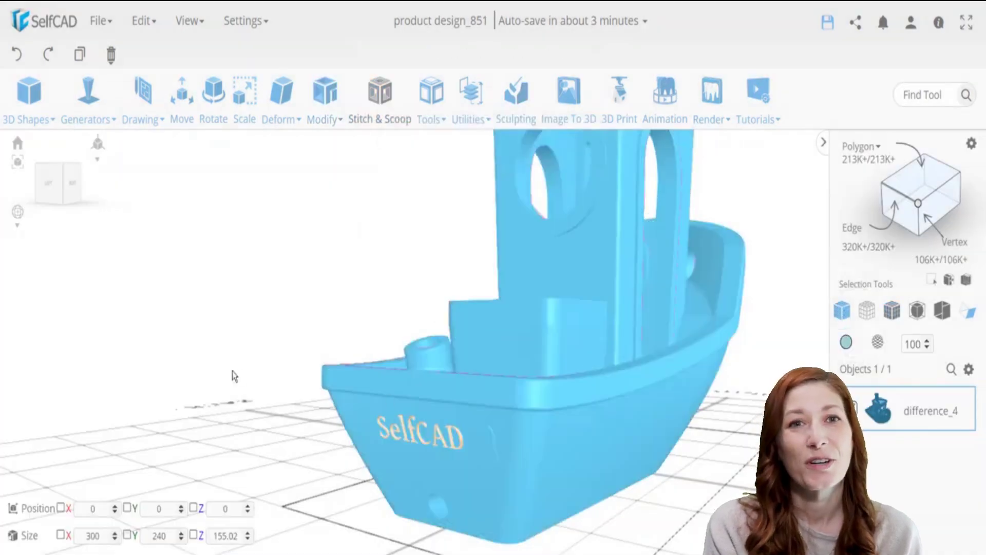
drag(236, 376, 383, 428)
scroll(383, 428, up, 4)
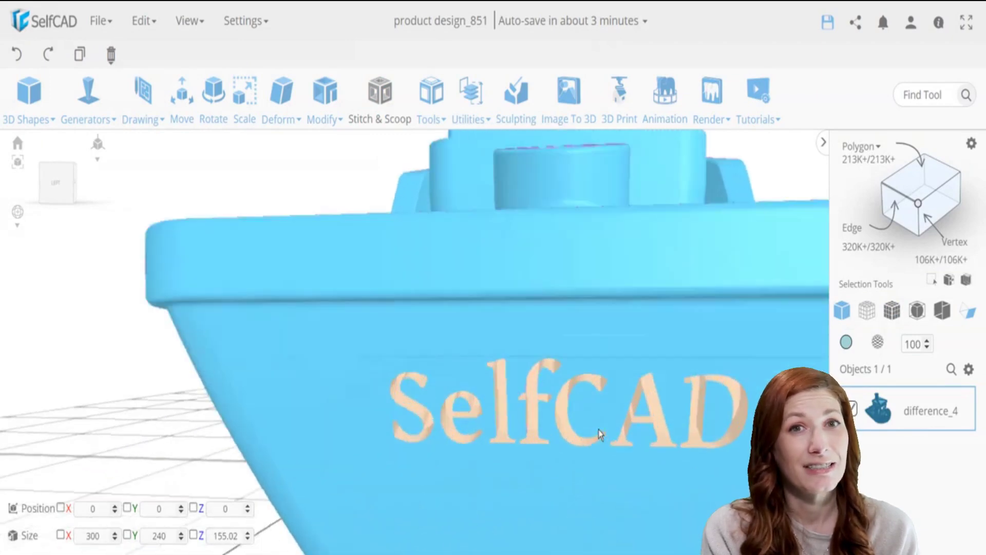
scroll(360, 411, down, 4)
mouse_move(333, 400)
mouse_down()
mouse_move(401, 392)
mouse_move(345, 392)
mouse_up()
scroll(648, 375, up, 3)
scroll(675, 406, down, 5)
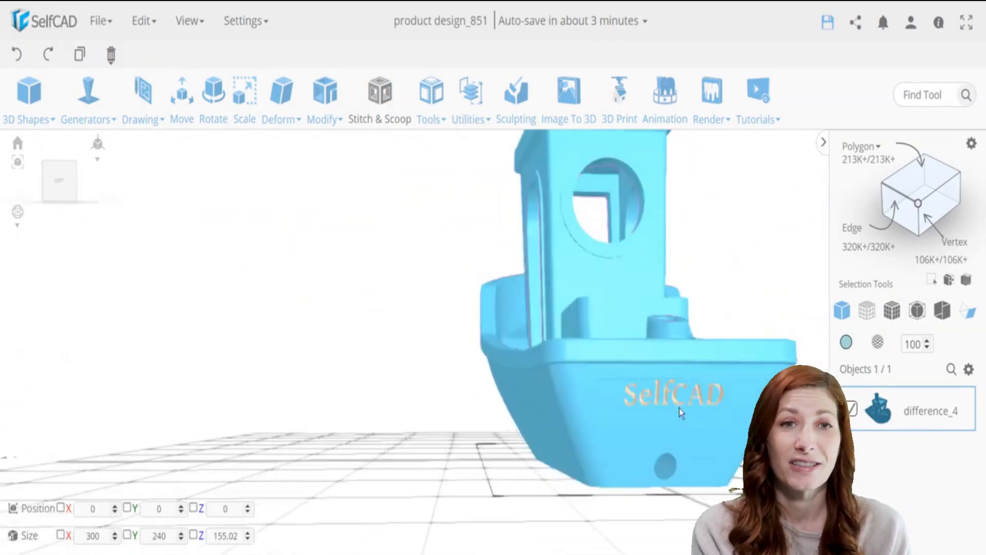
drag(682, 413, 557, 439)
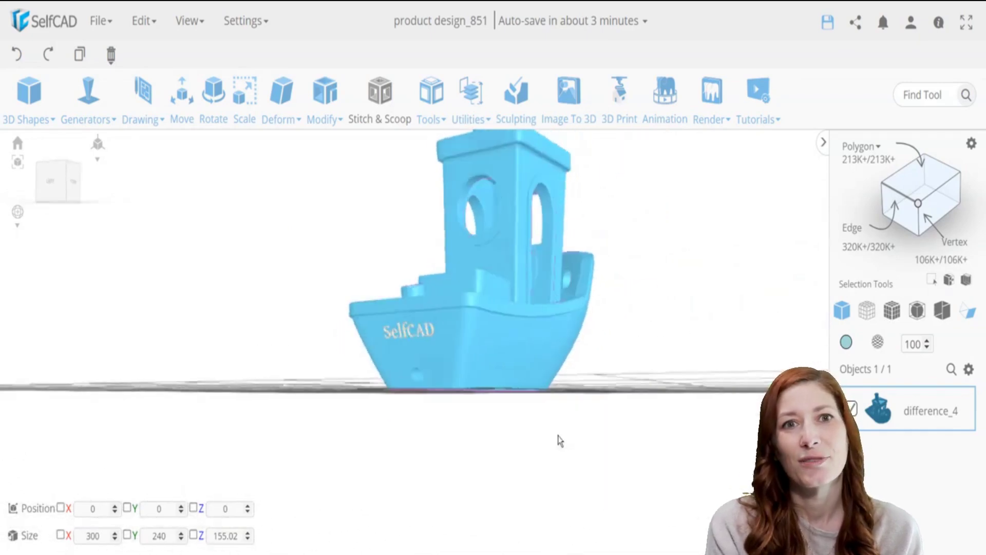
drag(339, 430, 678, 427)
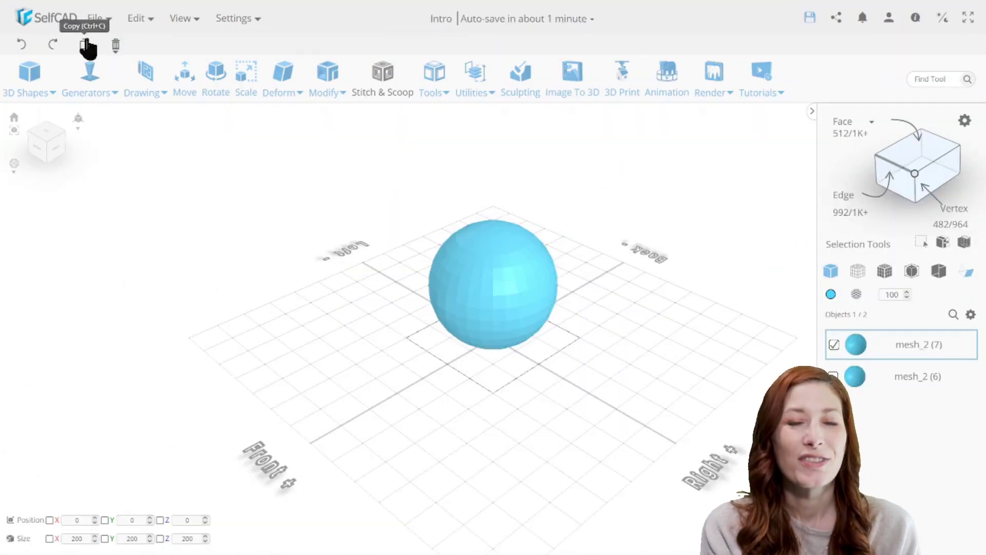
Step: Duplicate the sphere and generate the 3D text "SelfCAD" in Gentilis with height 40 and depth 70, hiding all objects meanwhile
click(85, 45)
click(88, 77)
click(111, 267)
click(16, 136)
drag(246, 275, 306, 258)
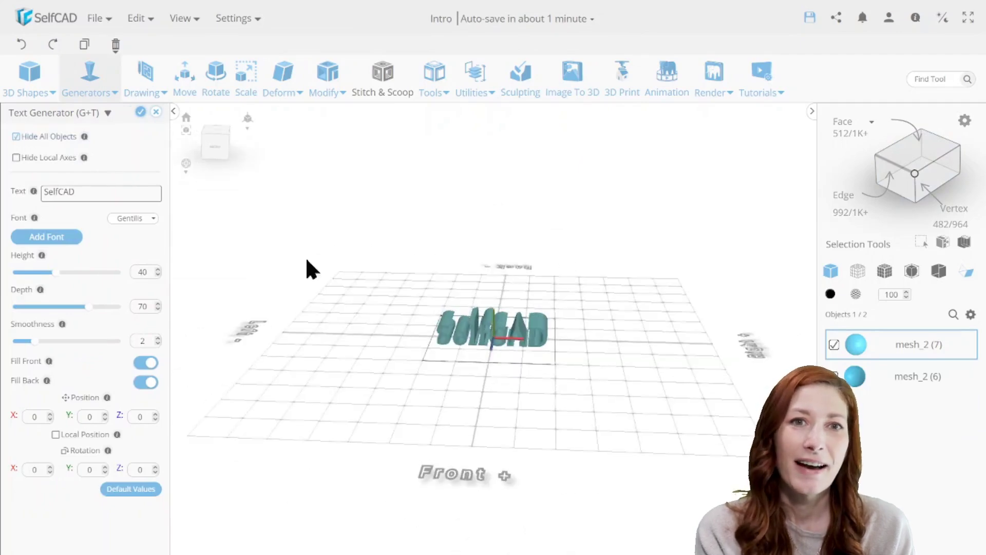
click(140, 115)
Step: Move the SelfCAD text to Y 70 and shift it forward into the front of the sphere
click(185, 78)
click(89, 193)
text(70)
drag(635, 314, 579, 354)
drag(484, 319, 472, 341)
click(156, 111)
Step: Intersect the SelfCAD text with the sphere mesh_2 (6) using Stitch & Scoop
shift+click(456, 239)
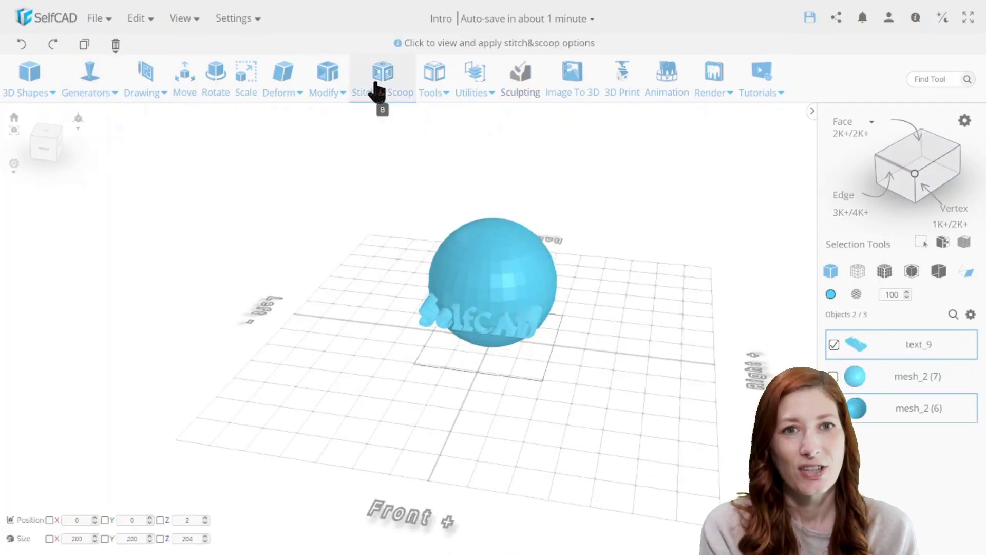
click(376, 88)
click(145, 146)
scroll(504, 316, up, 5)
drag(504, 316, 547, 331)
Step: Move the curved lettering outward and subtract the sphere mesh_2 (7) from it with Difference, keeping the subtracted sphere
click(185, 79)
shift+click(486, 263)
click(383, 77)
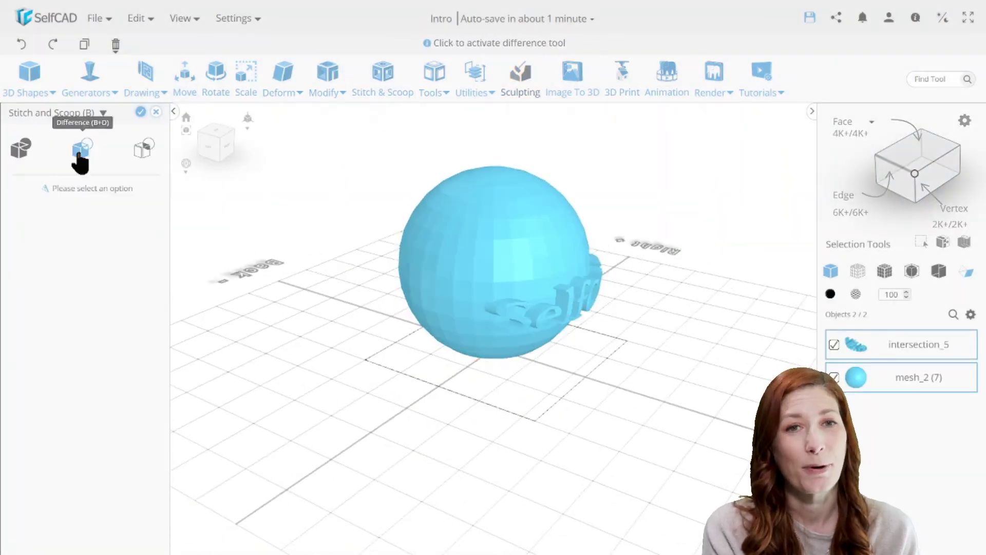
click(81, 149)
click(41, 205)
click(44, 234)
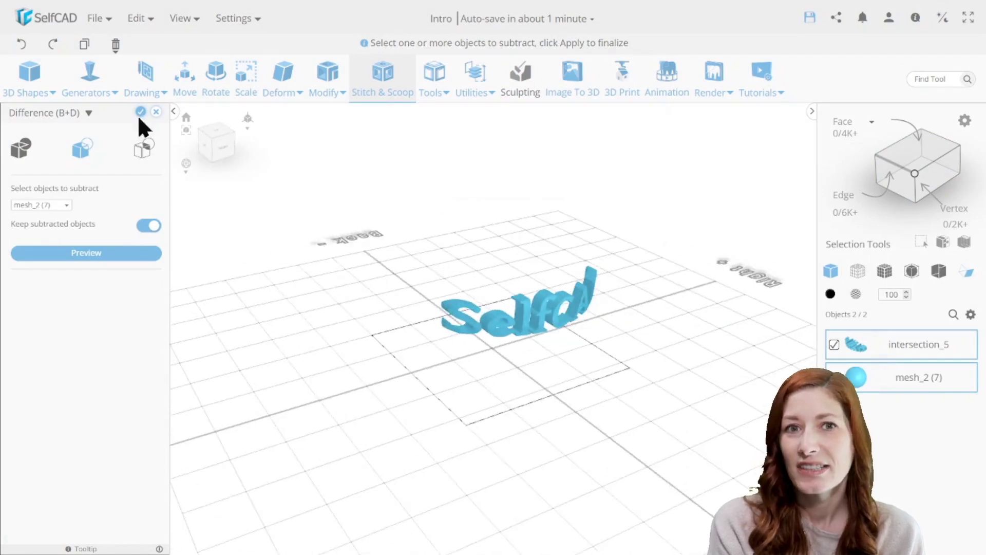
click(140, 112)
Step: Colour the curved SelfCAD lettering peach and move it back into the sphere's surface
click(899, 411)
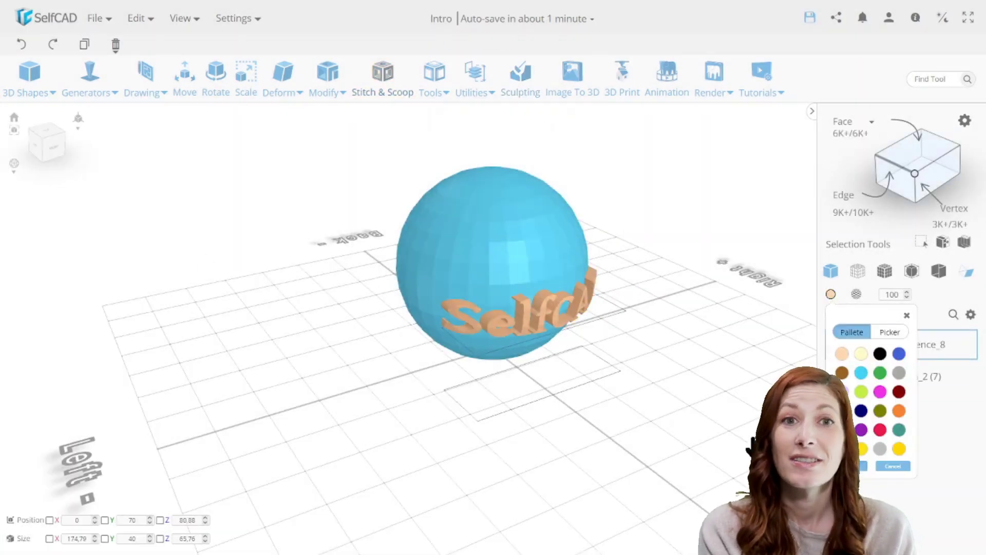
click(843, 354)
click(852, 466)
click(185, 80)
drag(287, 264, 312, 266)
drag(528, 307, 517, 300)
Step: Preview the Difference that subtracts the peach SelfCAD lettering from the sphere
click(477, 262)
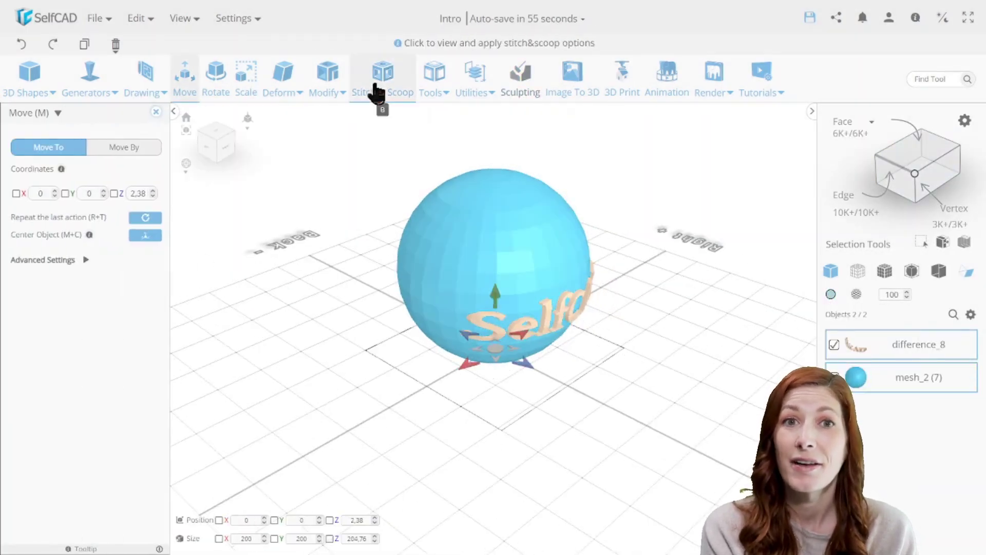
click(377, 88)
click(82, 149)
click(42, 205)
click(41, 220)
click(95, 312)
click(87, 253)
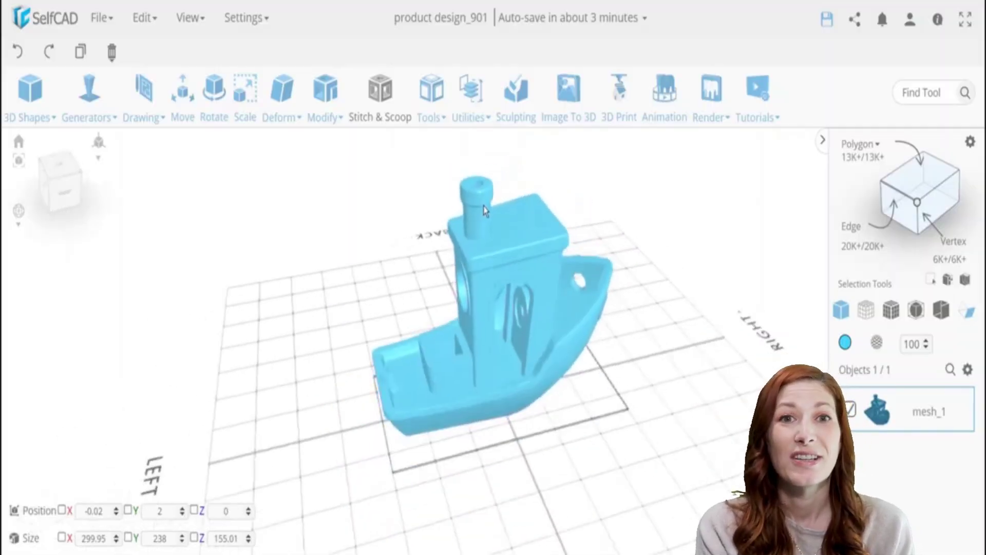
Step: Switch the boat's face selection to Polygon mode and review the Polygon Selection options
middle_drag(483, 206, 682, 257)
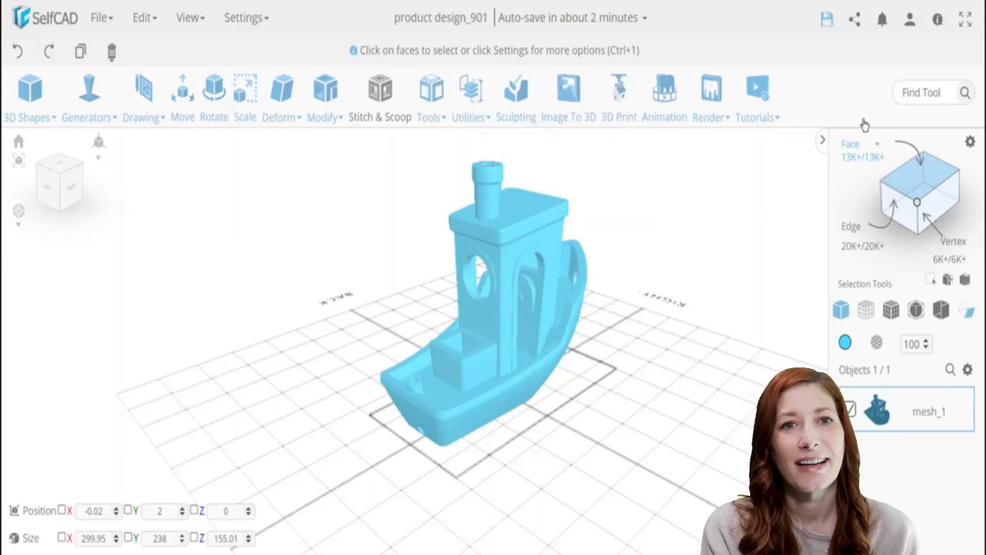
click(868, 164)
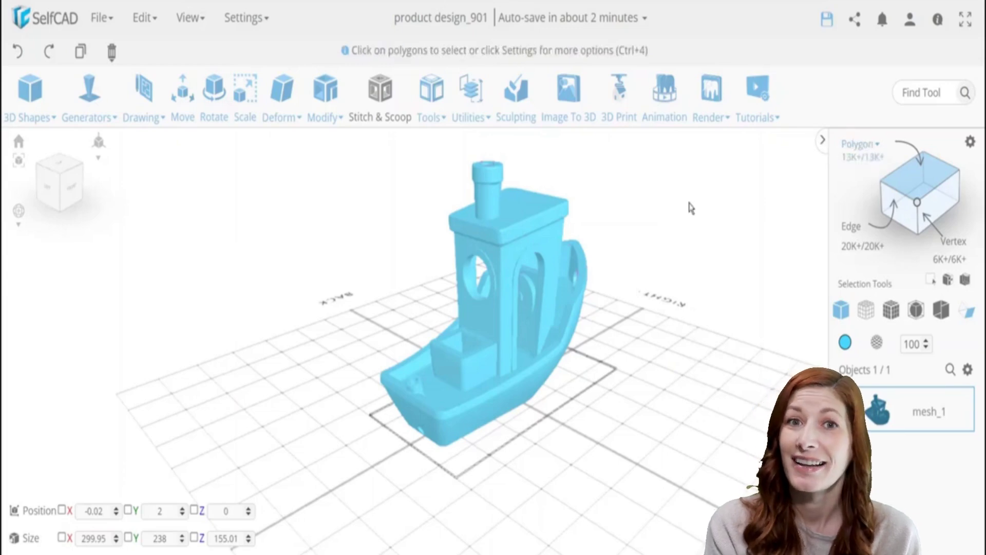
click(970, 143)
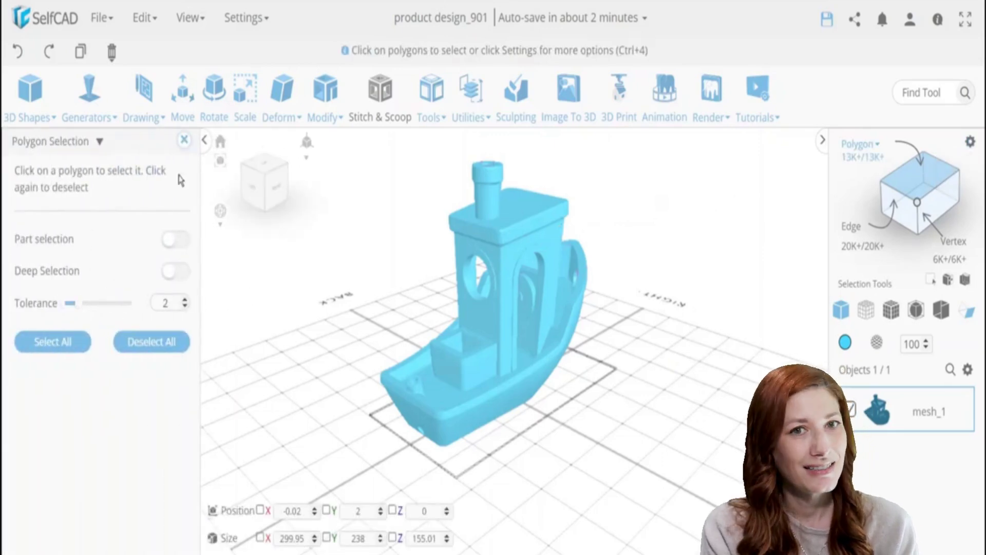
click(184, 139)
Step: Select the outer wall polygons on all sides of the boat's cabin and colour them white
click(548, 246)
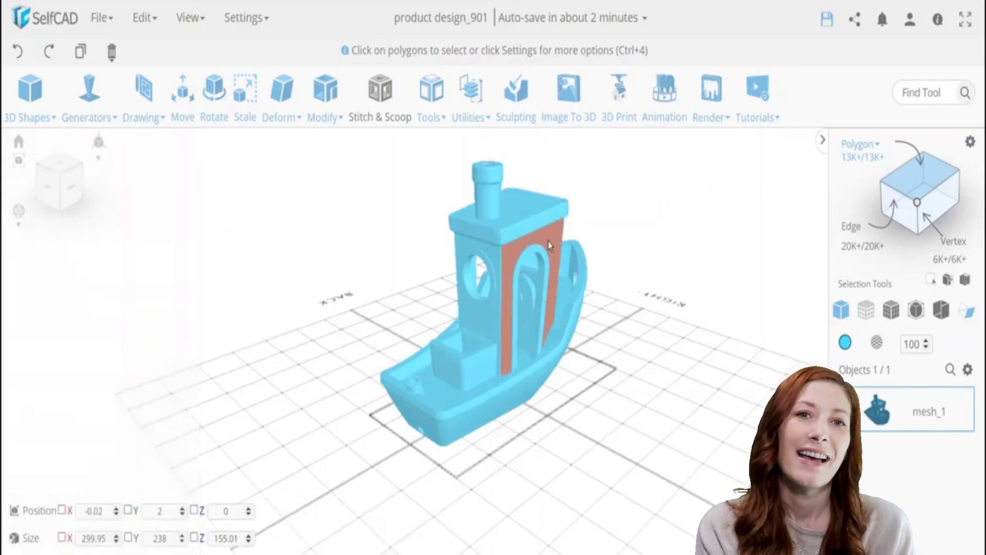
click(549, 245)
click(481, 314)
scroll(497, 312, up, 4)
right_drag(730, 432, 535, 478)
click(442, 303)
right_drag(616, 411, 462, 442)
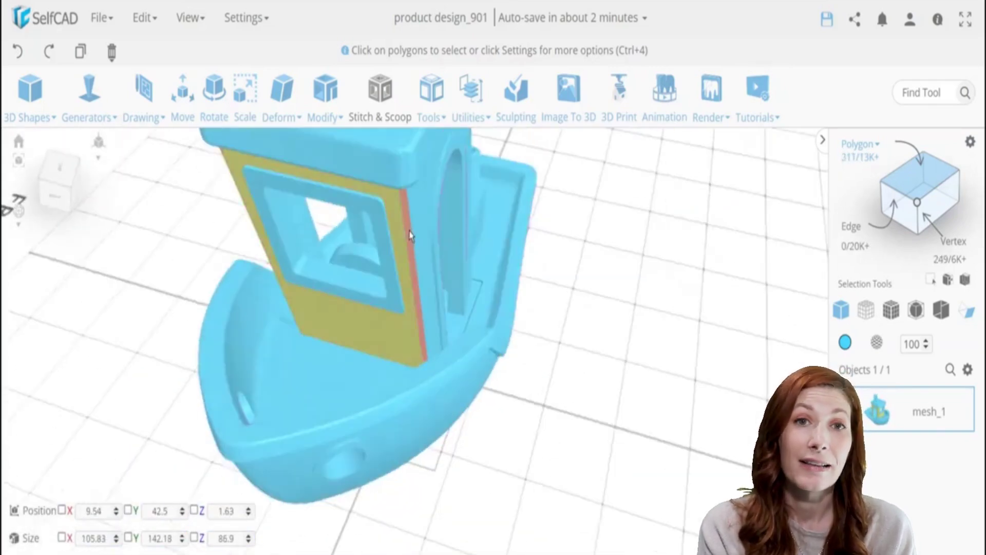
click(411, 235)
right_drag(642, 329, 493, 288)
click(490, 273)
scroll(490, 273, down, 3)
click(845, 343)
Step: Select the frames around the cabin's doorways and front window and colour them peach
click(422, 293)
right_drag(642, 329, 462, 319)
click(467, 267)
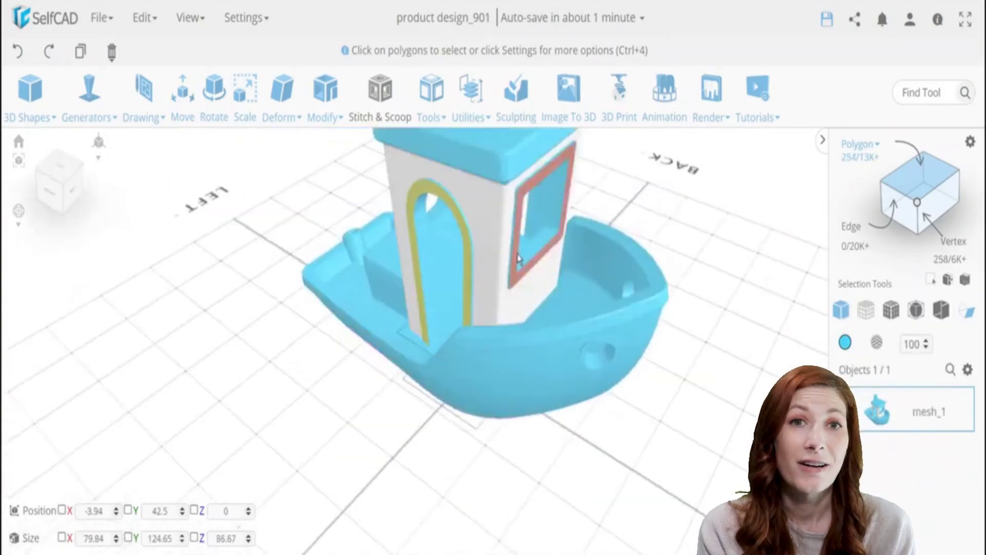
click(518, 259)
click(846, 343)
click(859, 372)
Step: Select the outer band of the hull's upper rim and colour it peach
right_drag(411, 422, 565, 400)
click(555, 315)
click(970, 141)
click(375, 396)
right_drag(390, 452, 792, 371)
click(846, 343)
click(858, 383)
Step: Clear the polygon selection, lower the selection tolerance and reselect the boat's remaining trim surfaces
right_drag(652, 411, 596, 506)
click(418, 471)
click(972, 145)
right_drag(668, 442, 437, 406)
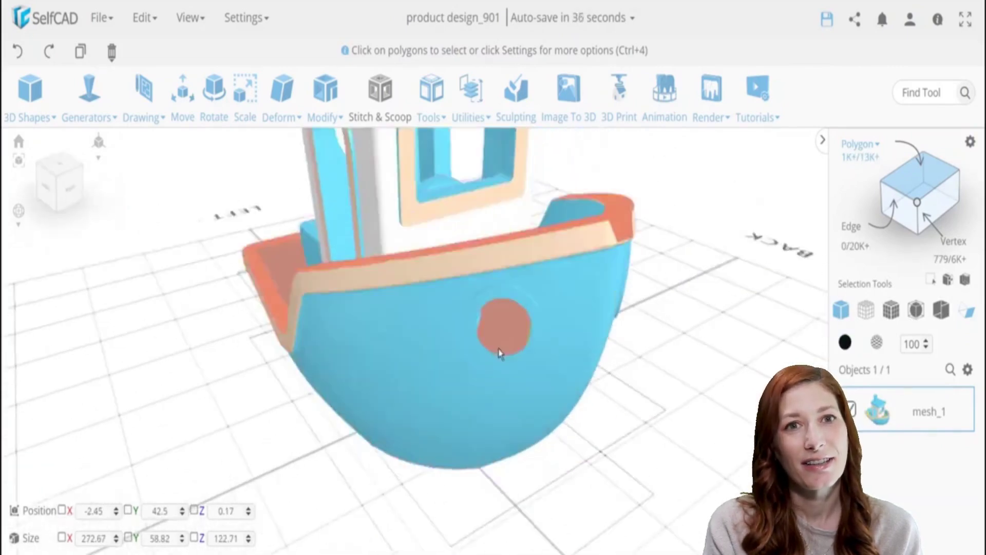
right_drag(501, 353, 617, 493)
click(970, 142)
click(151, 342)
click(665, 447)
drag(97, 303, 72, 303)
click(151, 342)
click(665, 447)
click(471, 478)
right_drag(471, 478, 411, 367)
scroll(412, 368, down, 5)
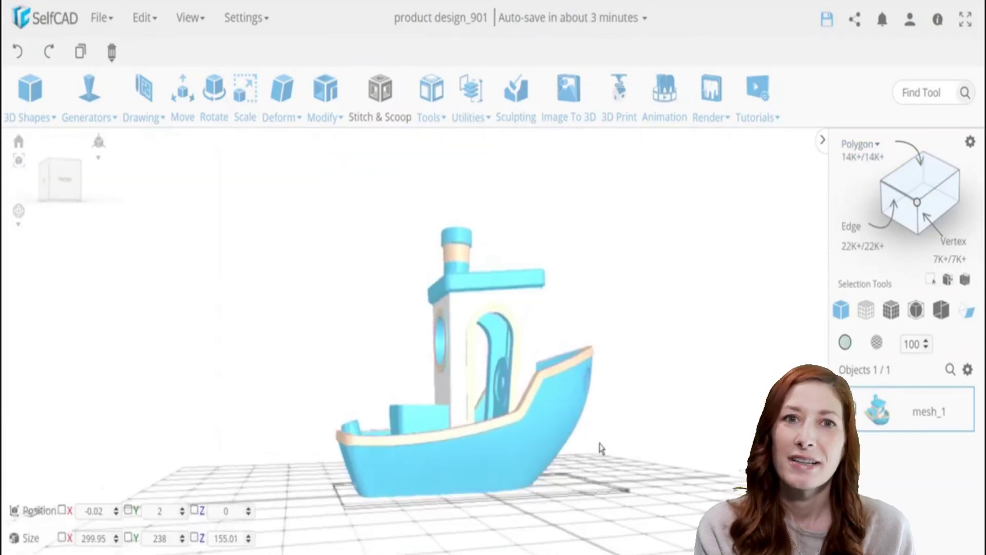
Step: Draw a closed line profile directly on the boat's surface, running around the hull below the rim
click(144, 92)
click(177, 179)
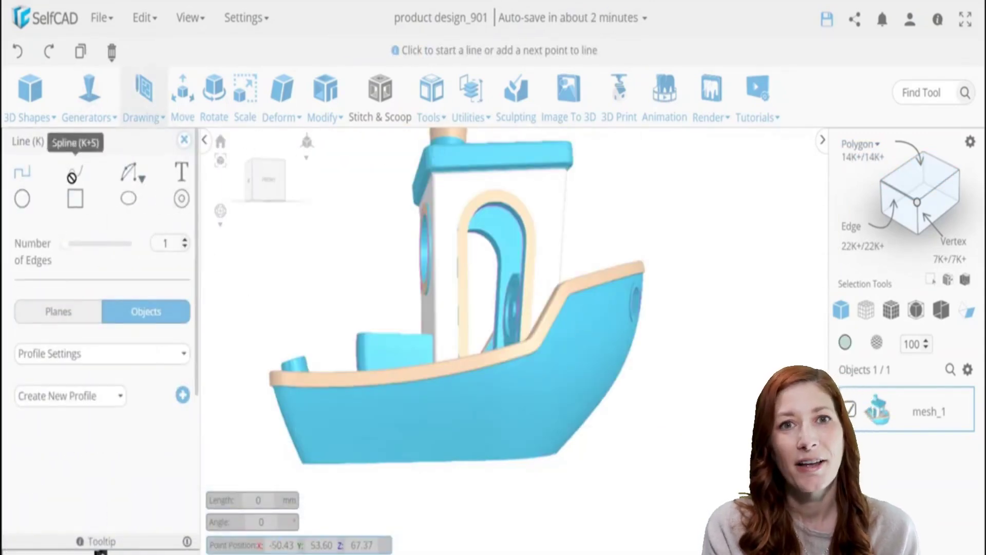
click(365, 431)
click(467, 413)
click(632, 337)
right_drag(606, 452, 360, 455)
click(511, 353)
click(495, 382)
right_drag(620, 401, 514, 416)
click(531, 408)
click(646, 418)
mouse_move(645, 418)
right_down()
mouse_move(514, 411)
mouse_move(642, 403)
right_up()
click(542, 403)
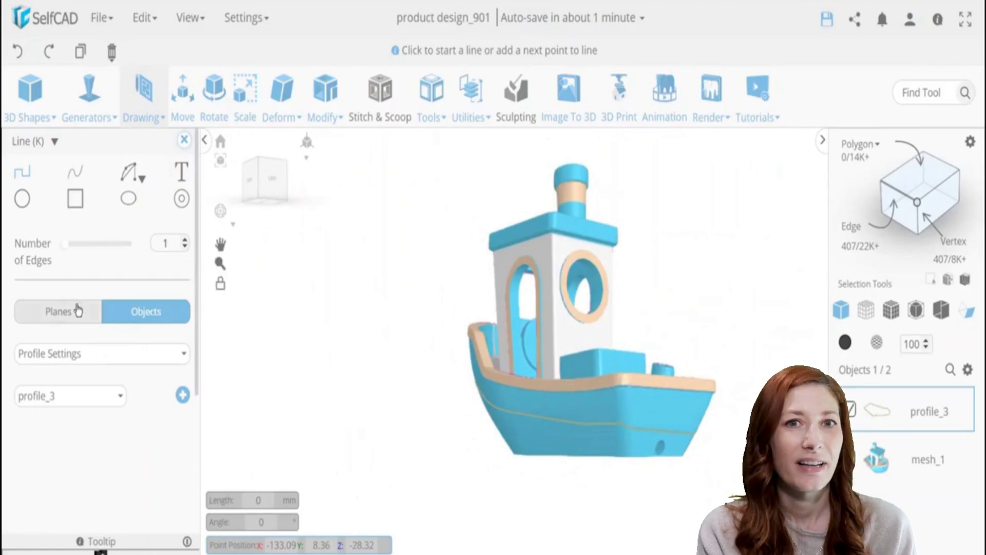
Step: Draw a small 32-edge circle profile on the Bottom / Top plane beside the boat
click(78, 311)
click(23, 199)
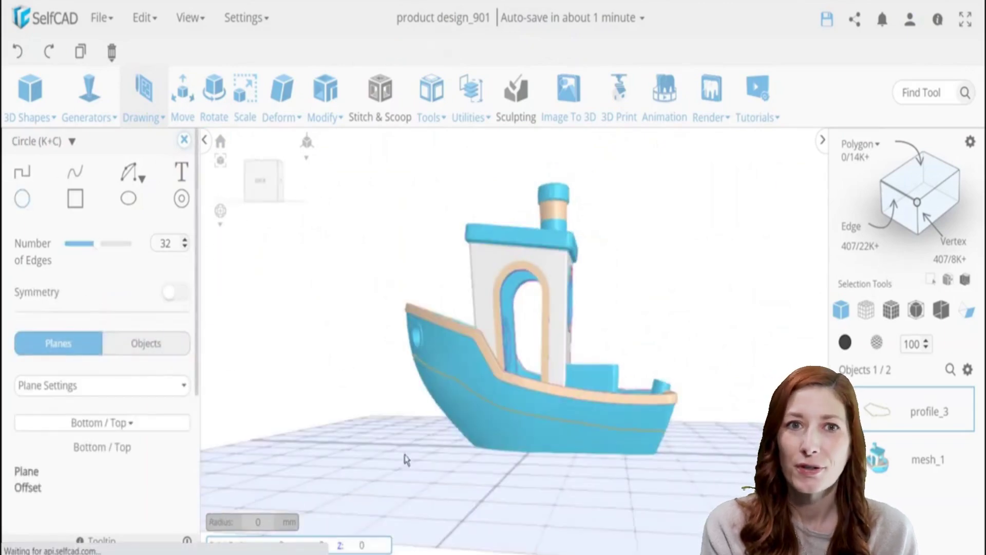
click(403, 458)
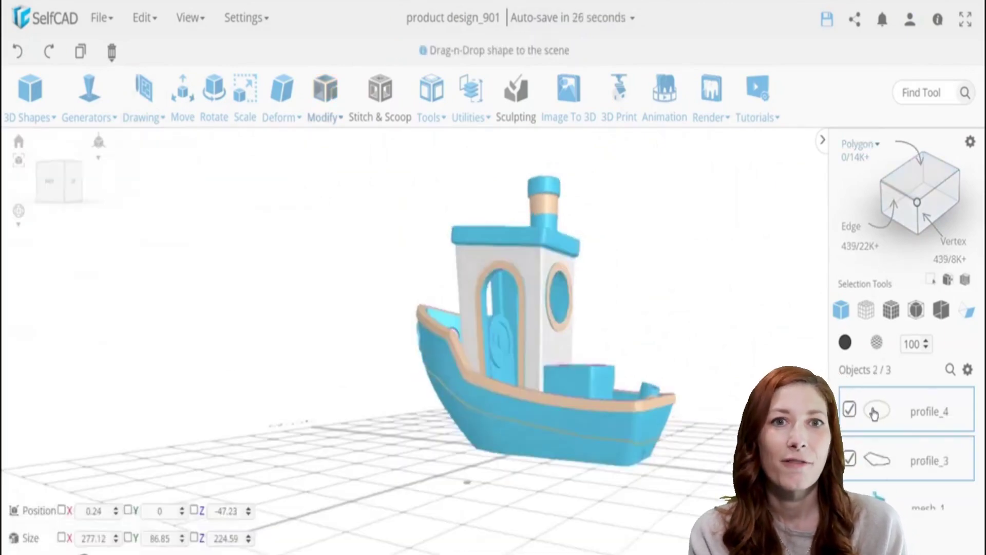
Step: Extrude the circle profile along the hull outline with Follow Path, filling the start and end
click(434, 110)
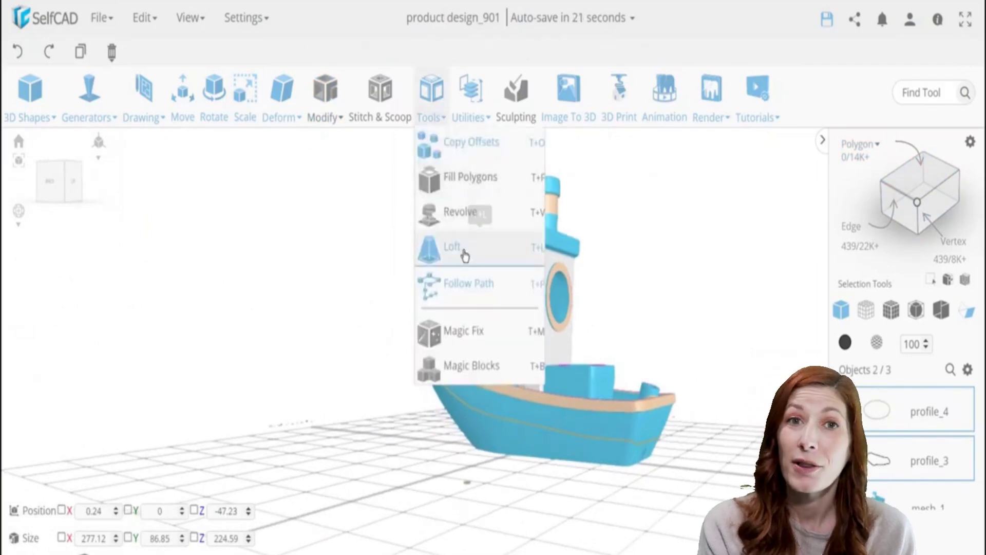
click(464, 282)
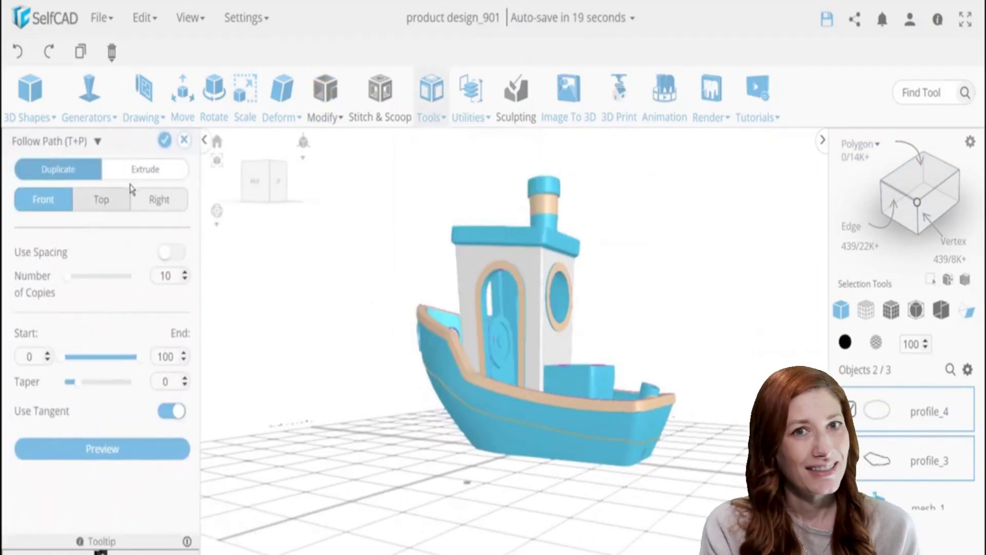
click(138, 172)
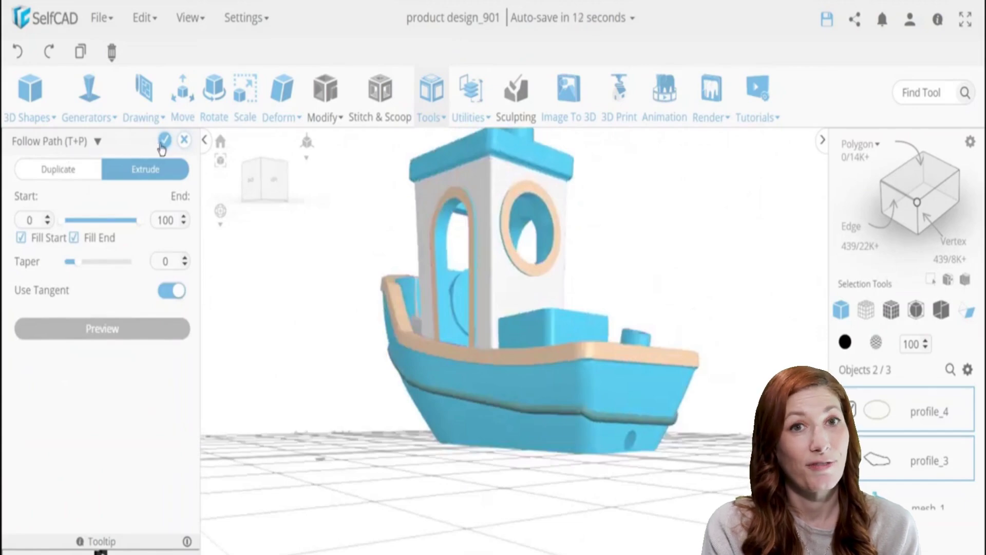
click(165, 141)
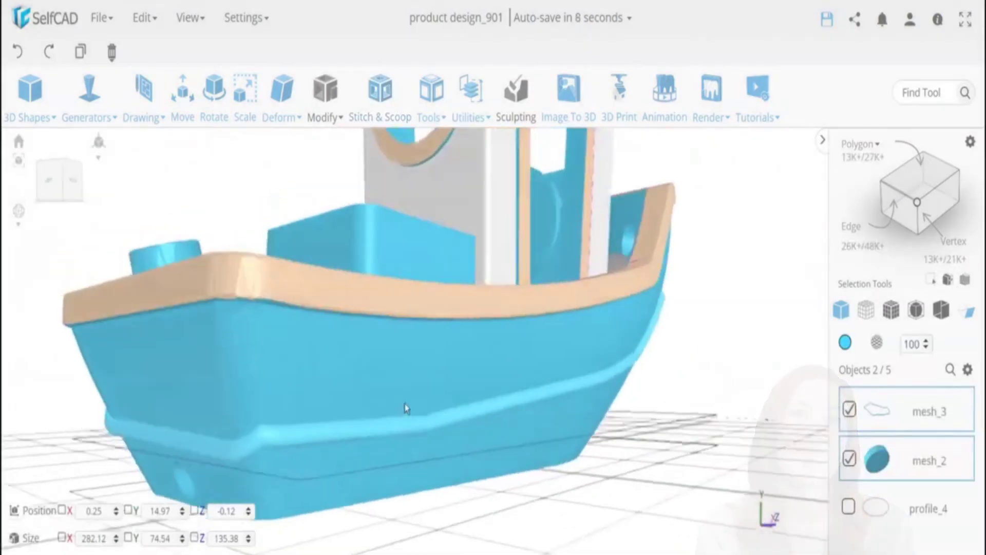
Step: Repair the grouped band around the hull with Magic Fix at detail level 50
right_drag(405, 405, 338, 416)
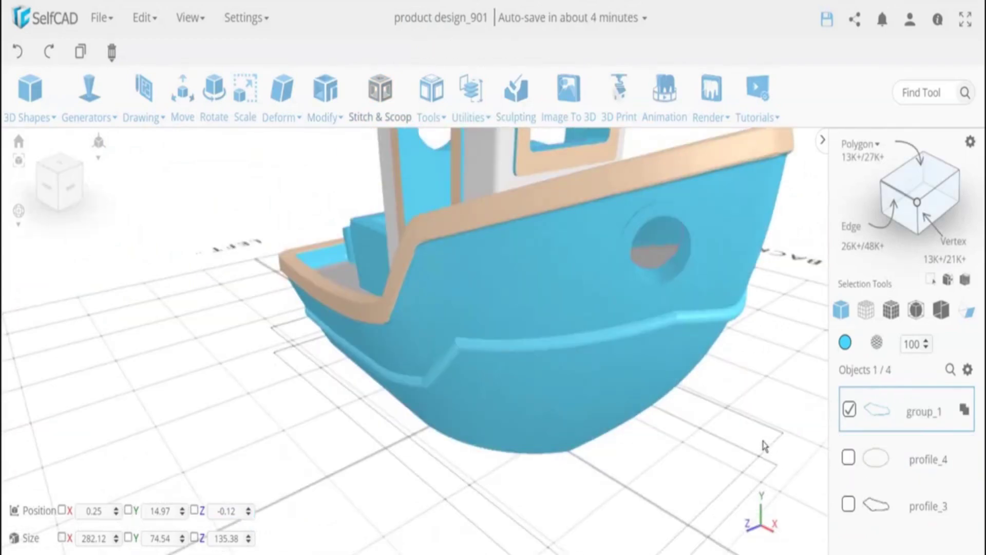
right_drag(543, 422, 658, 375)
click(435, 118)
scroll(453, 257, down, 3)
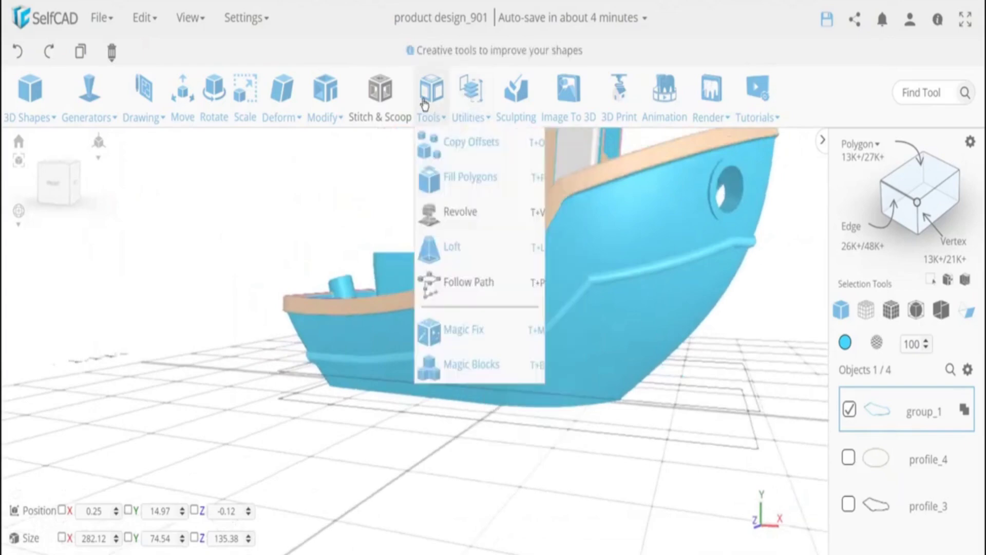
click(439, 326)
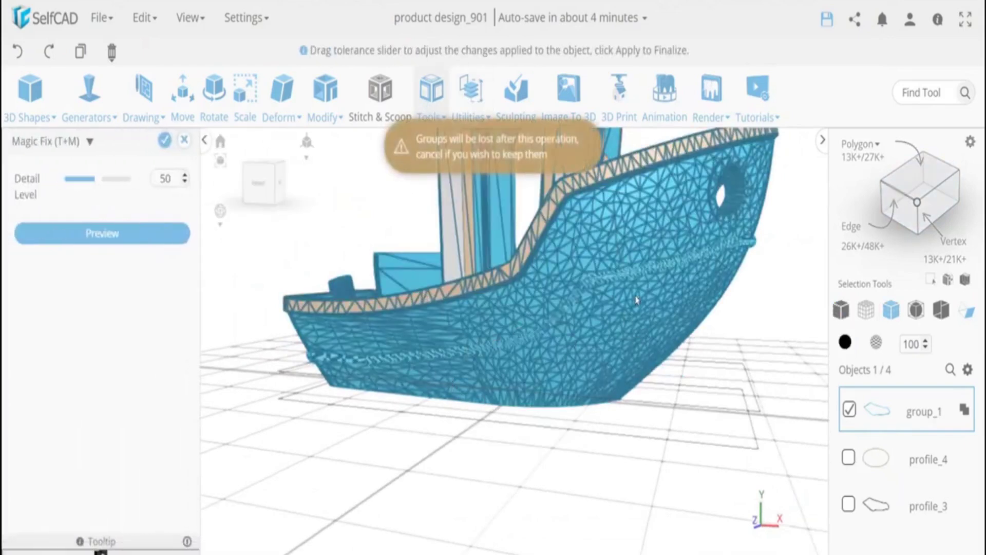
right_drag(571, 499, 673, 474)
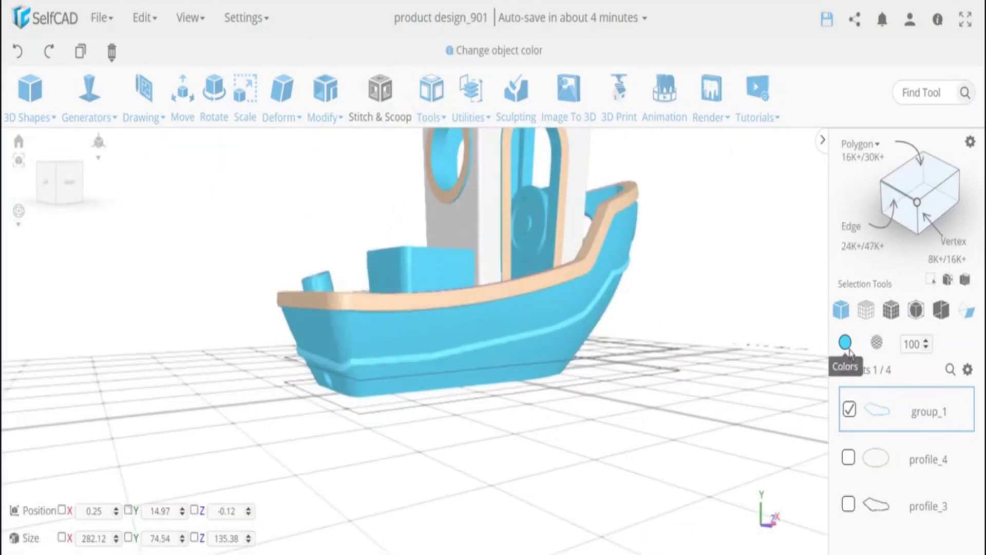
Step: Colour the grouped band around the boat's hull navy blue
click(846, 342)
click(885, 460)
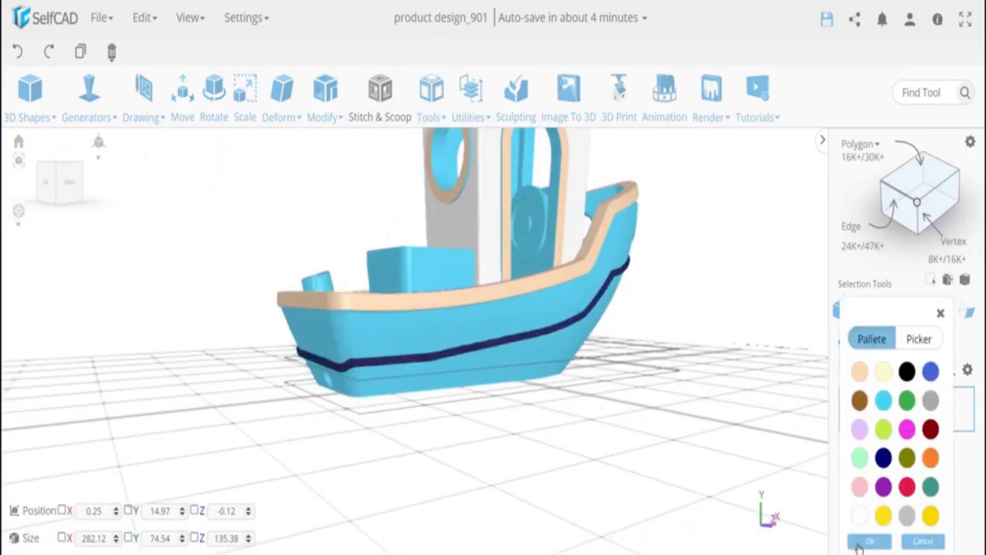
click(870, 541)
Step: Subtract group_1, the hull band, from the boat mesh with the Difference operation, without keeping the subtracted object
shift+click(540, 315)
click(389, 101)
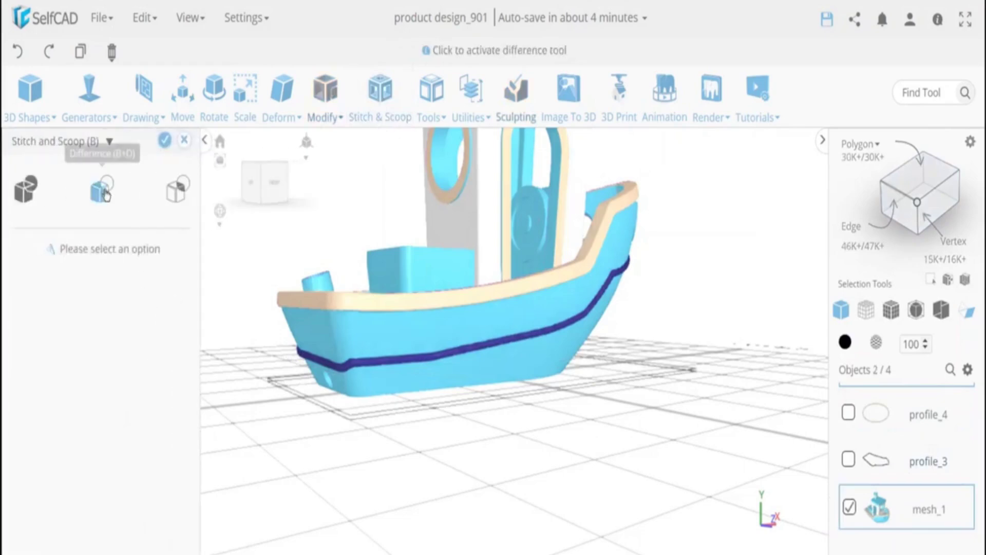
click(101, 189)
click(77, 274)
click(62, 288)
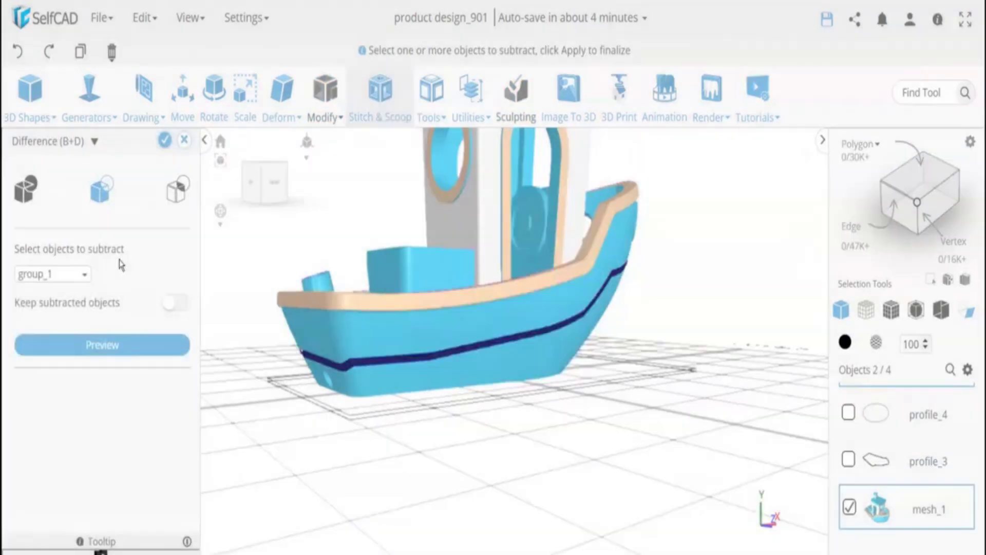
click(165, 139)
Step: Select the lower hull polygons below the groove with Deep Selection at tolerance 5 and colour them light purple
drag(607, 507, 237, 508)
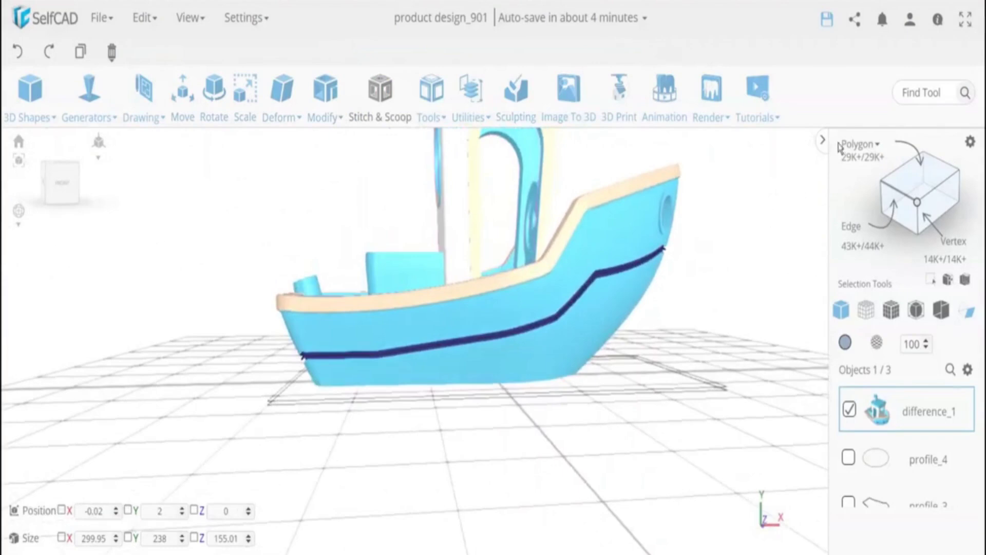
click(934, 176)
click(616, 323)
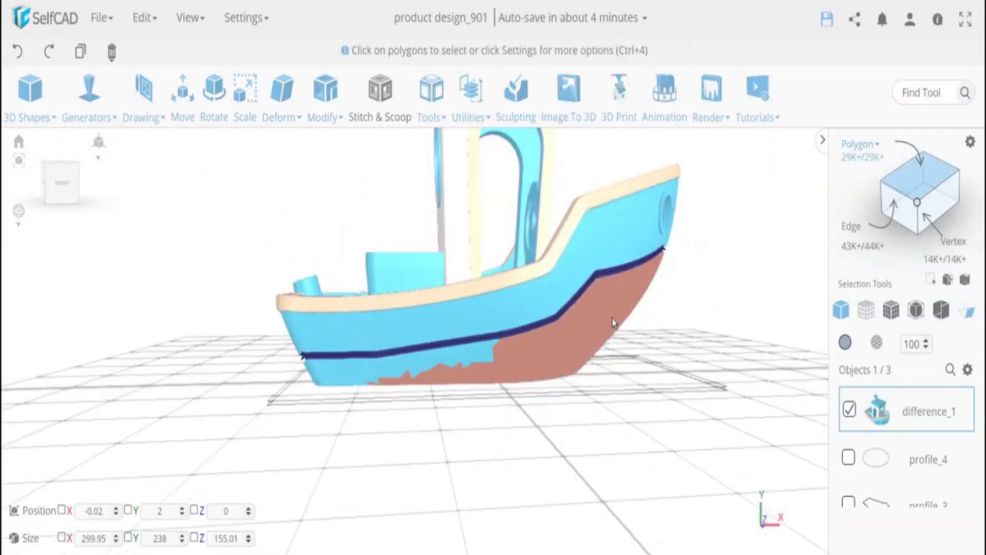
click(968, 145)
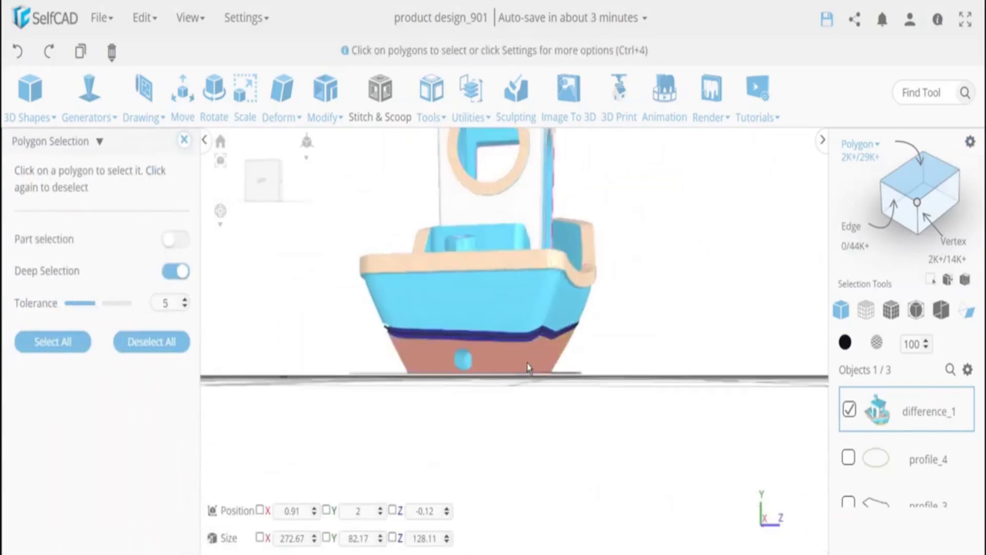
click(529, 367)
right_drag(411, 437, 514, 446)
click(184, 141)
click(845, 342)
click(860, 426)
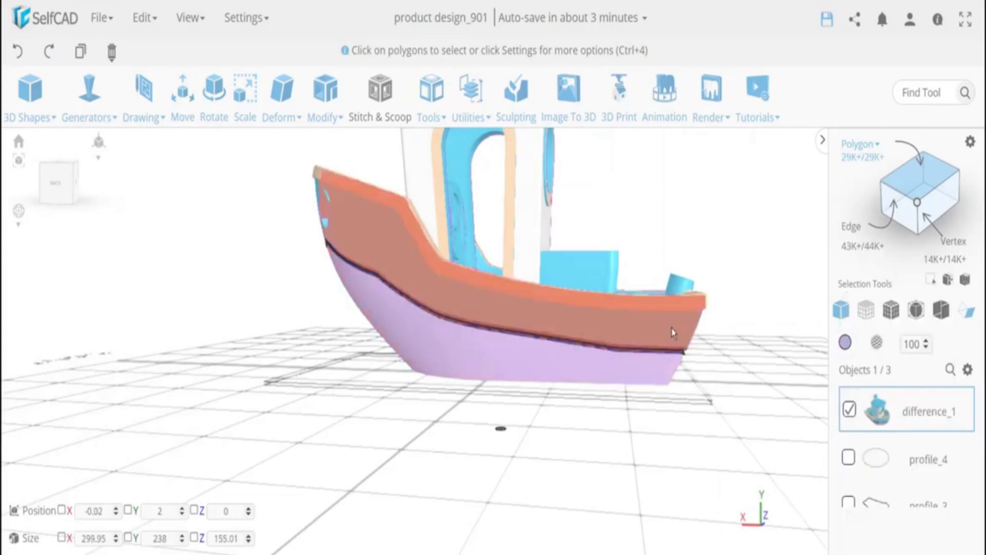
Step: Select the upper hull polygons between the groove and the rim with Deep Selection and colour them orange
click(186, 275)
click(552, 321)
right_drag(562, 348, 229, 293)
click(185, 141)
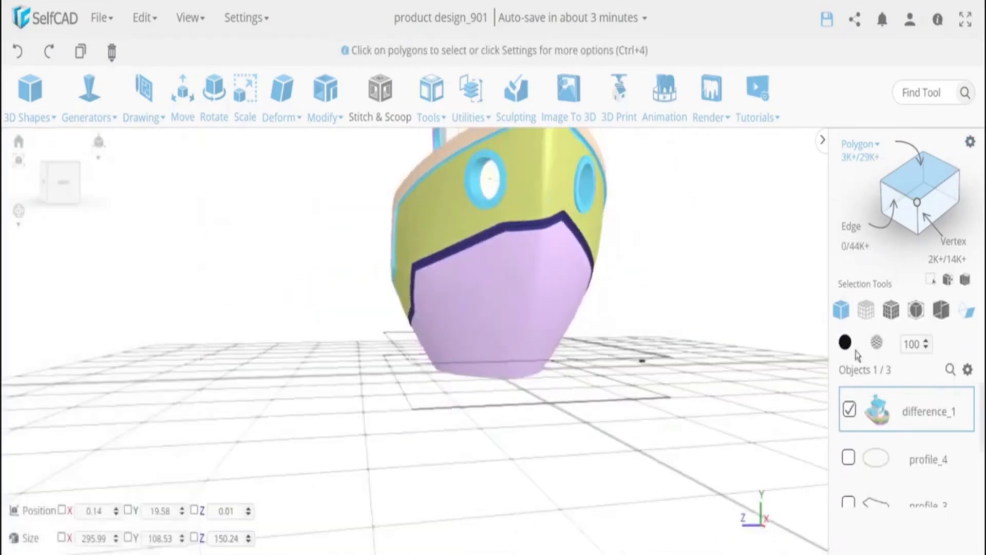
click(848, 345)
click(927, 460)
click(868, 540)
Step: Switch from polygon to material selection, select the navy groove running around the hull and colour it yellow
right_drag(779, 531, 670, 464)
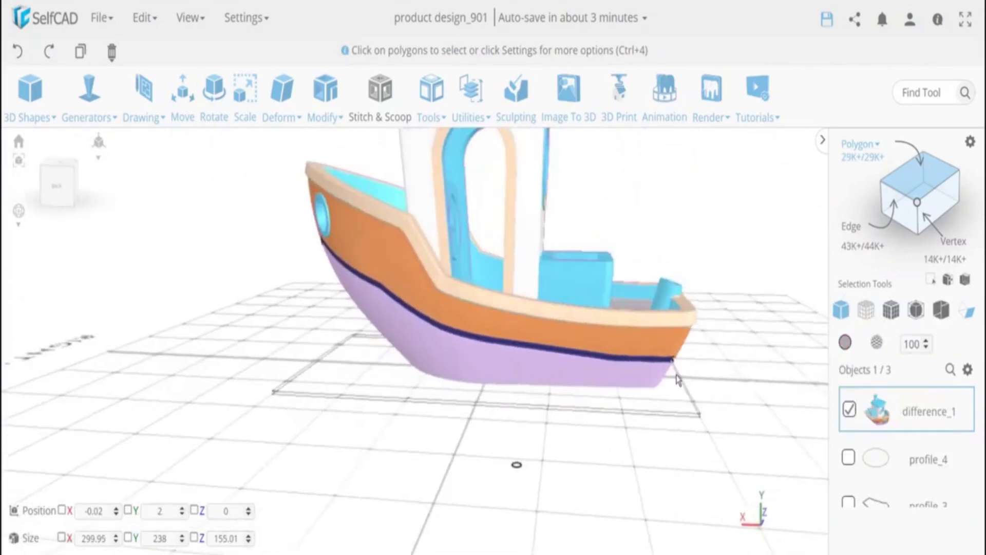
scroll(670, 364, up, 2)
scroll(668, 365, up, 2)
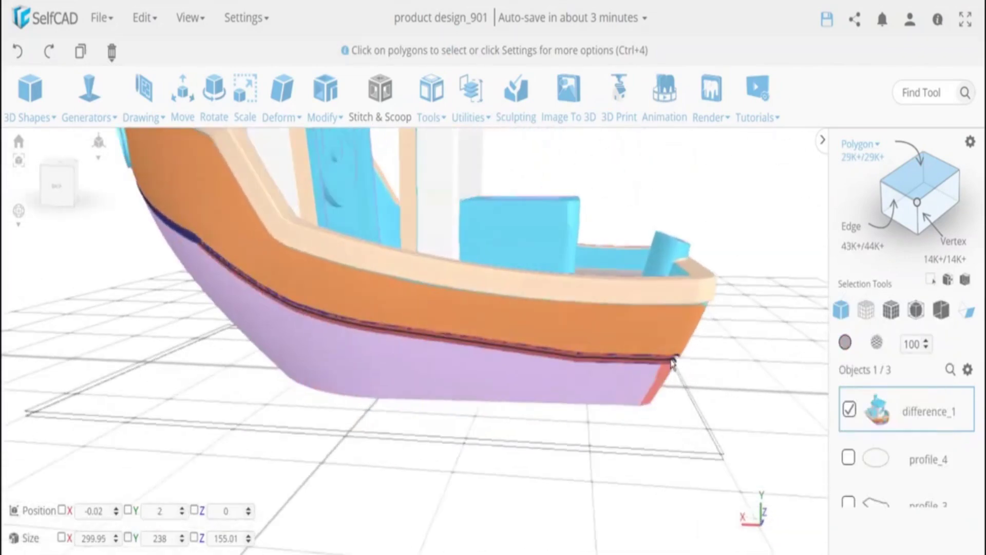
right_drag(682, 457, 674, 441)
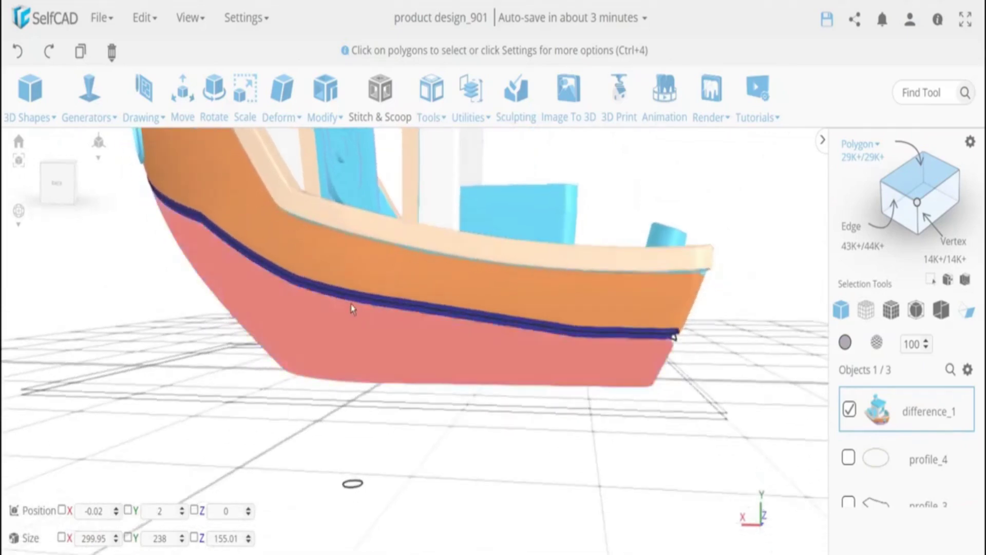
click(390, 306)
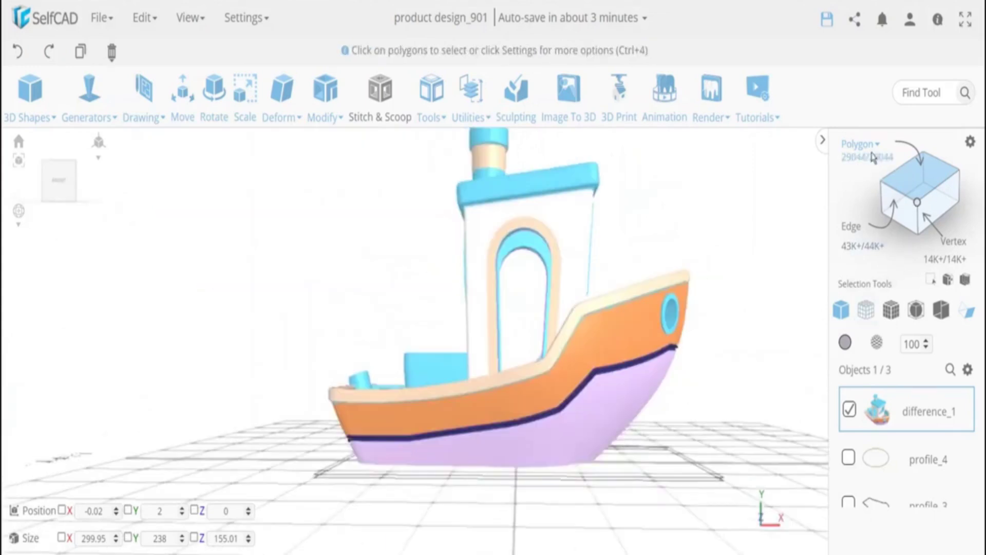
click(856, 145)
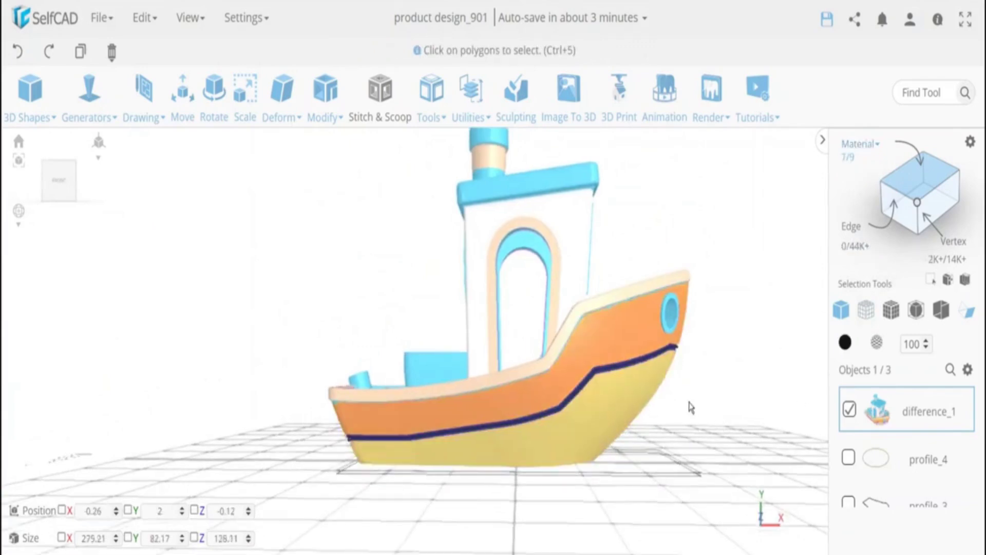
click(636, 363)
click(845, 343)
click(926, 507)
click(878, 540)
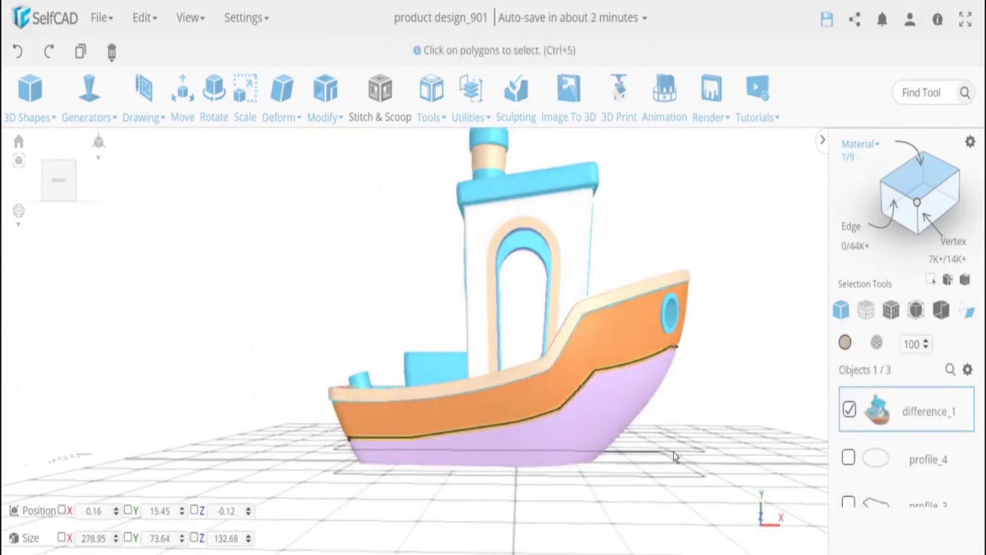
Step: Hide the leftover profile objects so that only the boat remains displayed
click(853, 428)
right_click(905, 411)
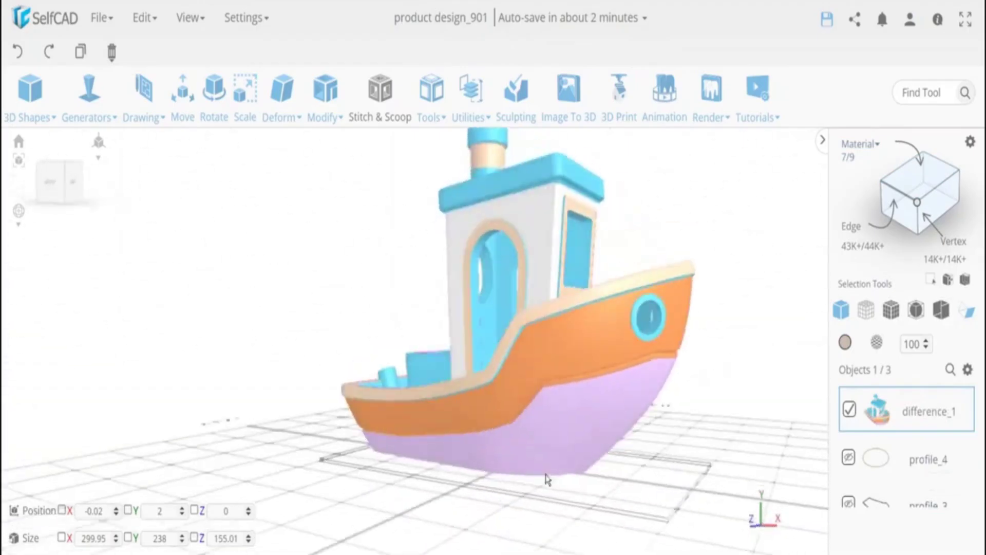